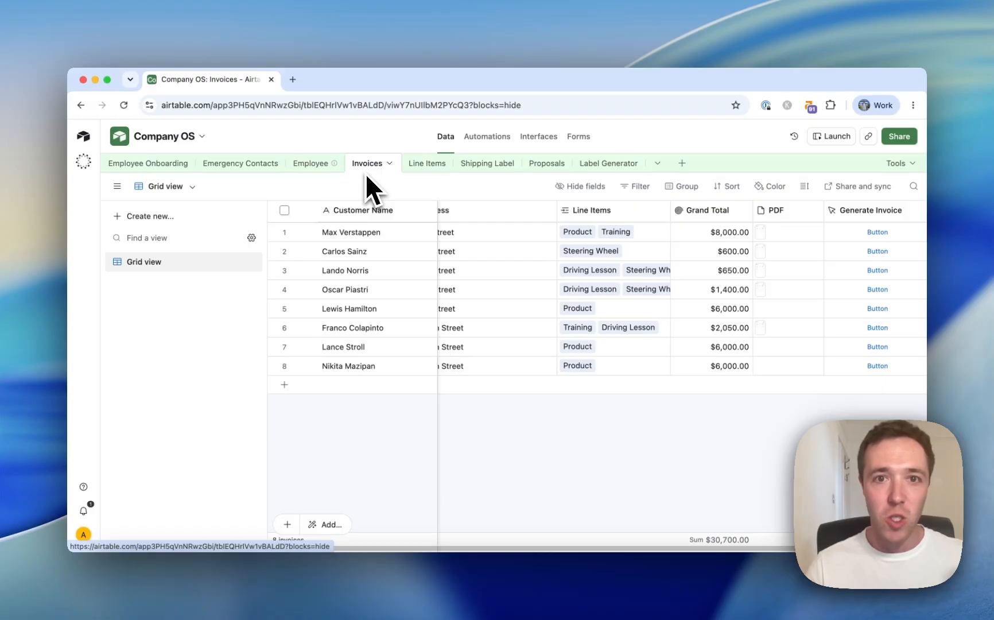
Step: Look over the products, prices and quantities in the Line Items table and return to the Invoices table
left_click(426, 163)
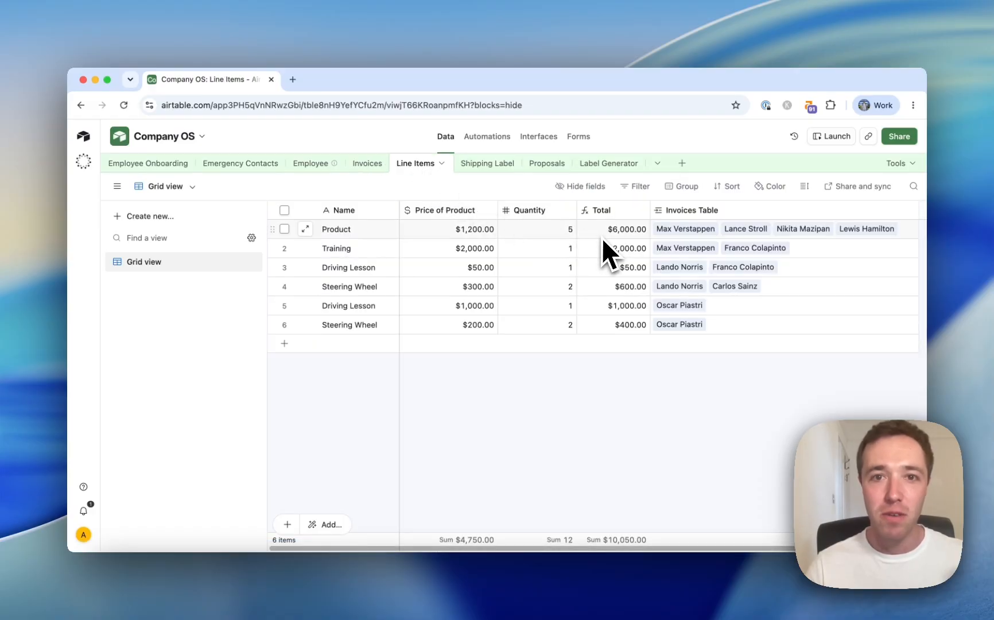
left_click(366, 164)
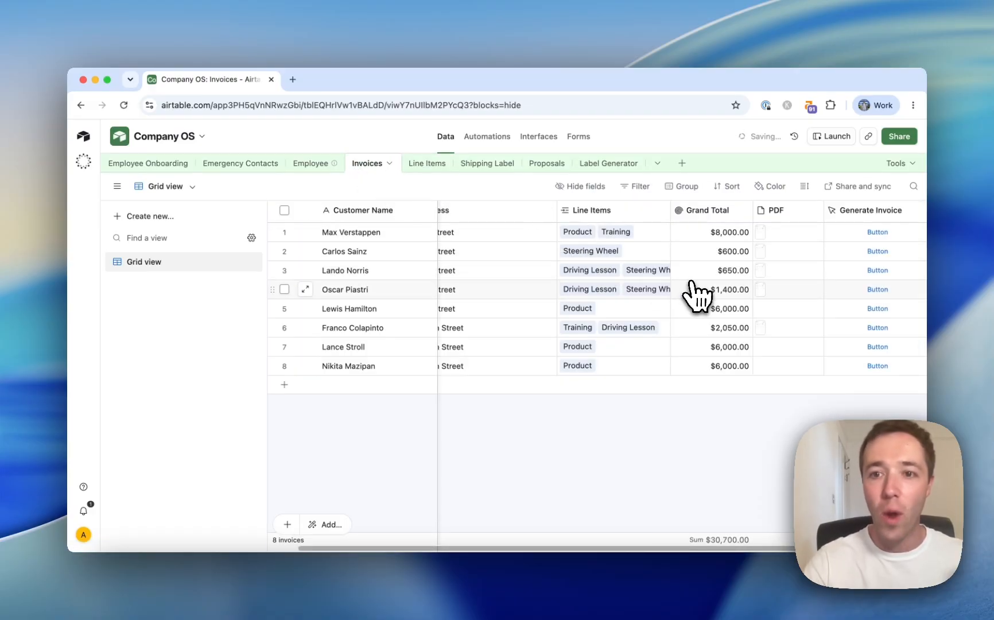
Step: Generate the invoice document for the fifth record in the Invoices table and open the resulting PDF
scroll(689, 292, "right", 2)
left_click(839, 310)
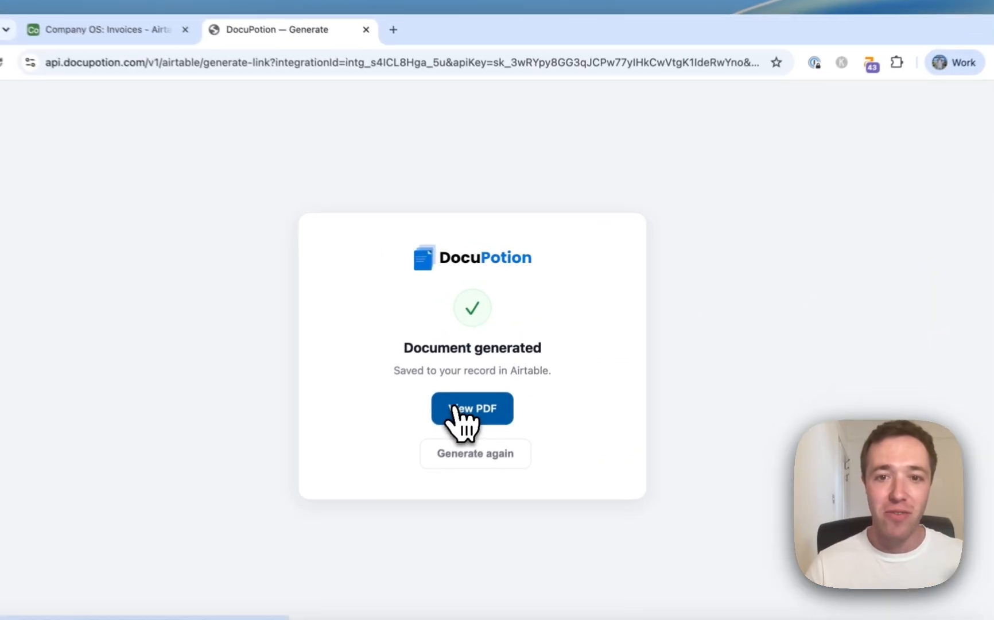
left_click(497, 377)
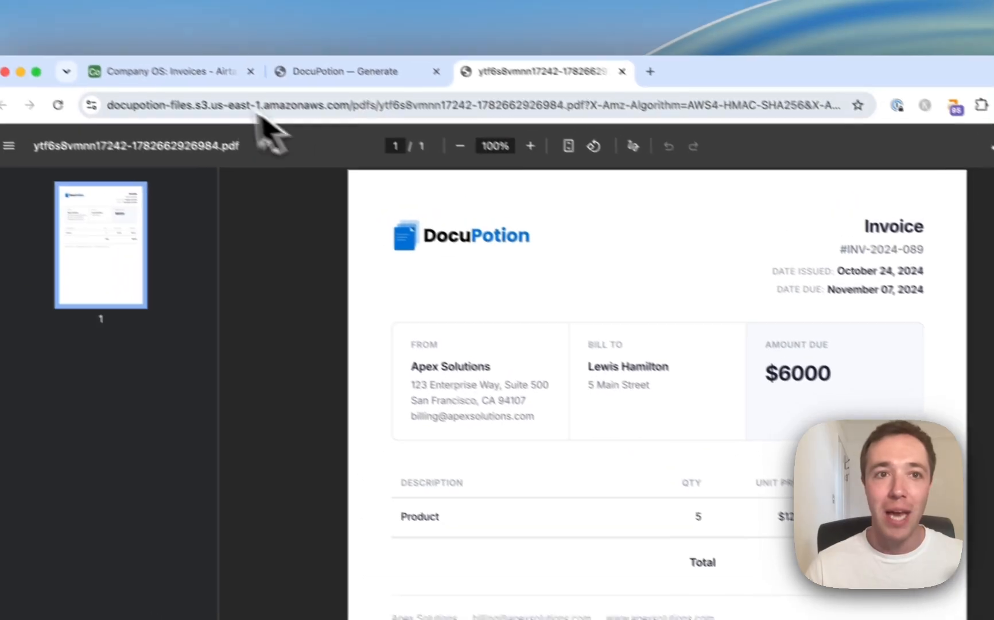
Step: Review the generated invoice PDF, including its line items and total, and compare it with the record in the Airtable Invoices table
left_click(115, 31)
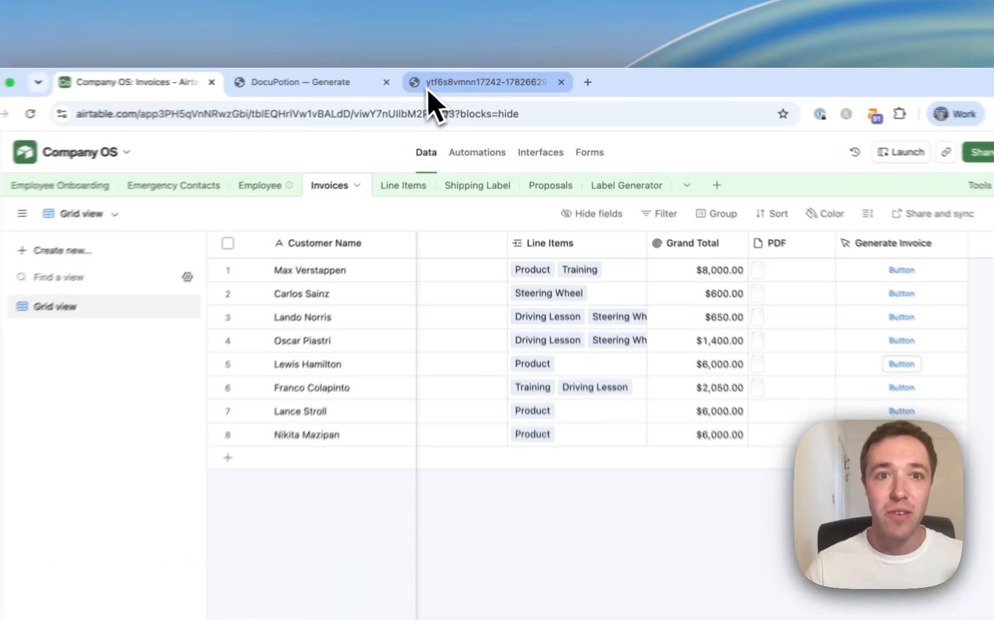
left_click(485, 80)
scroll(656, 366, "down", 5)
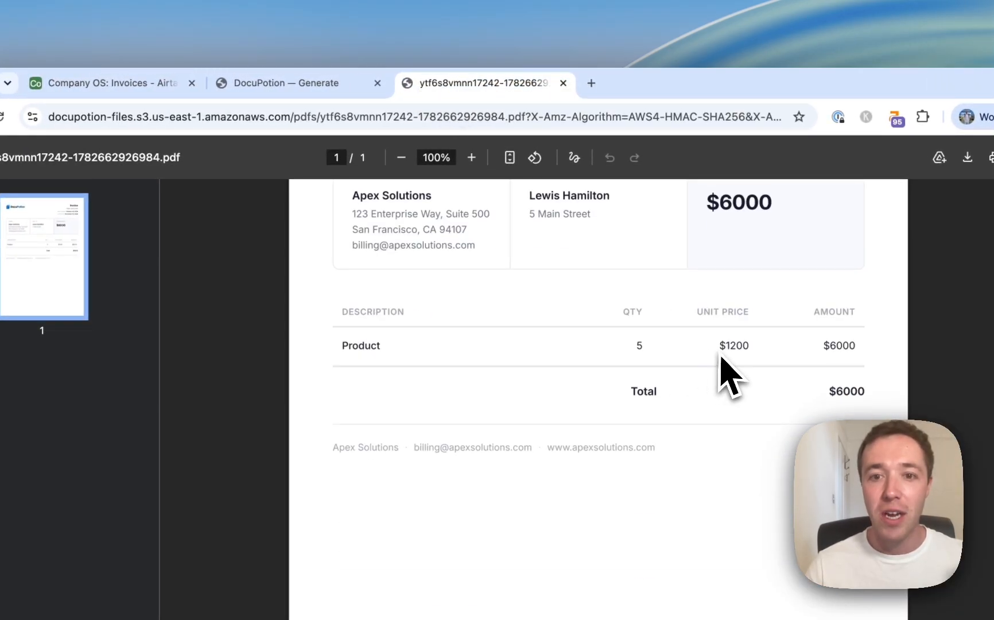
scroll(728, 378, "up", 5)
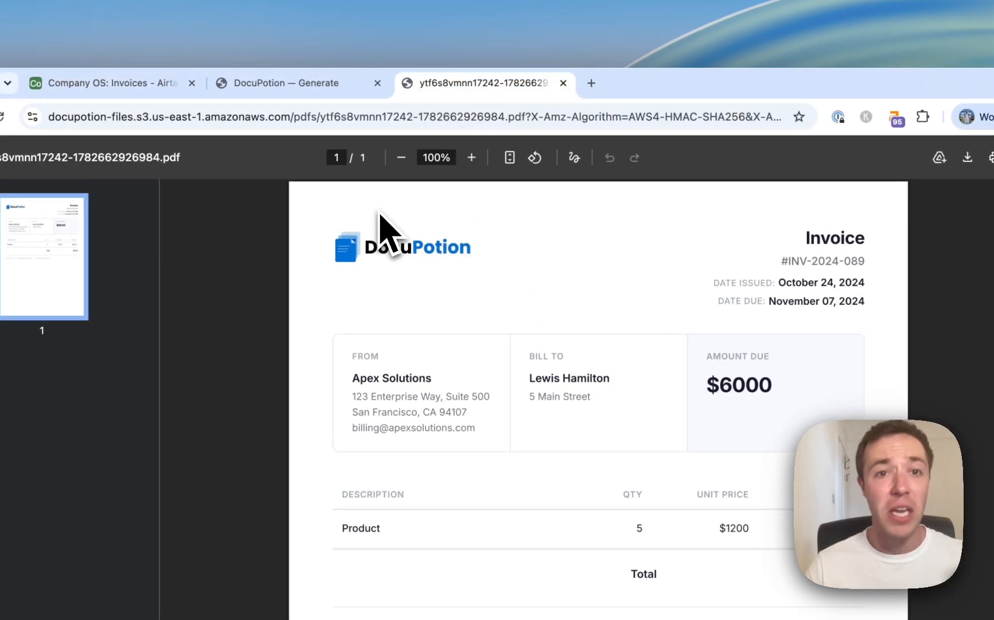
left_click(304, 86)
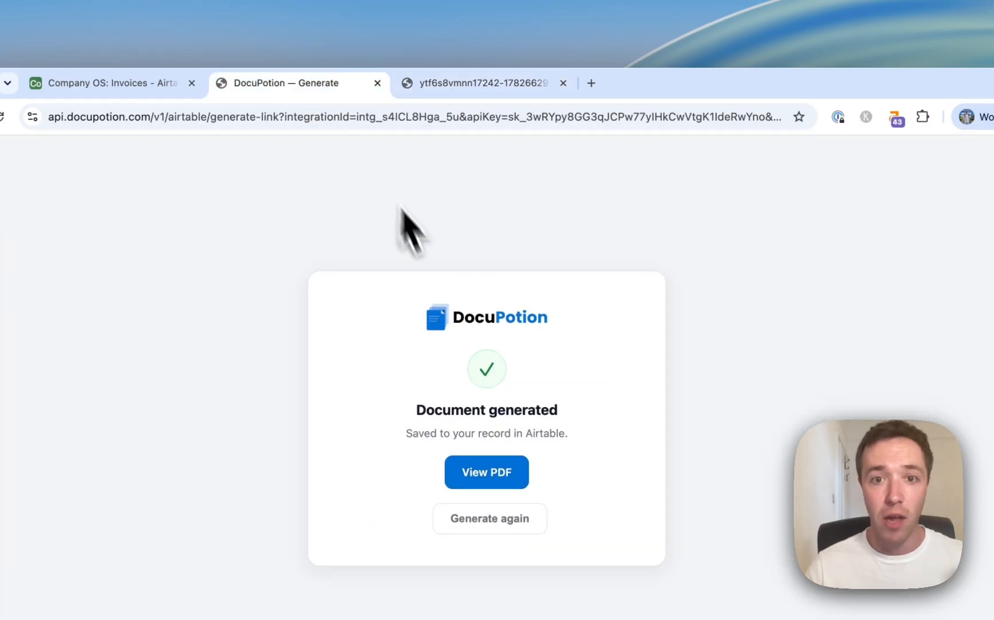
left_click(99, 84)
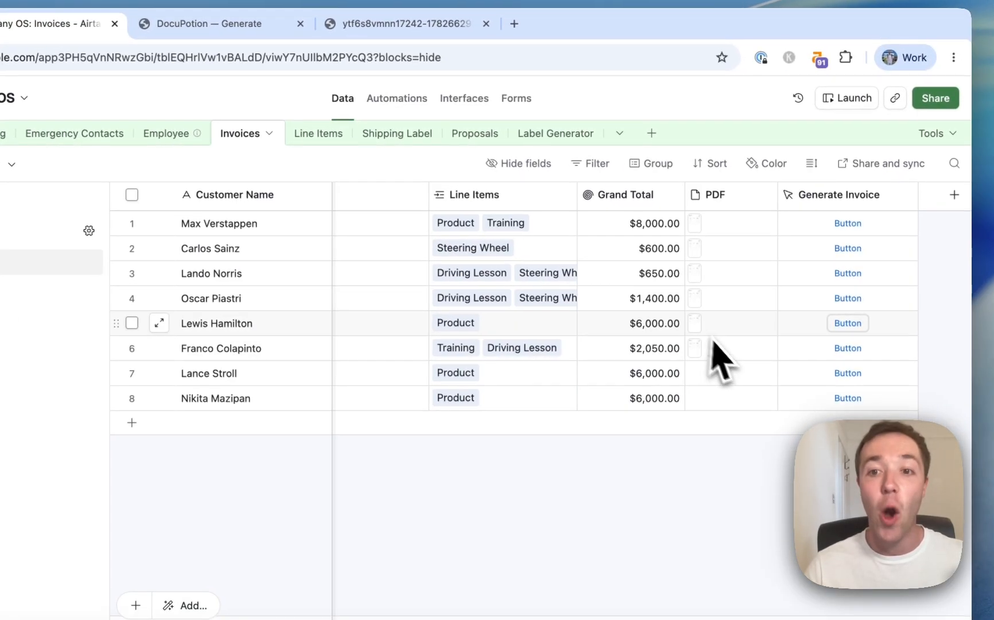
left_click(875, 383)
left_click(875, 382)
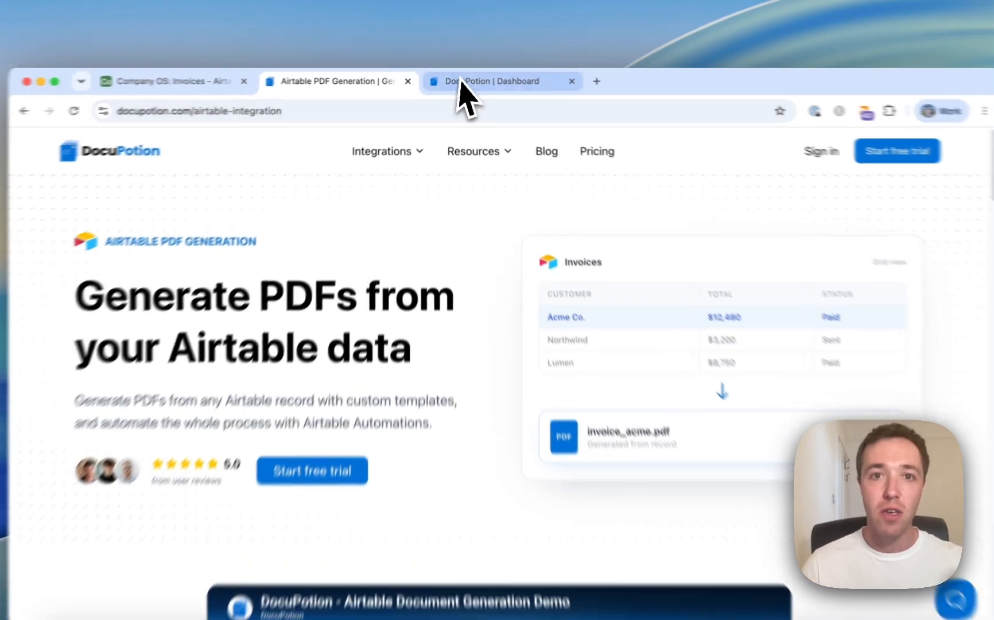
Step: Switch to the DocuPotion dashboard and browse the Invoices category of its template library
left_click(466, 79)
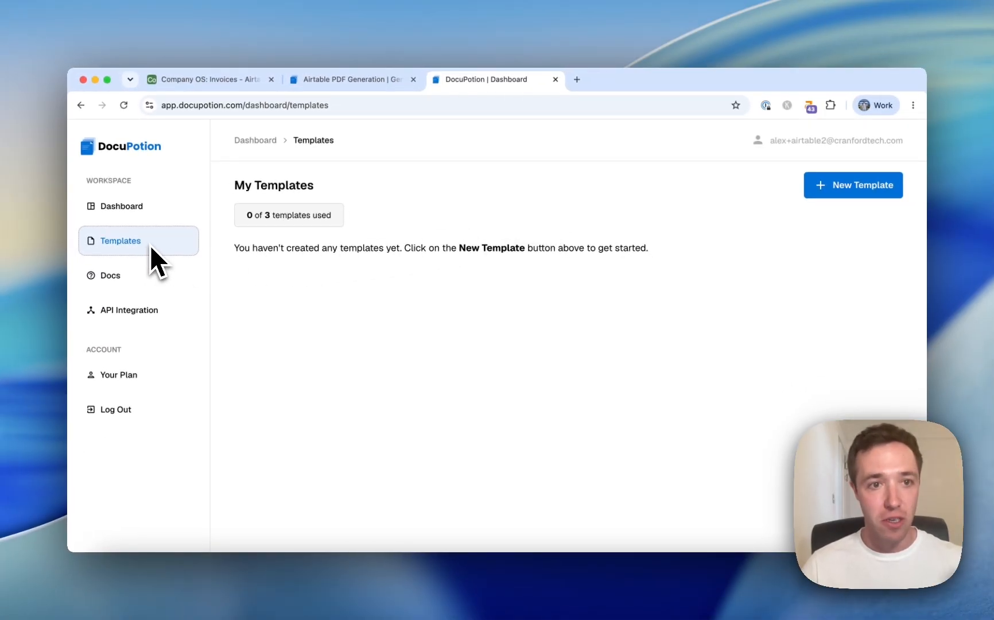
left_click(840, 188)
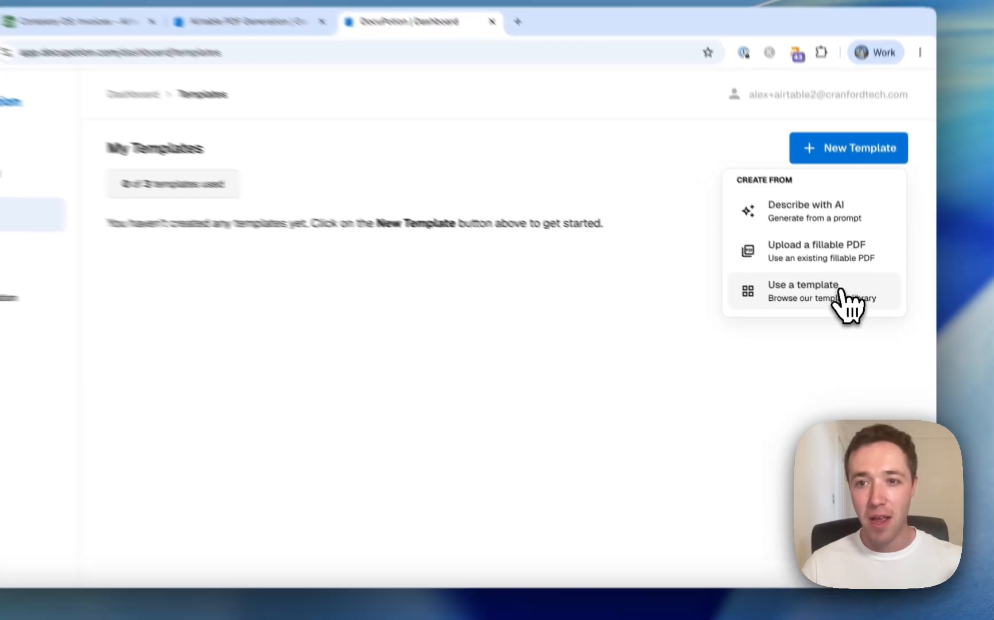
left_click(854, 304)
left_click(131, 263)
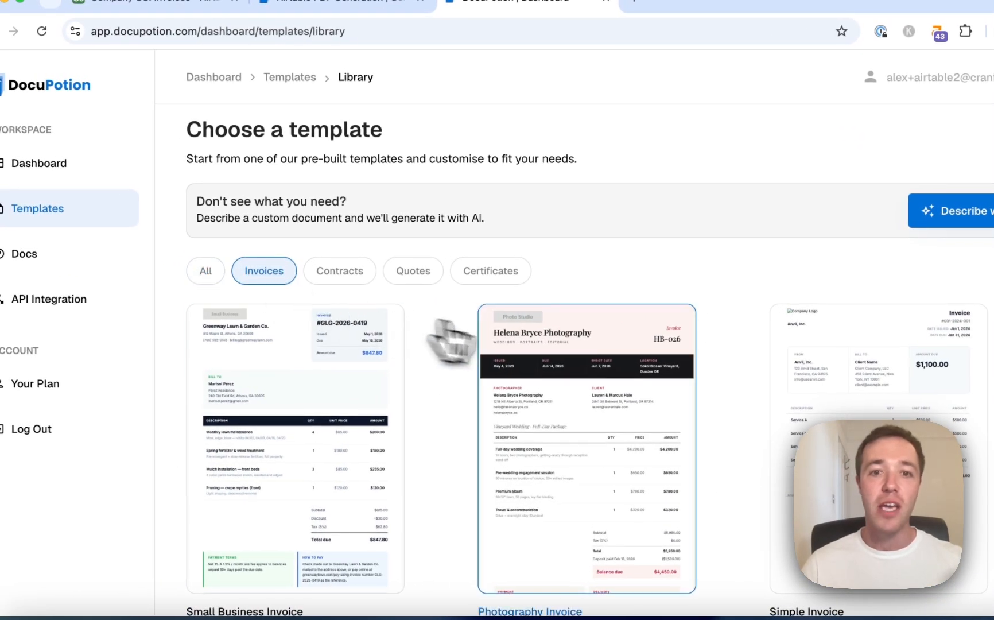
scroll(321, 336, "down", 4)
scroll(321, 336, "up", 4)
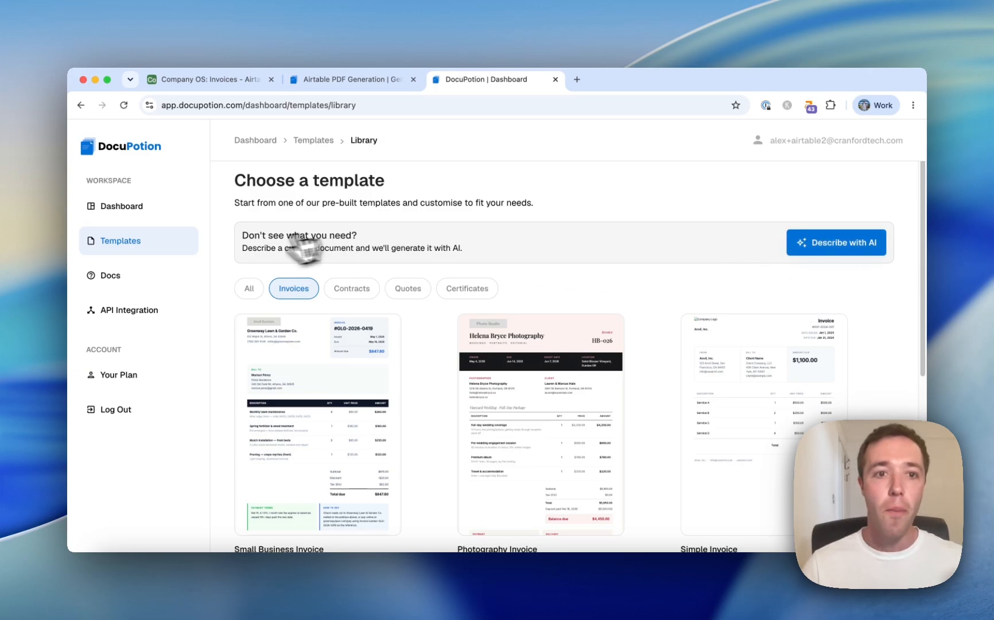
Step: Start a new template described with AI, name it "Invoice" and fill its description from the Invoice suggestion
left_click(166, 241)
left_click(841, 185)
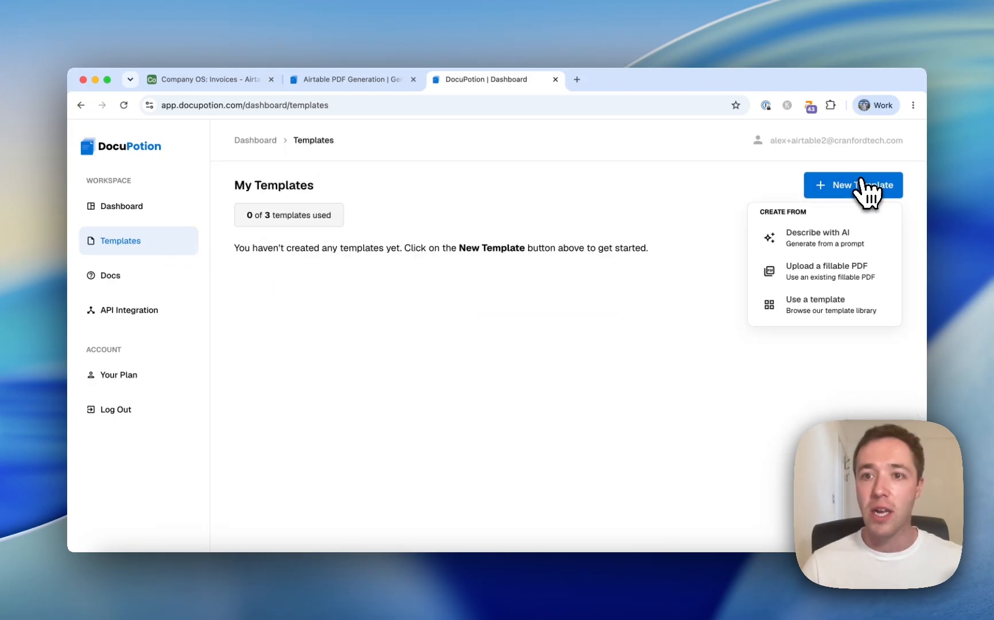
left_click(846, 232)
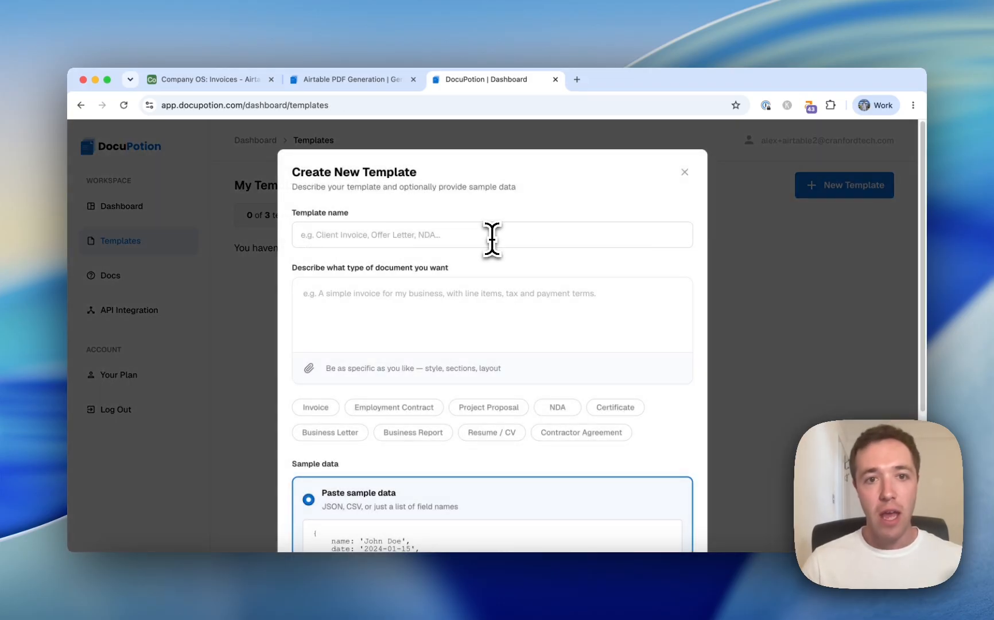
type("Inv")
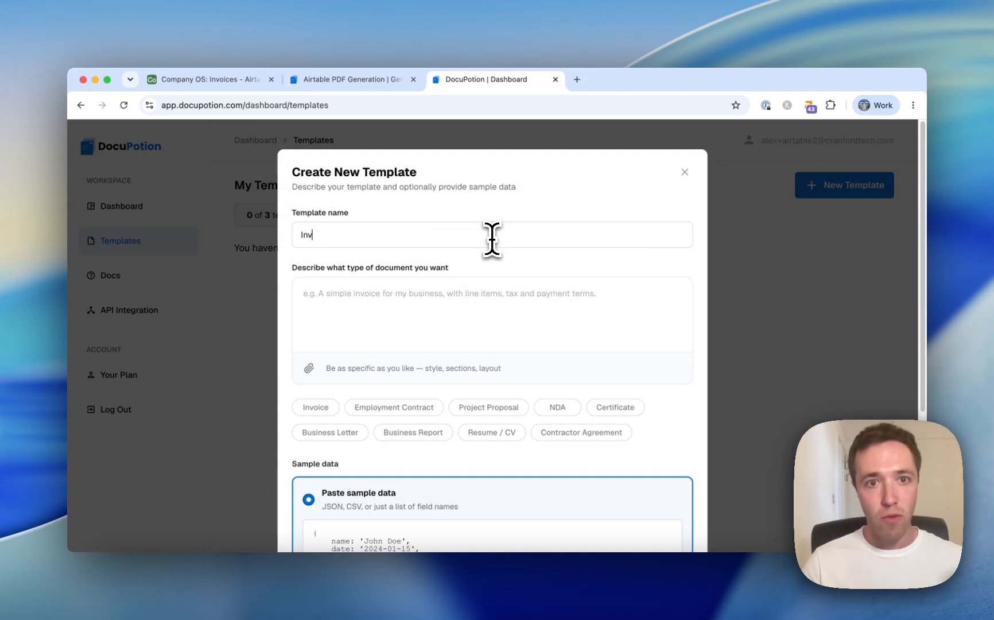
type("oceice")
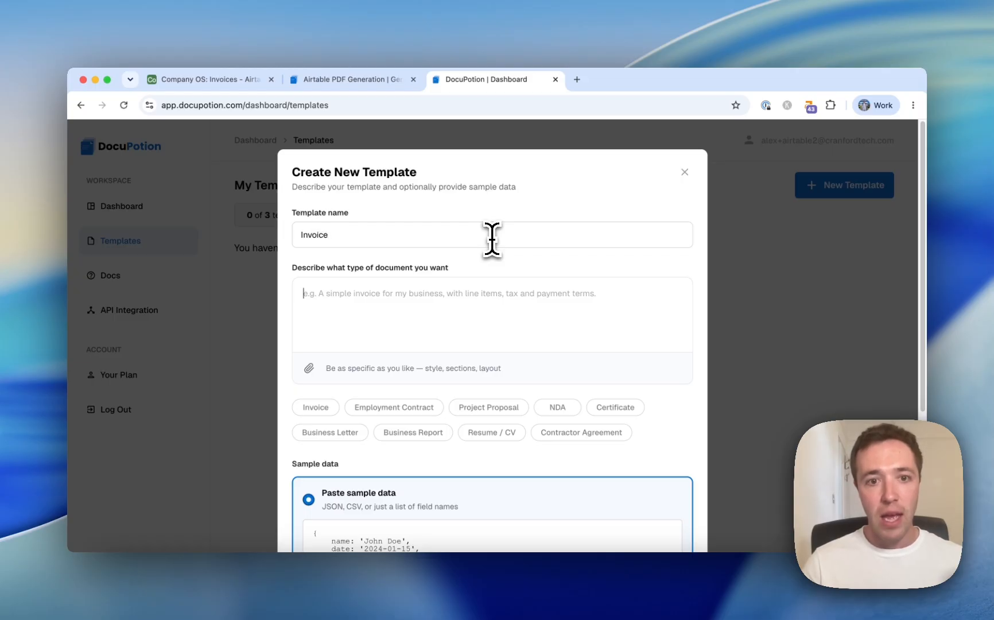
left_click(329, 408)
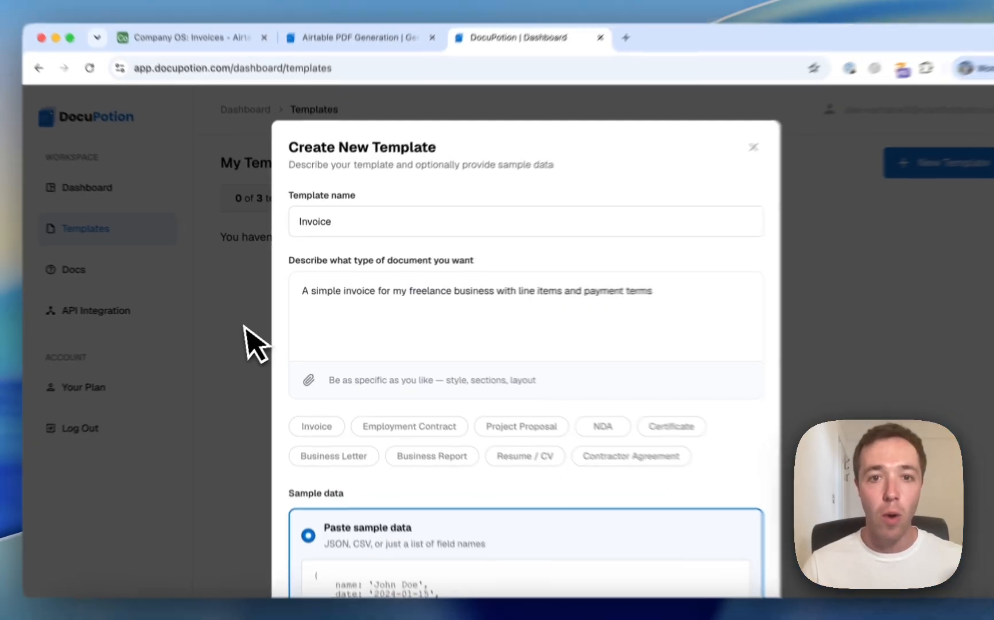
Step: Edit the template description to read "A simple invoice for my software business with line items"
left_click_drag(255, 323, 300, 320)
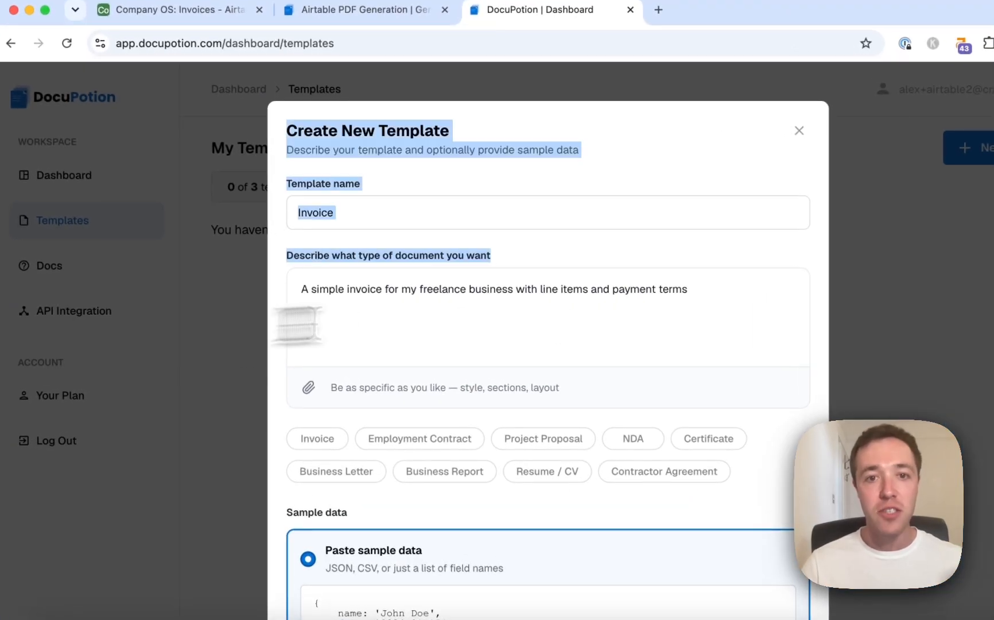
left_click(428, 294)
double_click(435, 290)
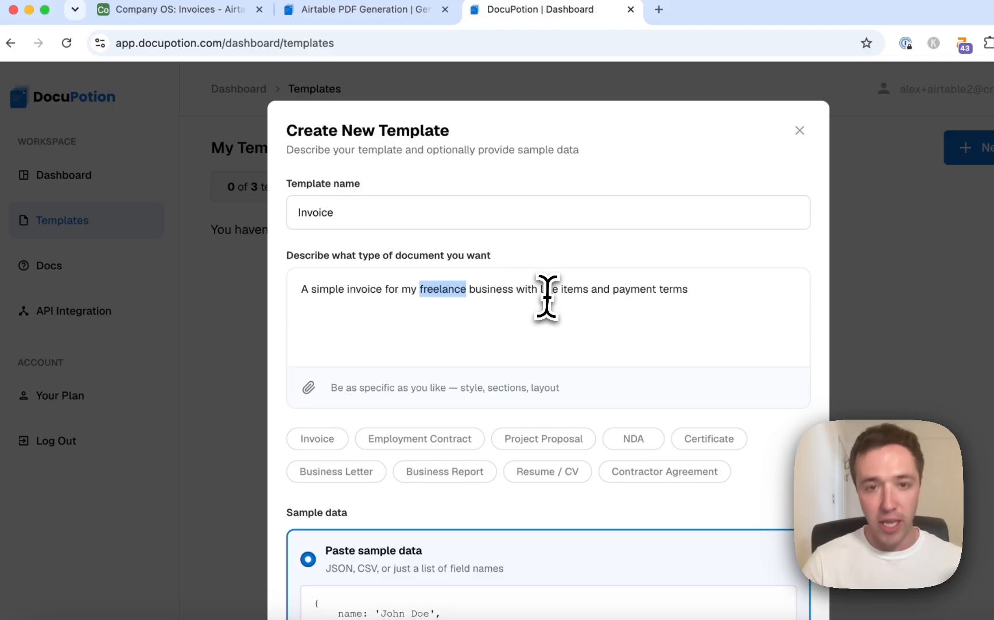
type("software")
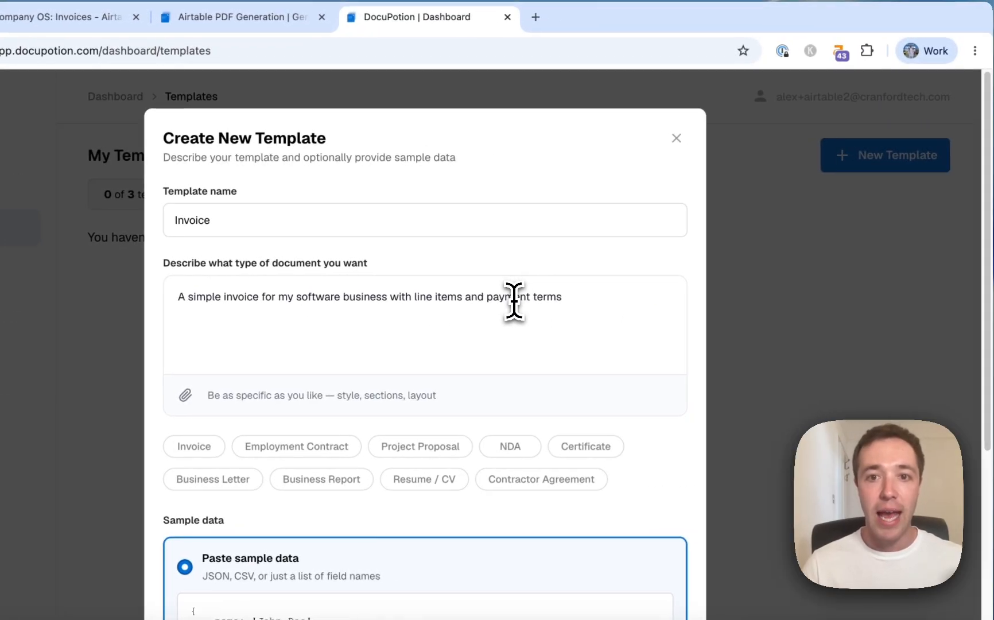
left_click_drag(514, 301, 557, 299)
key("BackSpace")
key("BackSpace")
key("BackSpace")
key("BackSpace")
key("BackSpace")
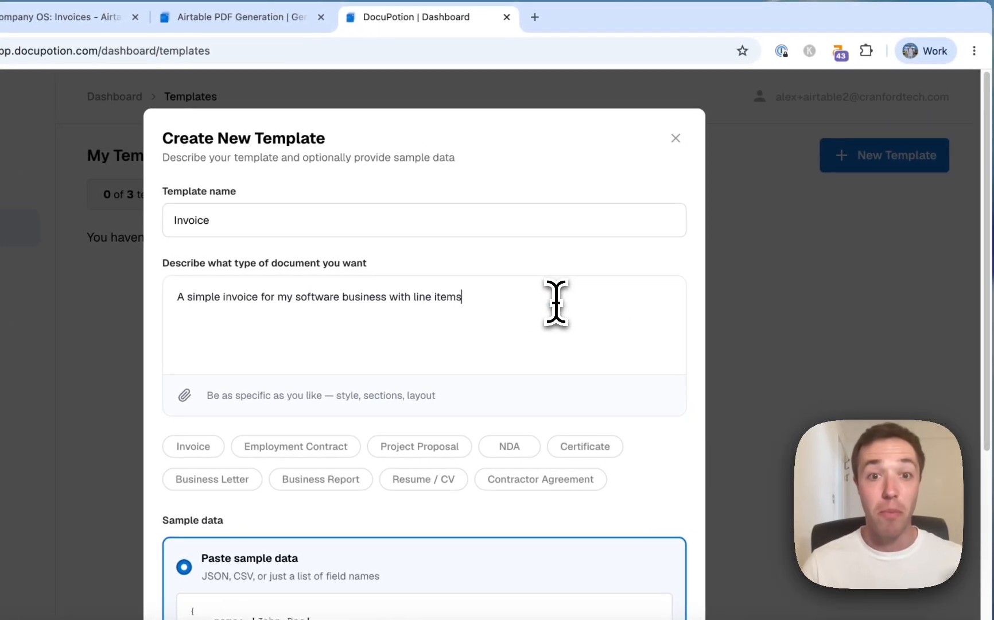
Step: Switch to Airtable and examine which fields the Invoices and Line Items tables contain for the template's sample data
scroll(556, 303, "down", 5)
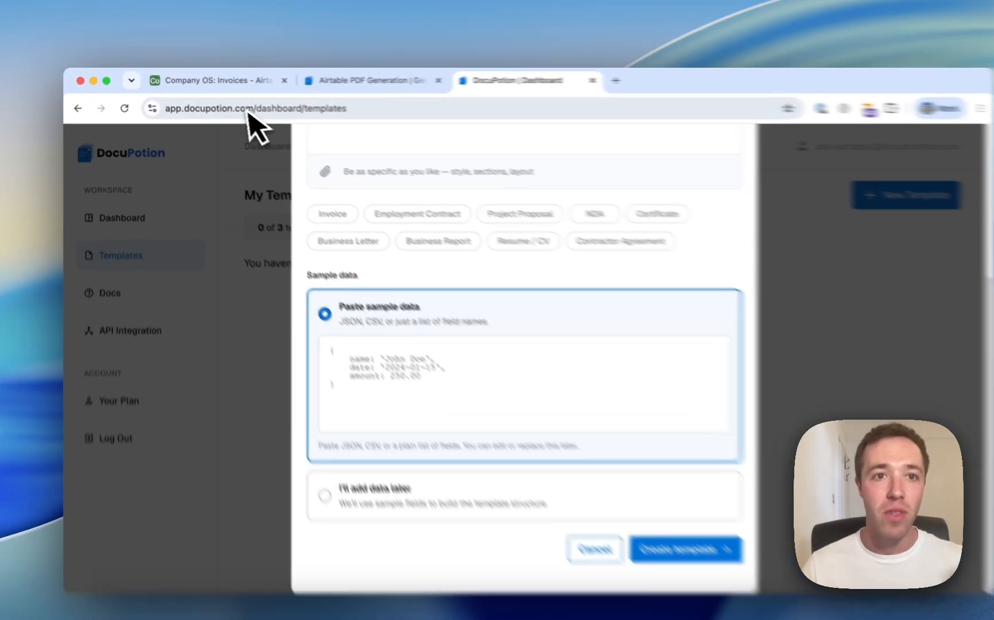
left_click_drag(207, 79, 343, 83)
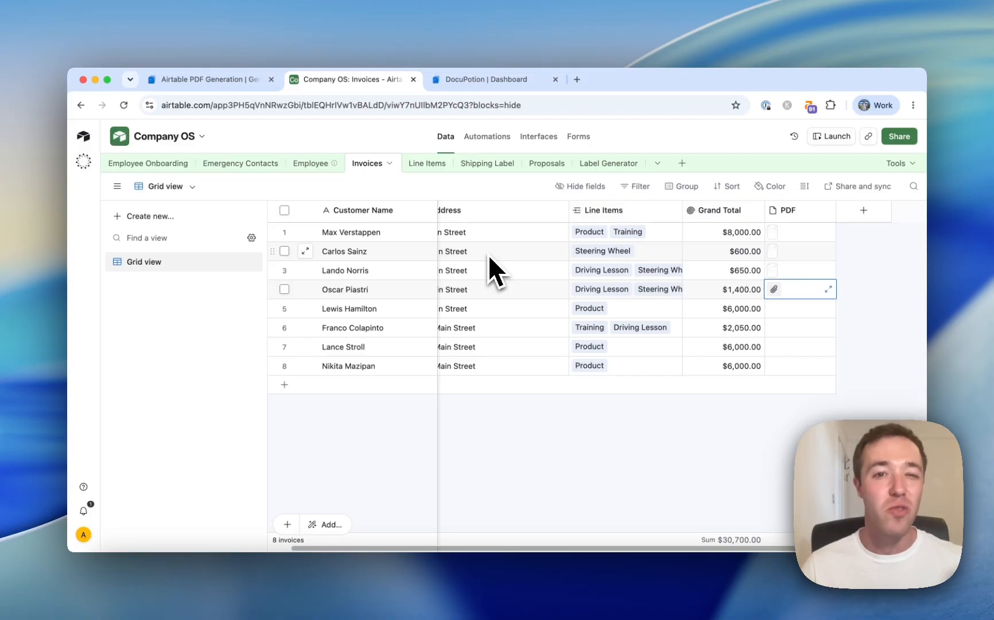
scroll(488, 253, "left", 2)
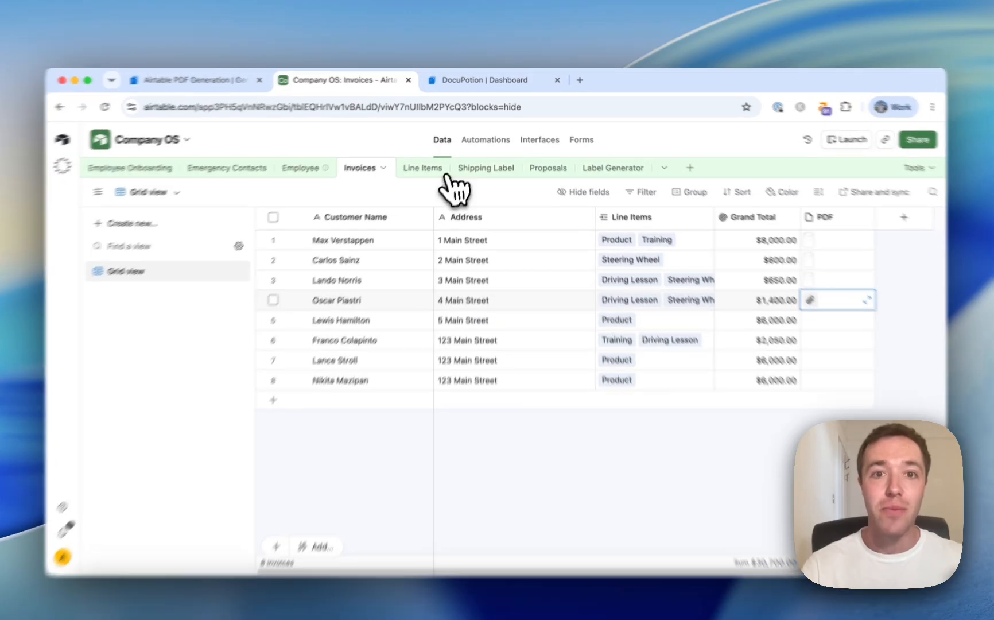
left_click(427, 163)
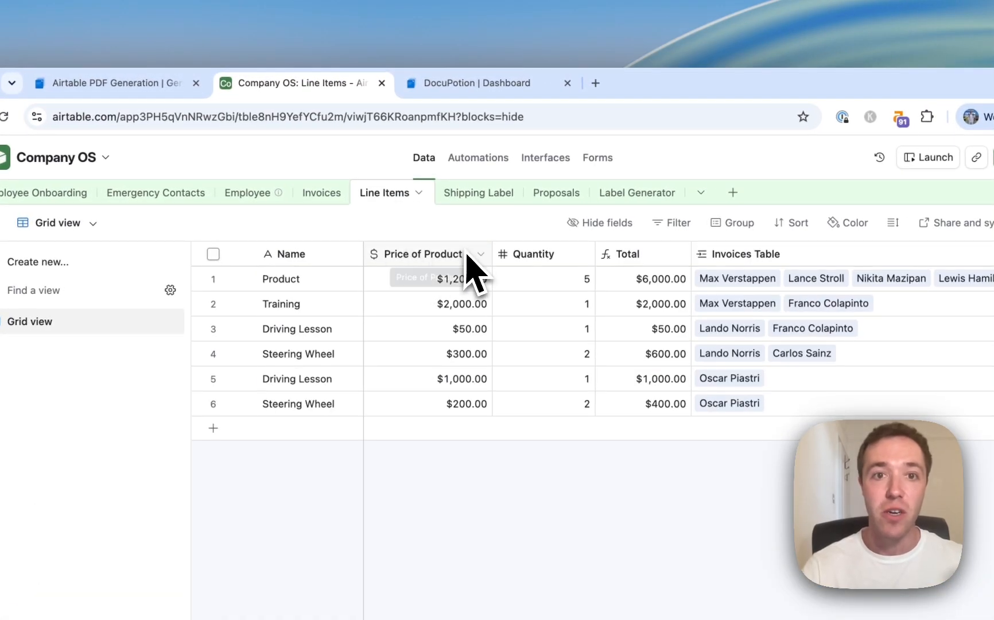
left_click(323, 195)
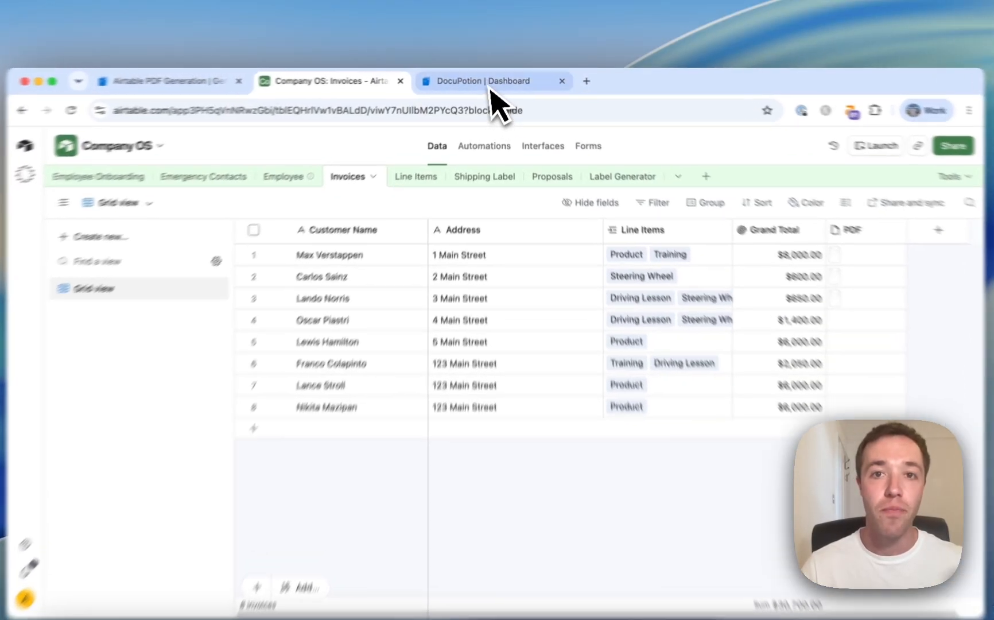
Step: In DocuPotion, enter "Customer name, address, line items (name, price, quantity, total), grand total" as sample data and create the template
left_click(488, 79)
left_click(435, 365)
type("Customer name, addre")
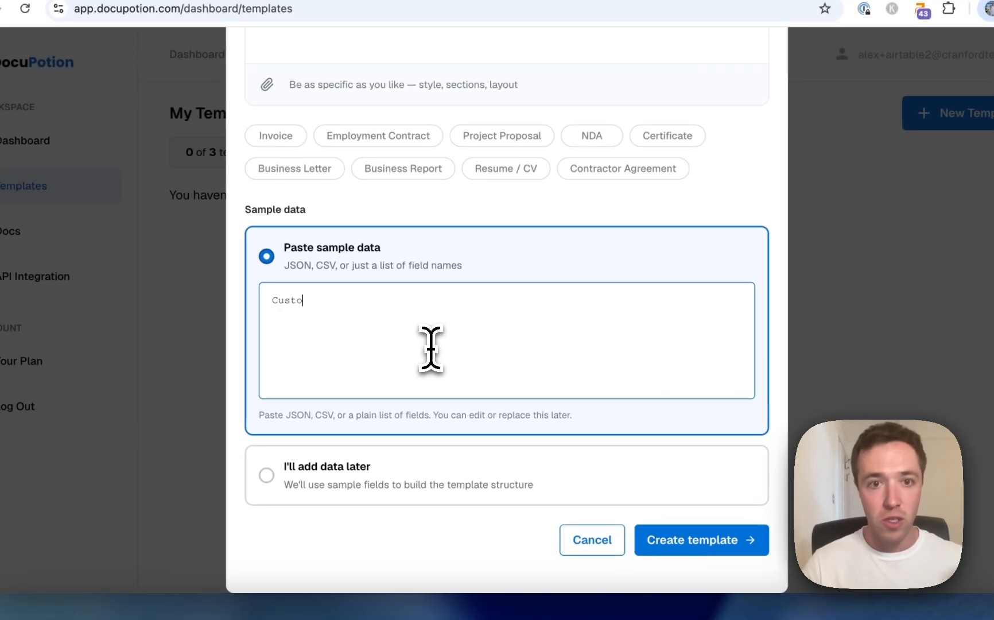
type("ss, line items (")
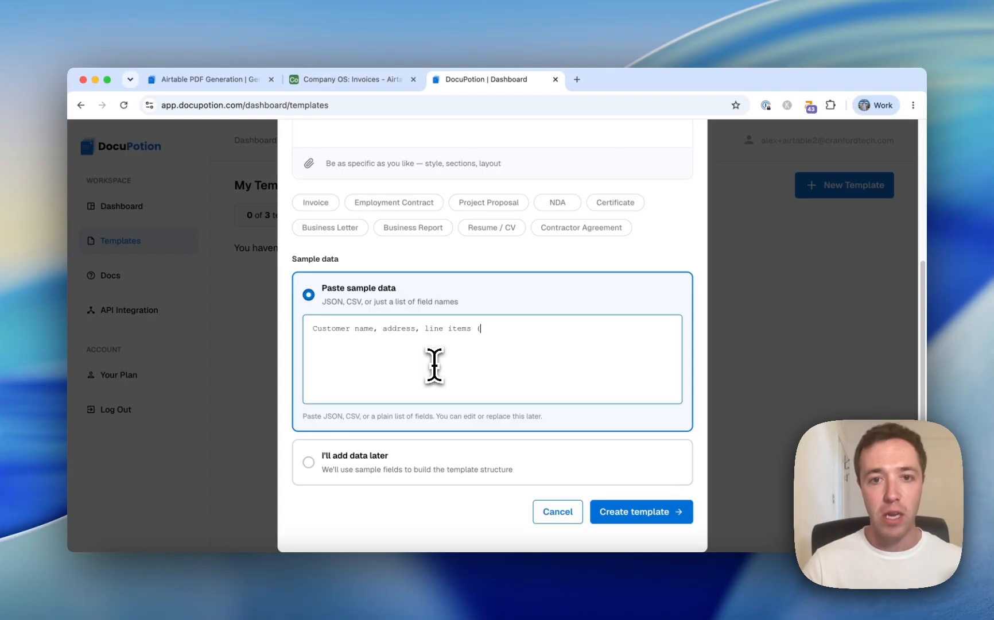
type("name, price, qua")
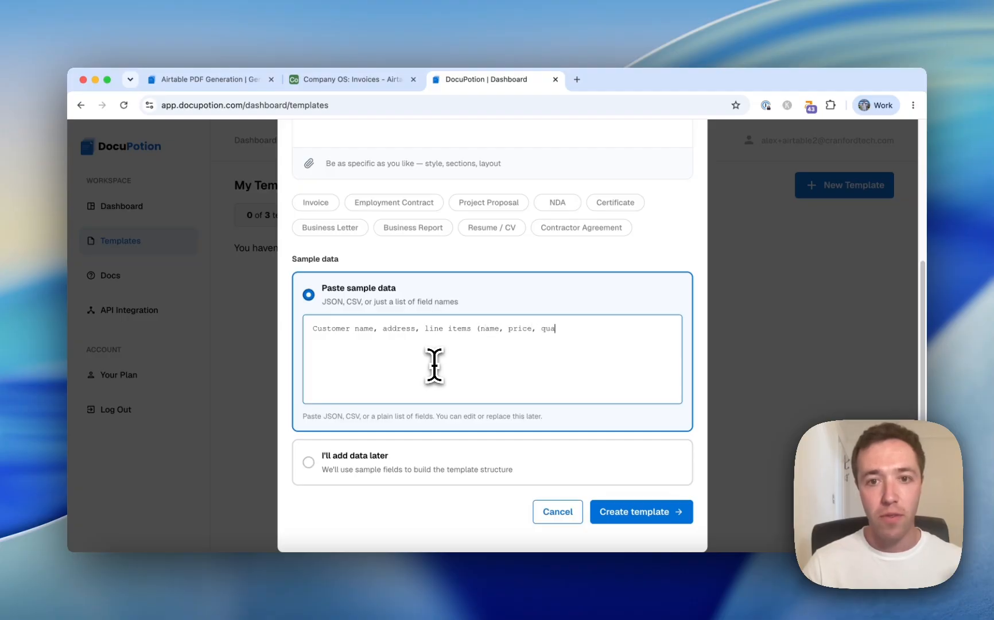
type("ntity")
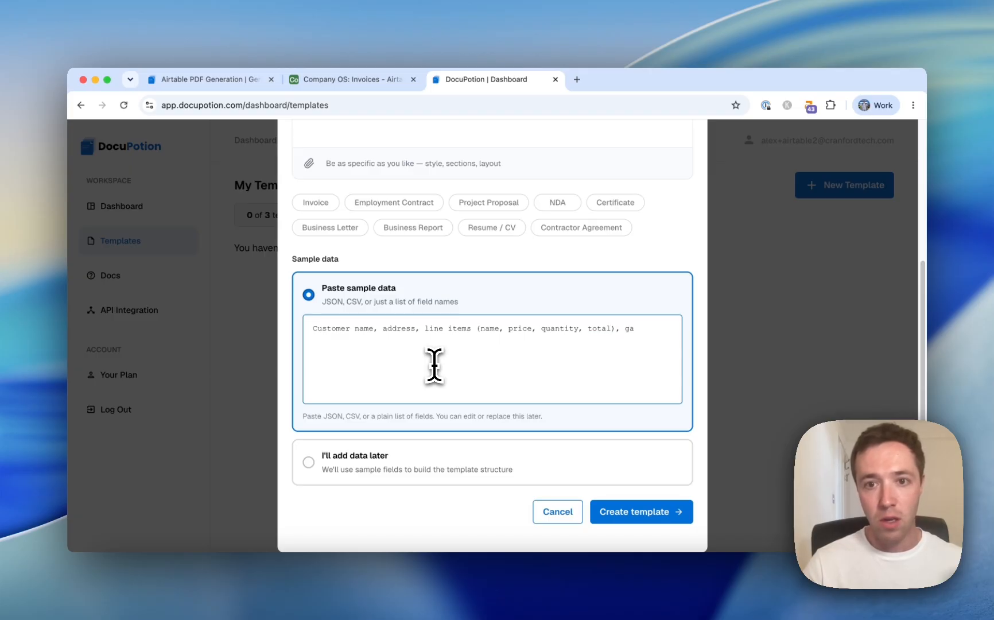
type(", total), grand total")
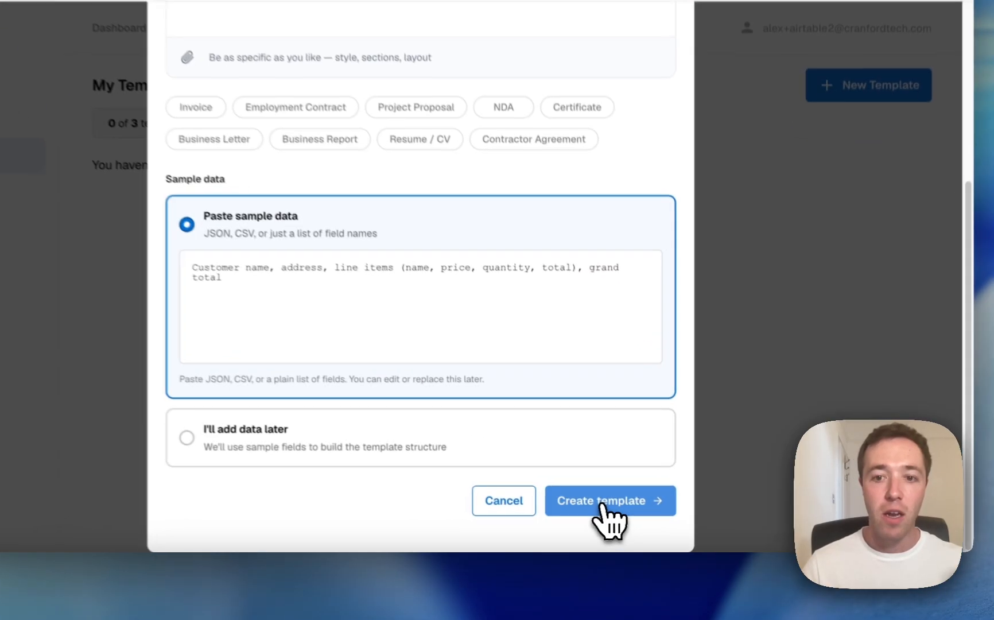
left_click(601, 505)
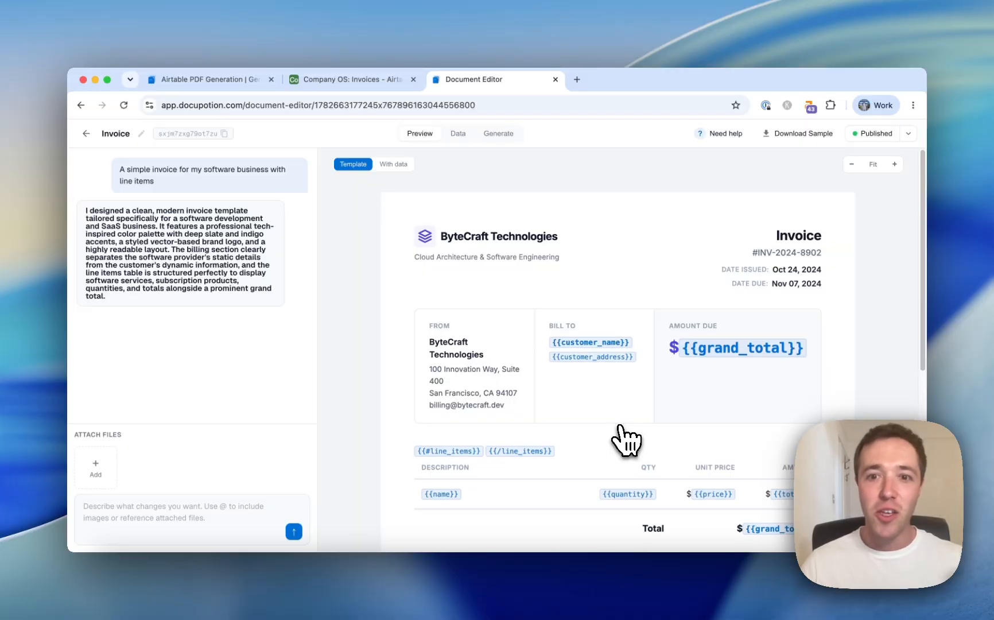
scroll(627, 439, "down", 3)
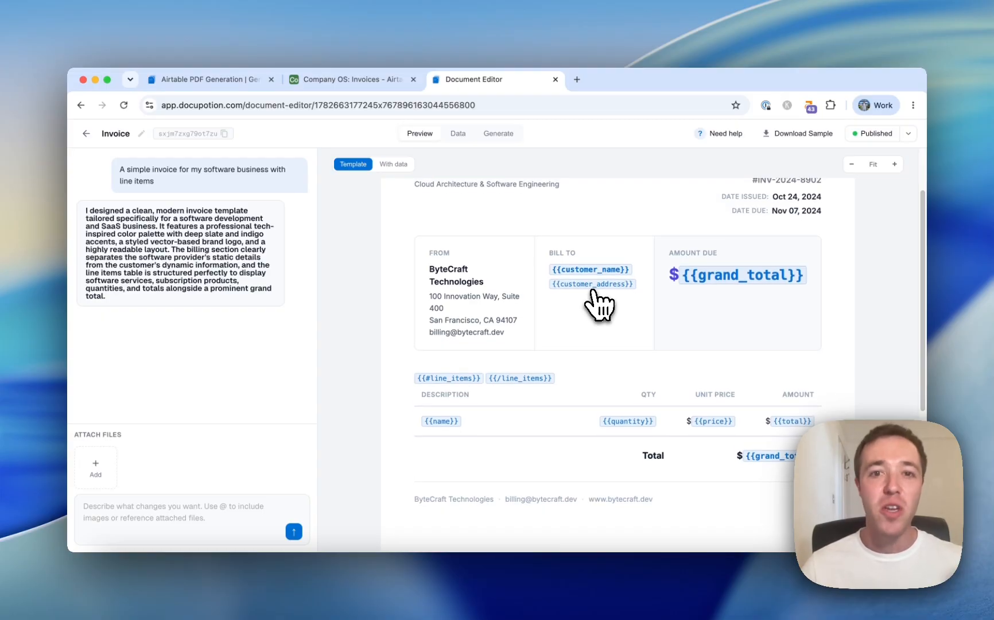
Step: Review the generated invoice template and submit the AI change request "Change my company name to DocuPotion Ltd."
scroll(574, 301, "up", 2)
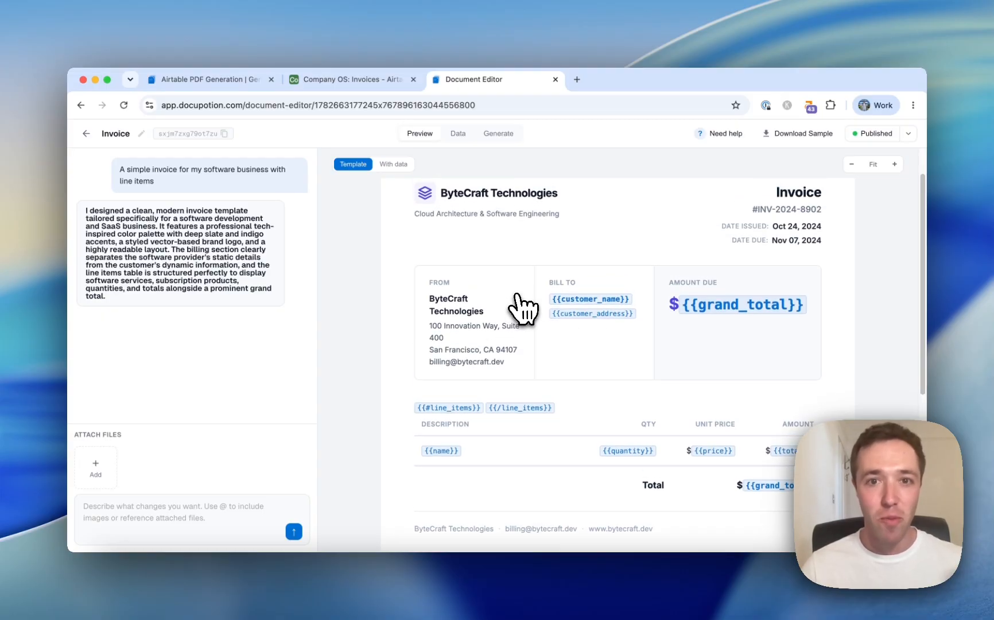
scroll(523, 310, "down", 5)
scroll(524, 311, "up", 5)
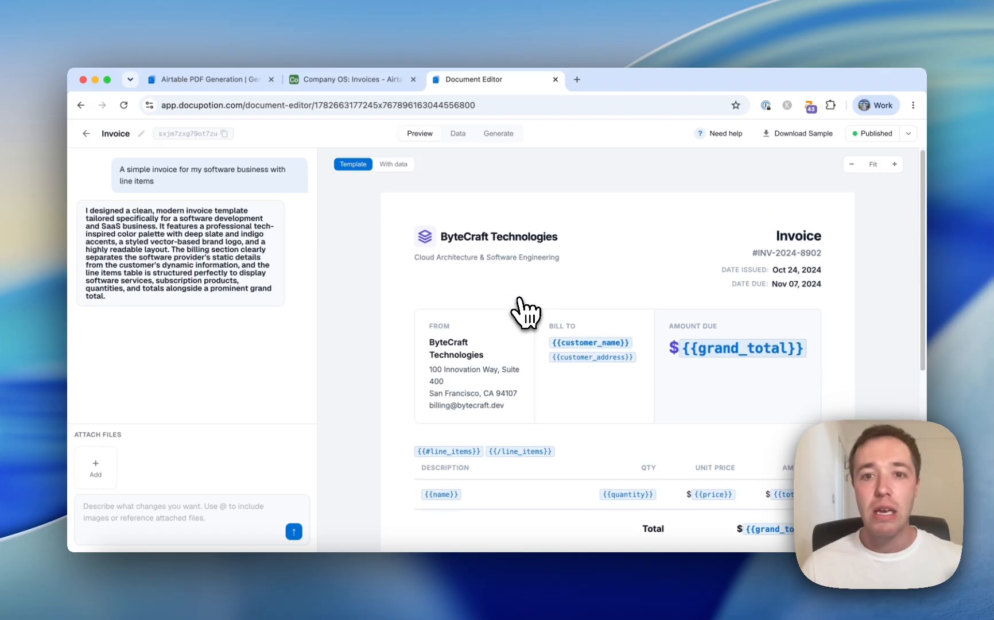
scroll(523, 311, "down", 5)
scroll(527, 312, "up", 5)
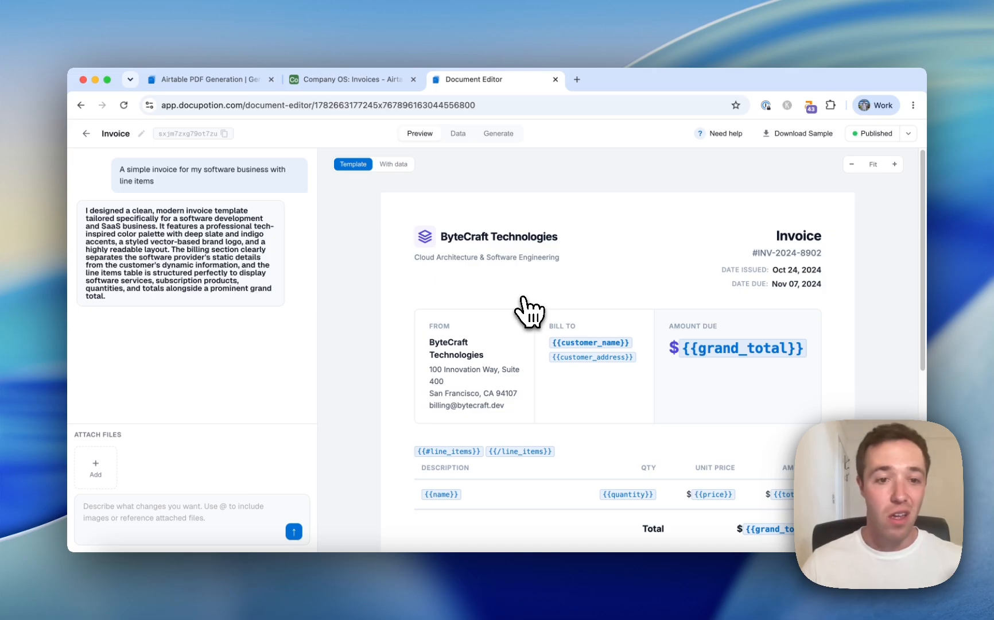
left_click(197, 516)
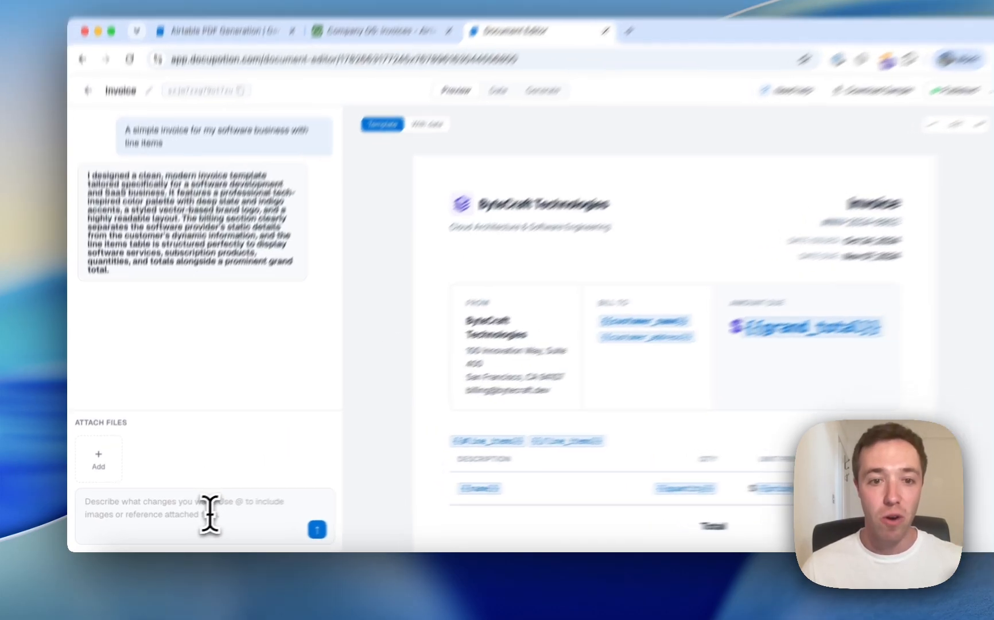
type("H")
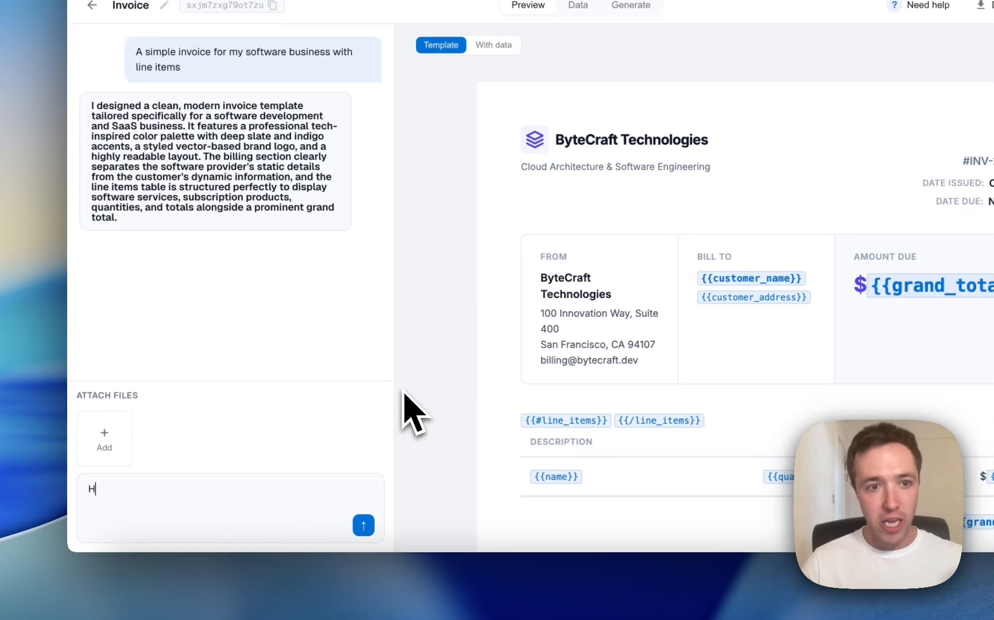
key("BackSpace")
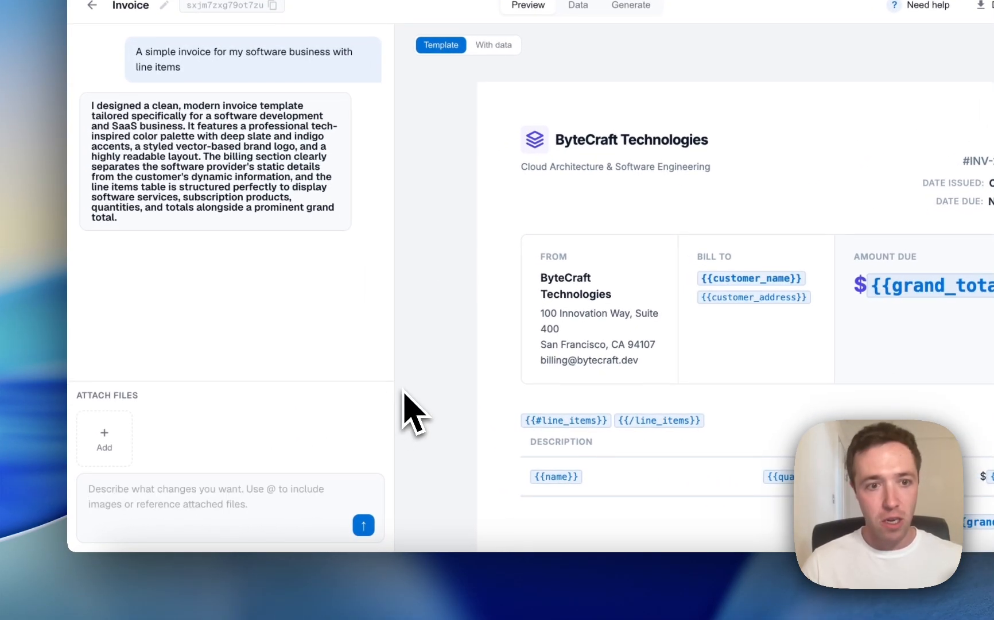
type("Change my ")
type("compan")
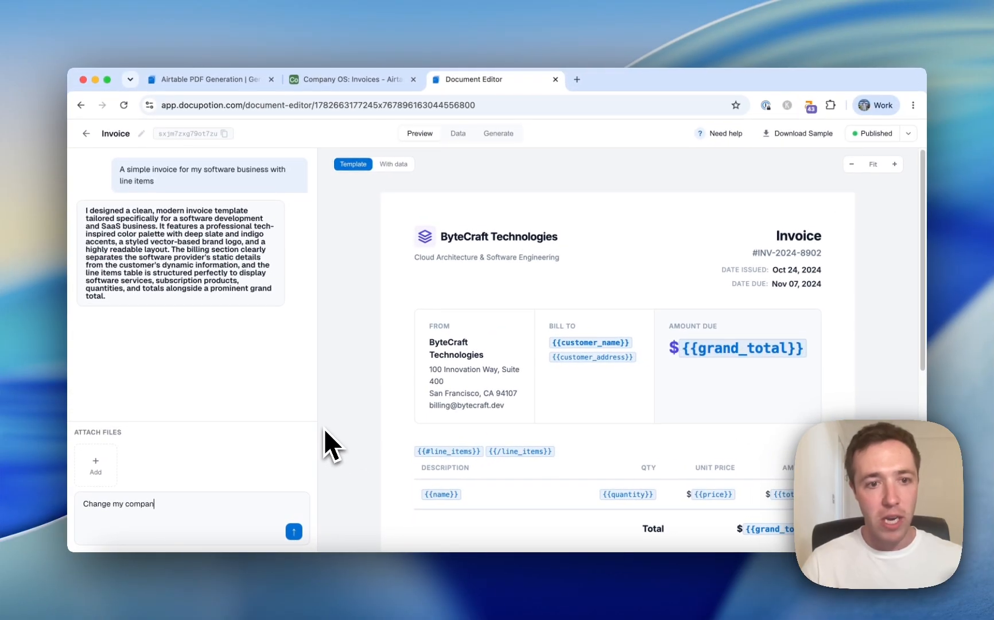
type("y name to DocuPotino")
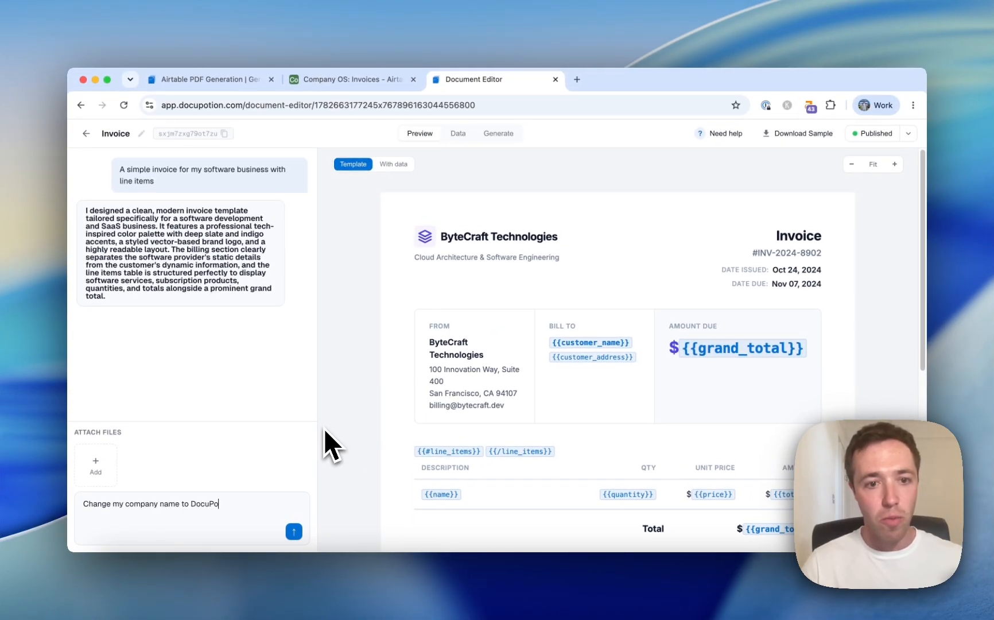
key("BackSpace")
key("BackSpace")
key("BackSpace")
type("on ")
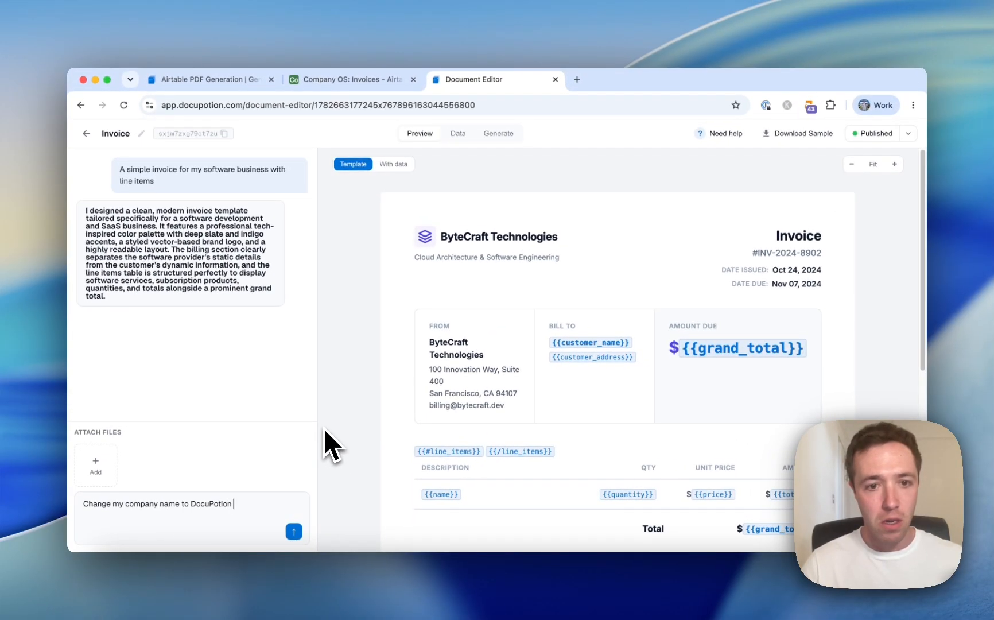
type("Ltd.")
key("Return")
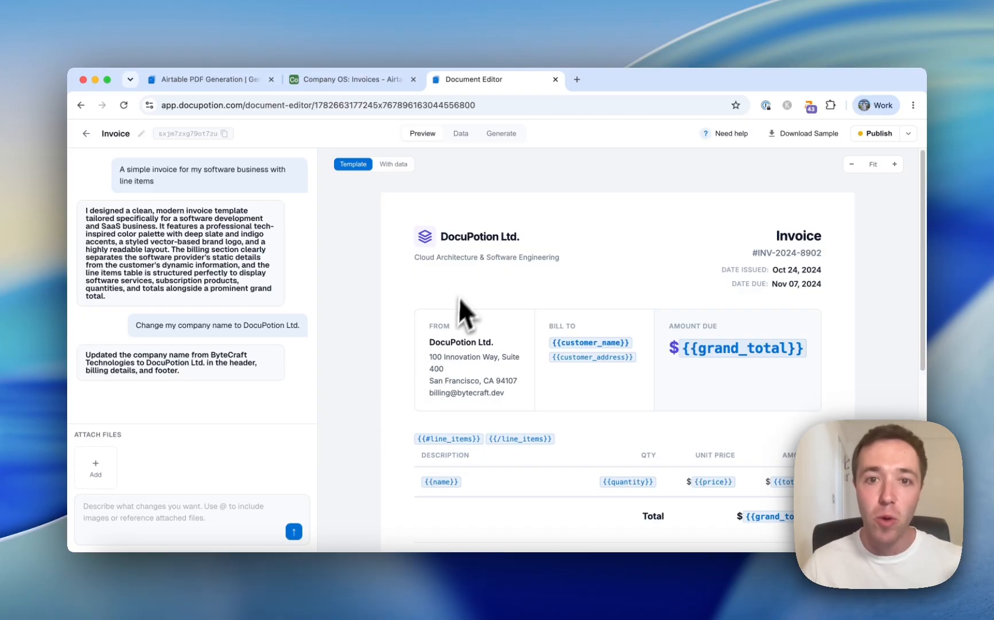
scroll(479, 268, "down", 3)
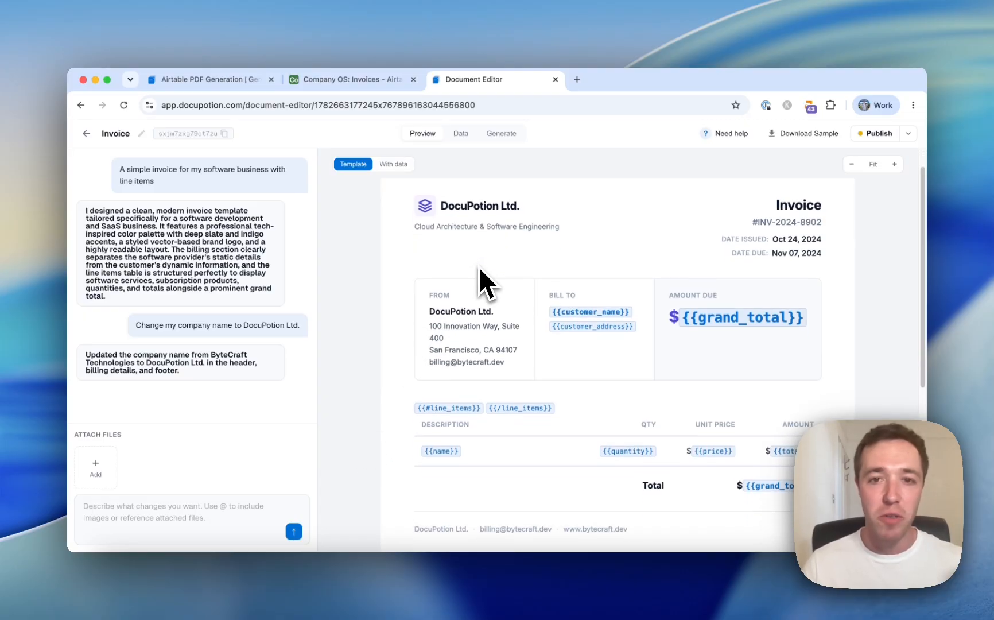
scroll(480, 268, "up", 3)
scroll(479, 267, "down", 1)
scroll(478, 267, "up", 1)
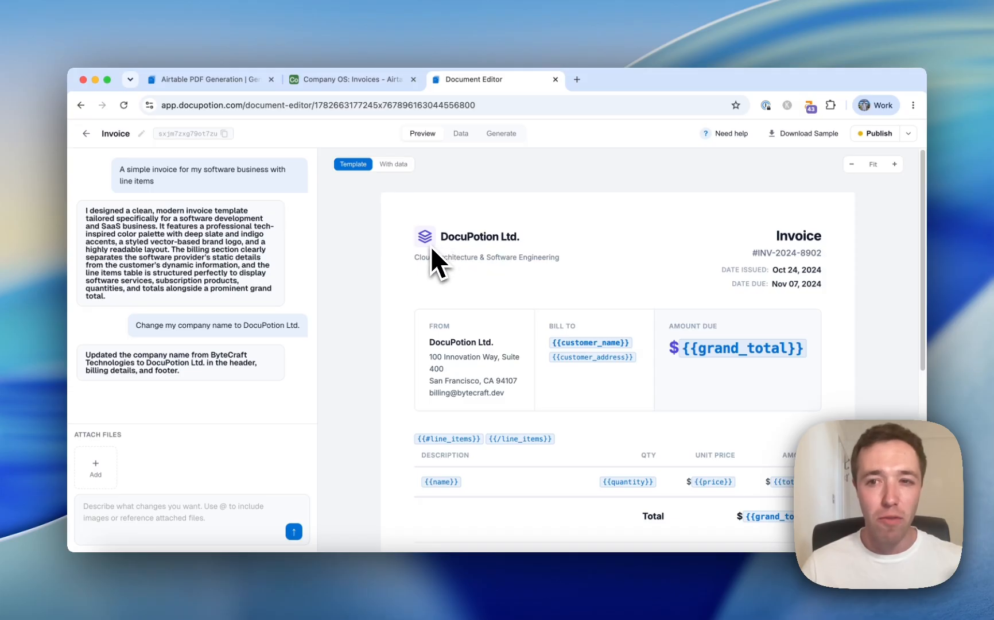
scroll(430, 246, "down", 1)
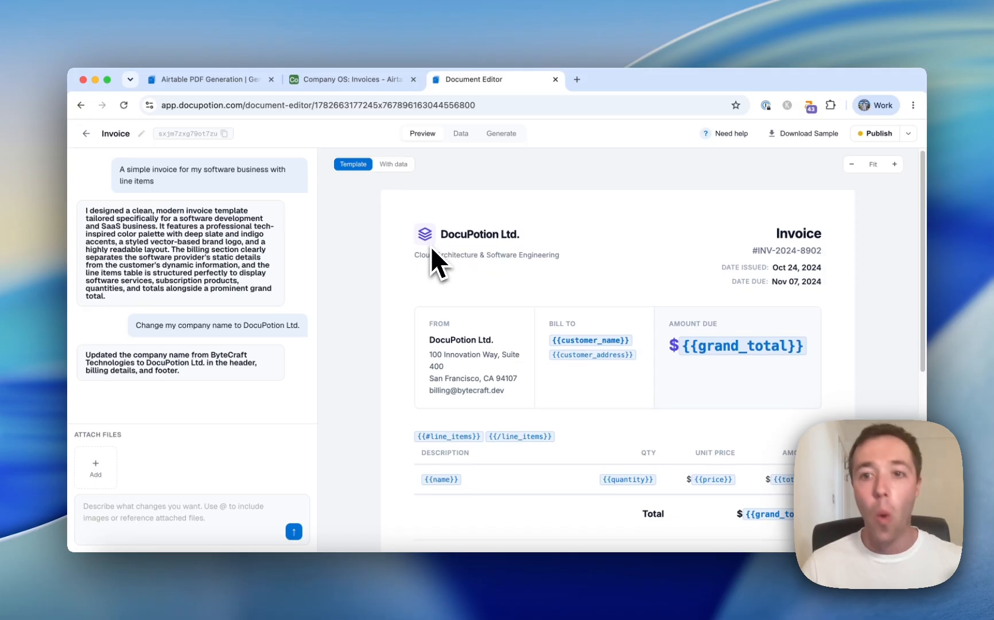
left_click(102, 463)
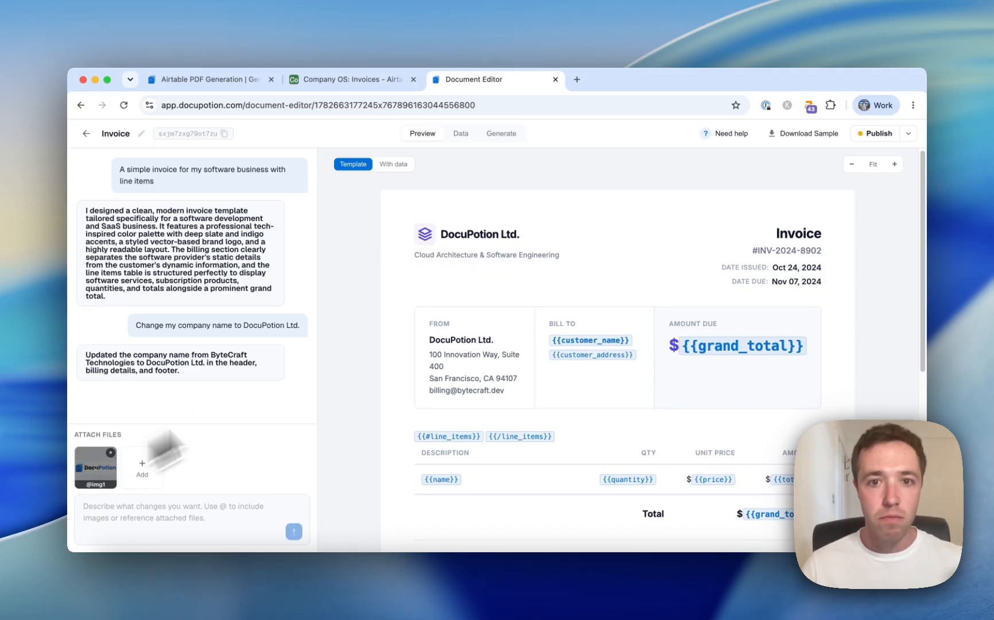
type("Use ")
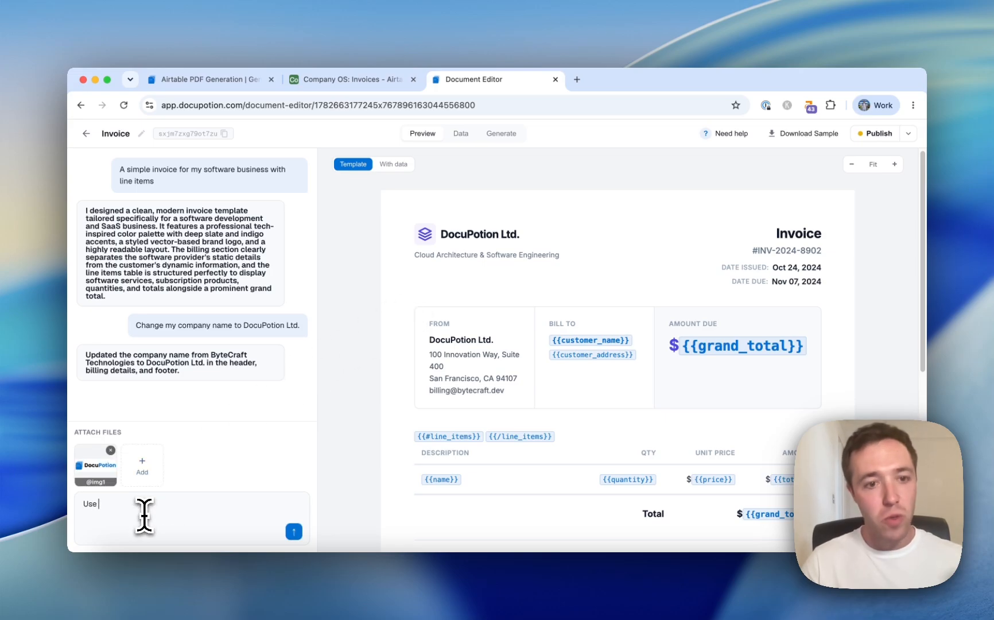
type("@img1 as the company logo. Use")
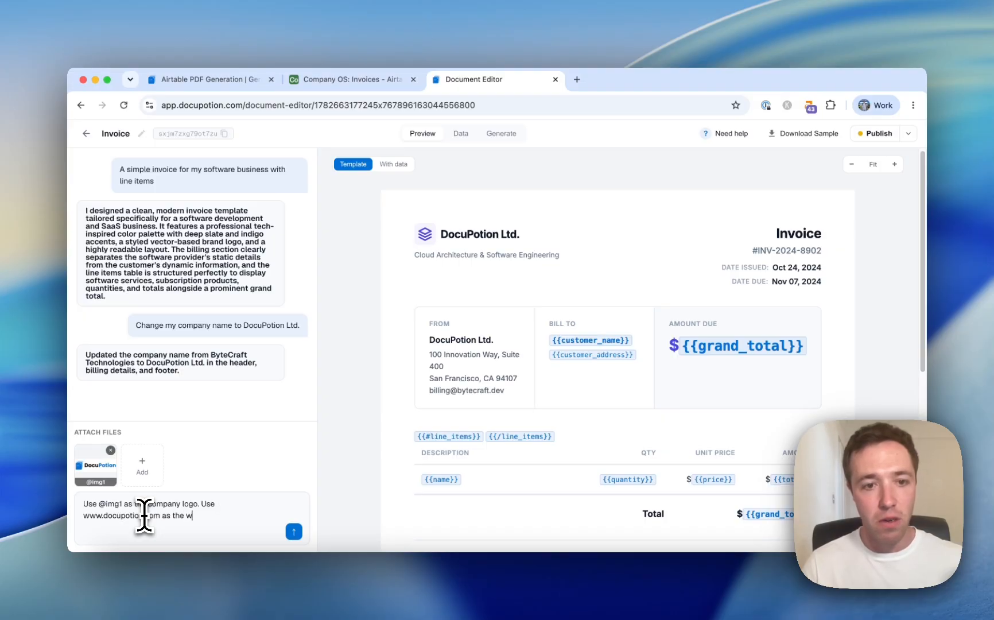
type("te")
key("Return")
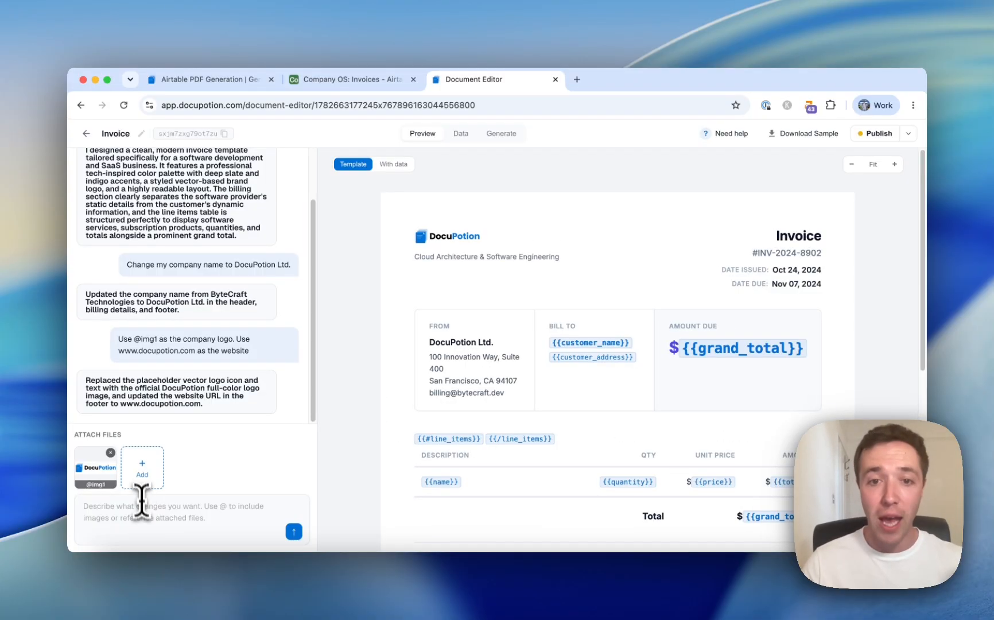
Step: Publish the updated invoice template and start connecting an Airtable account through its Airtable integration
scroll(540, 377, "down", 5)
scroll(540, 376, "up", 5)
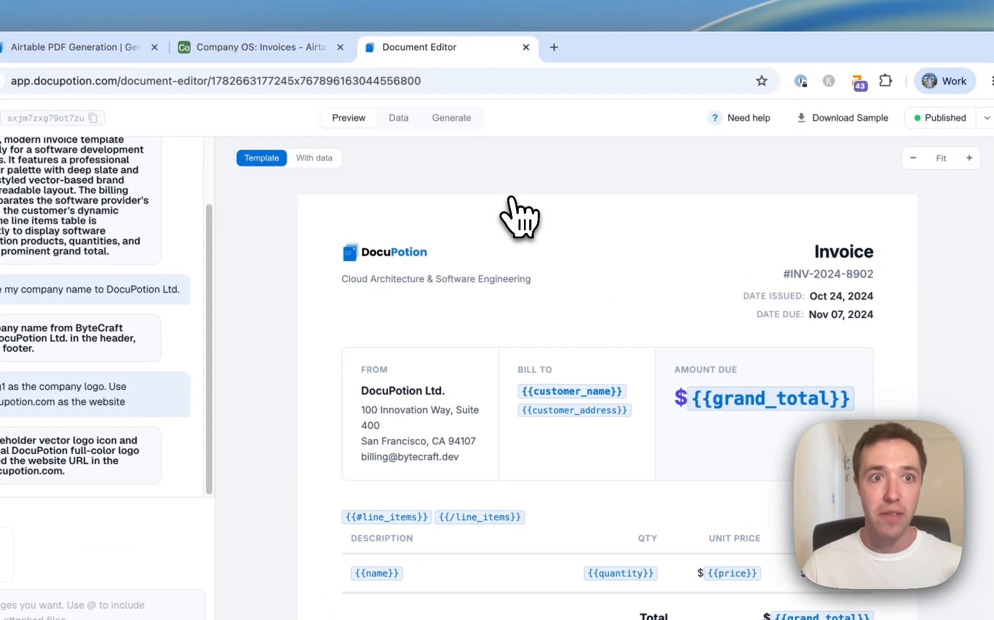
left_click(454, 121)
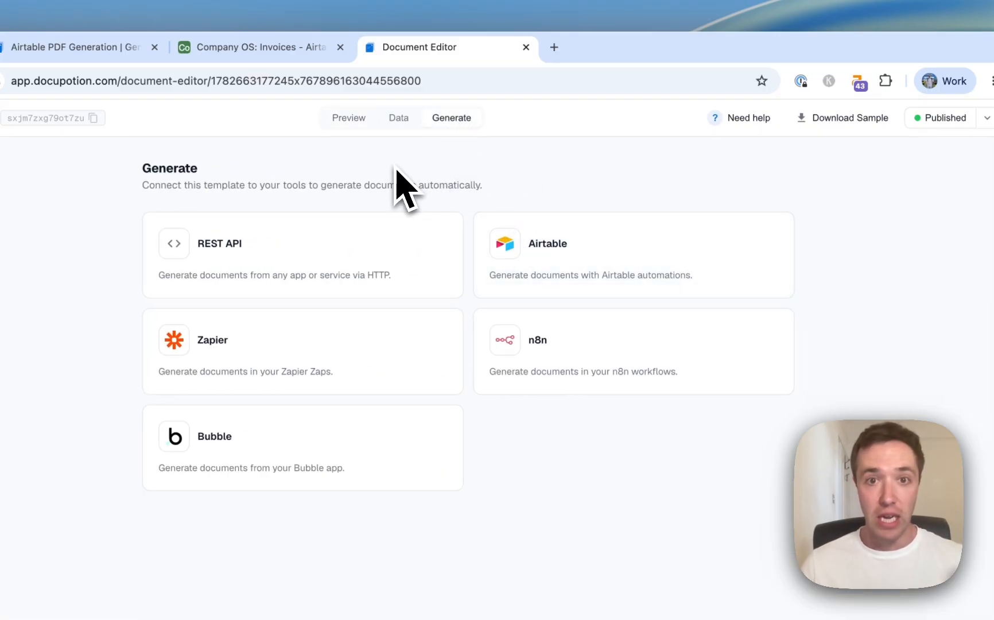
left_click(624, 260)
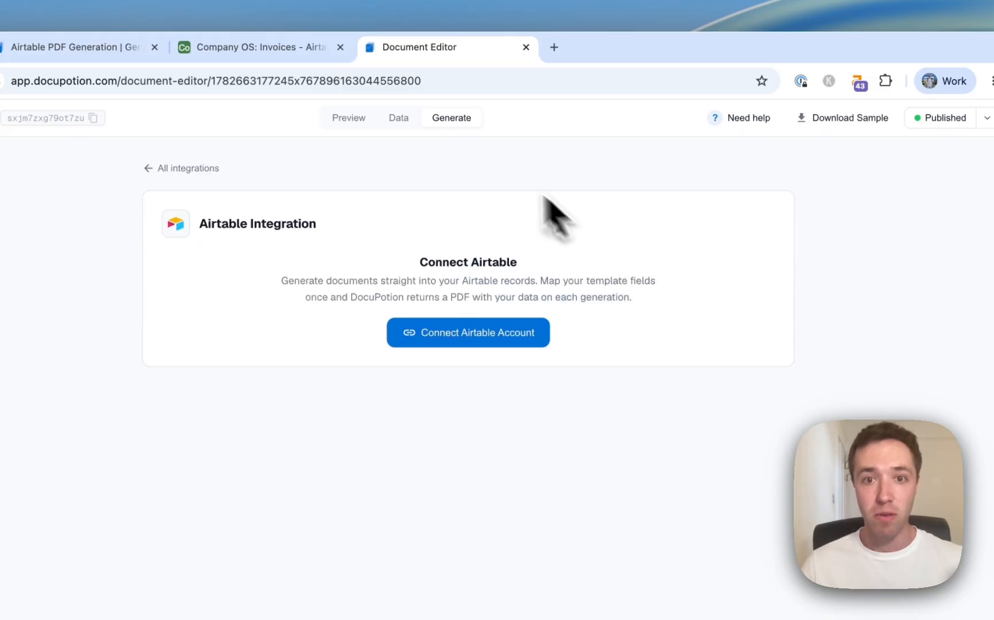
left_click(508, 340)
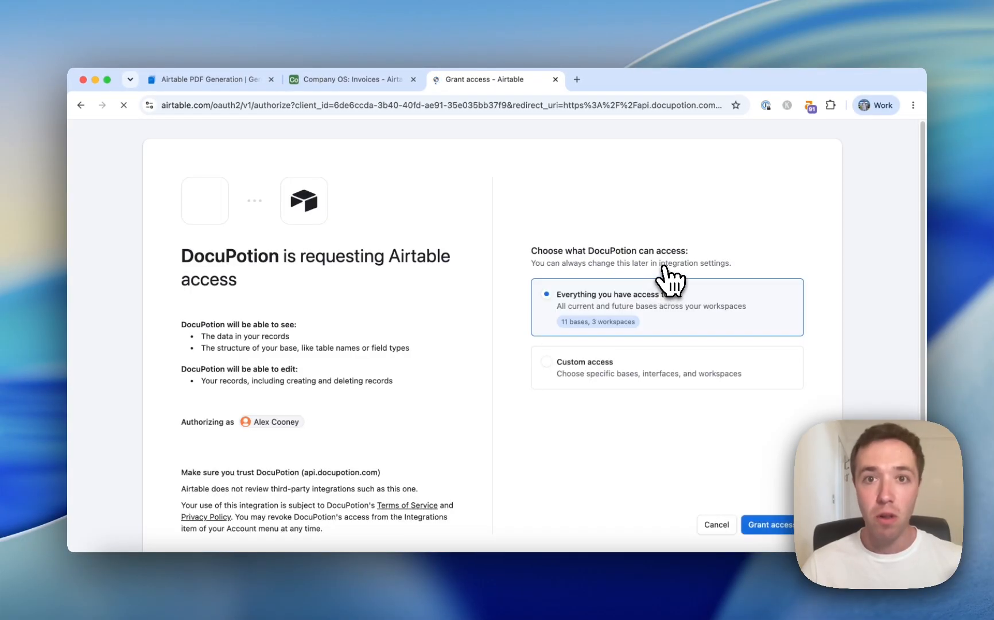
Step: Grant DocuPotion custom access to the Company OS base in Airtable, checking the base's name in its open Invoices table
scroll(468, 319, "down", 1)
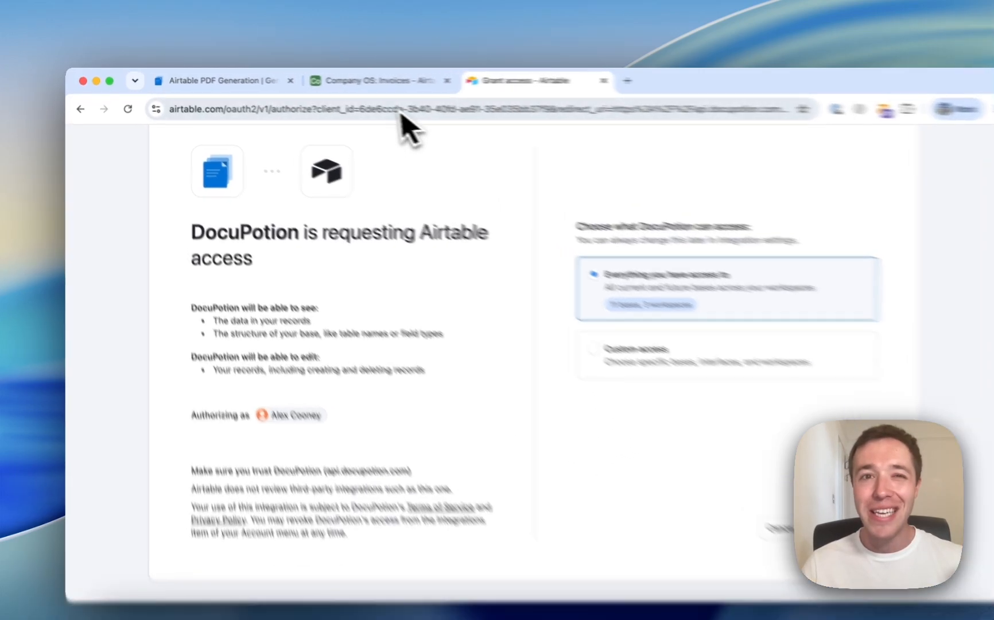
left_click(356, 80)
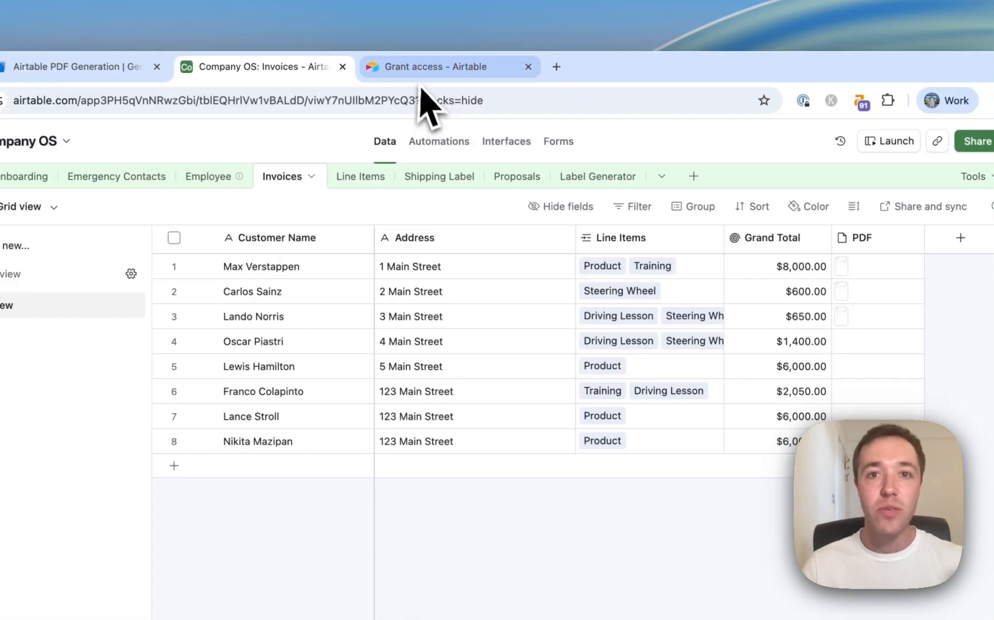
left_click(425, 72)
left_click(597, 284)
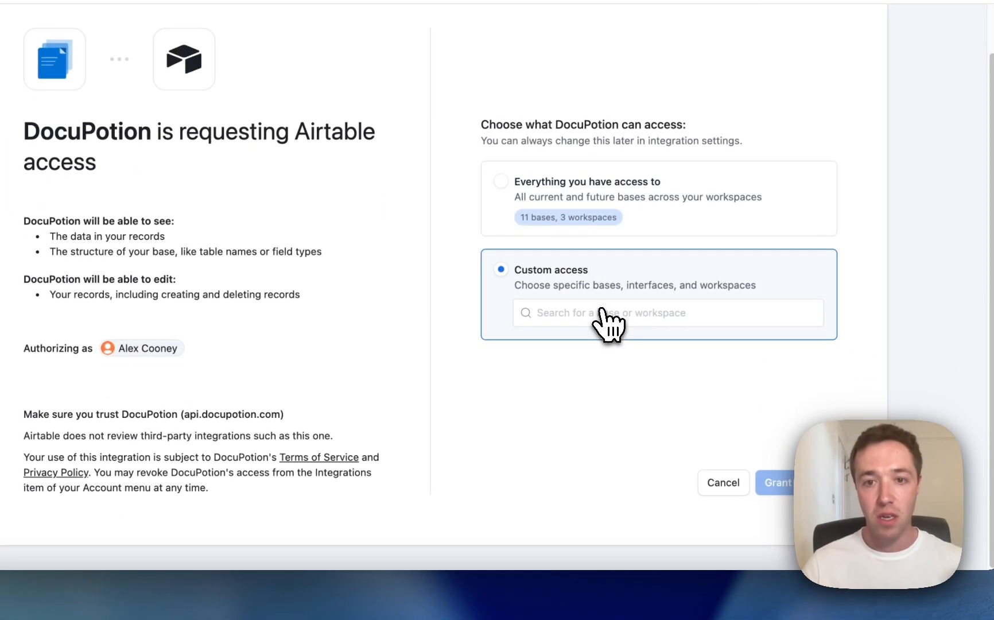
left_click(601, 312)
type("com")
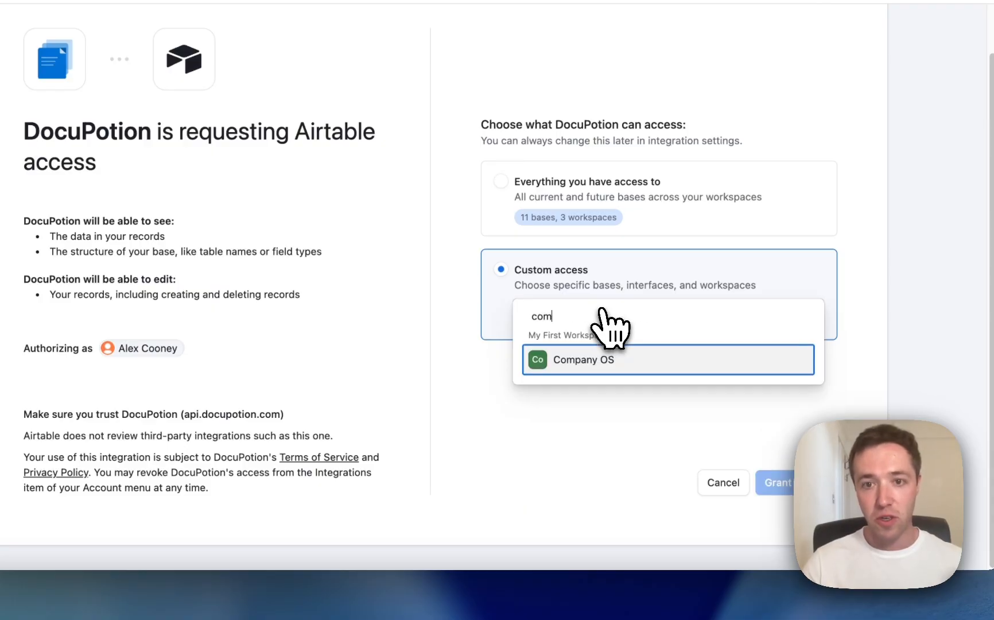
left_click(625, 368)
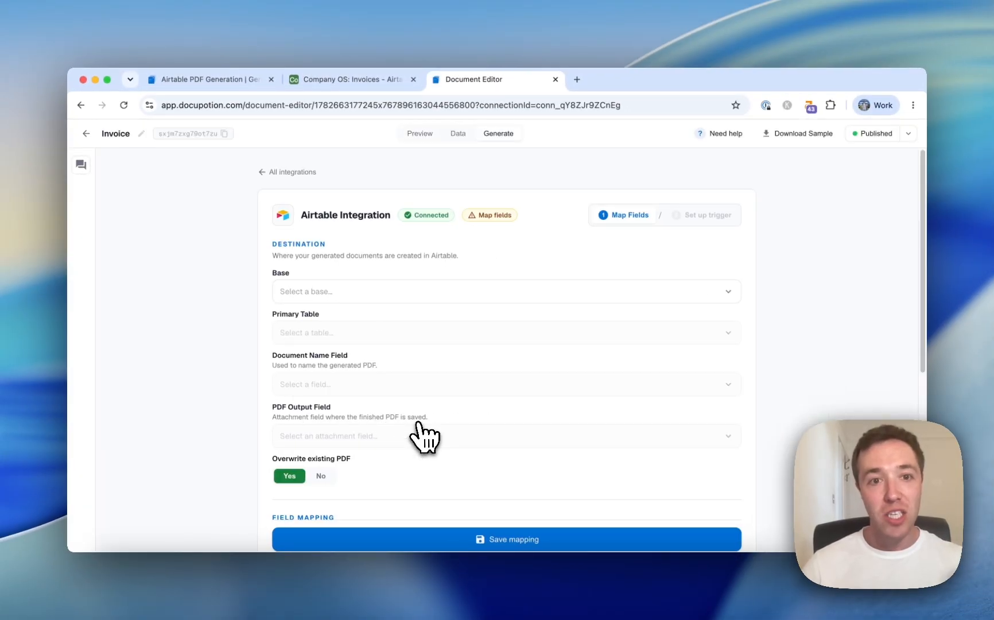
Step: Set the integration's destination base to Company OS and its primary table to Invoices
scroll(386, 417, "down", 3)
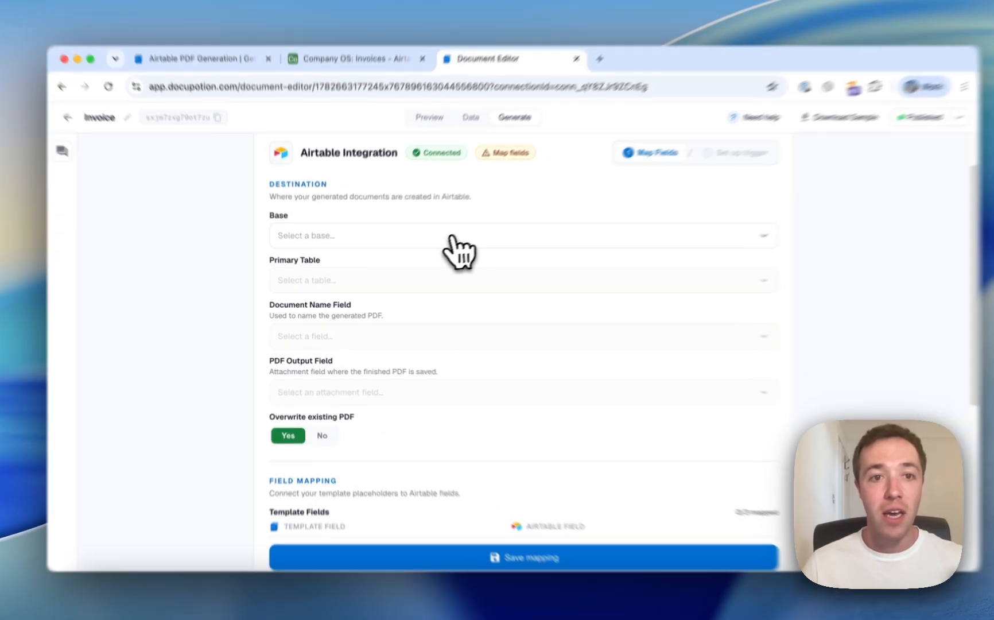
left_click(459, 243)
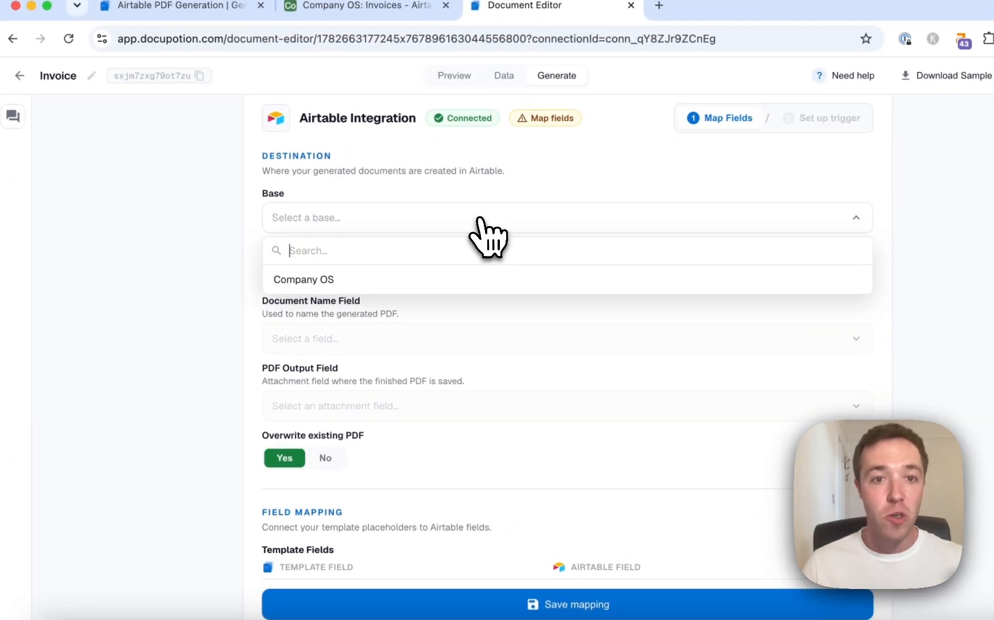
left_click(411, 282)
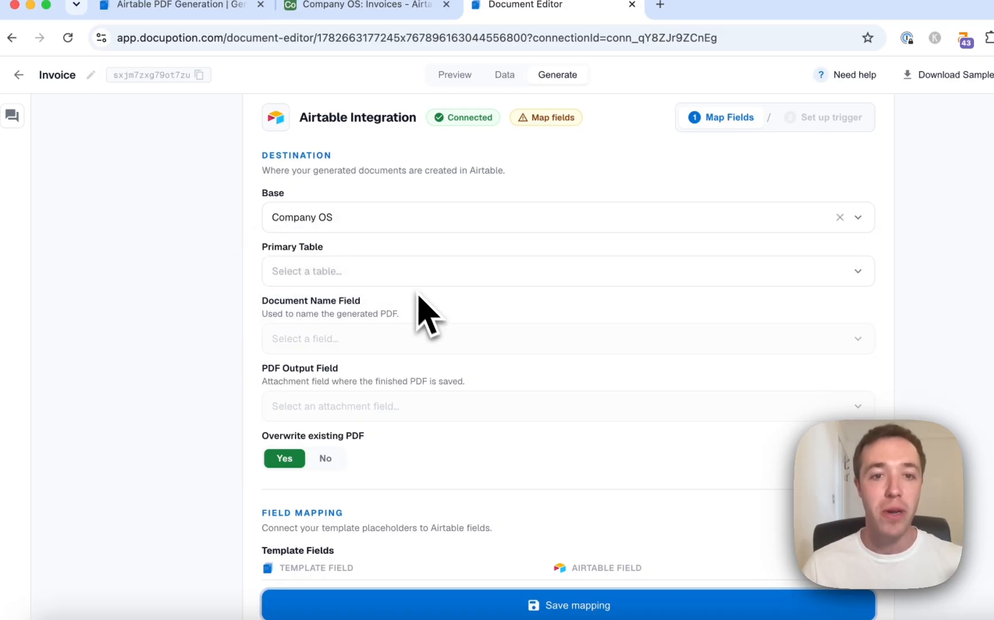
left_click(431, 276)
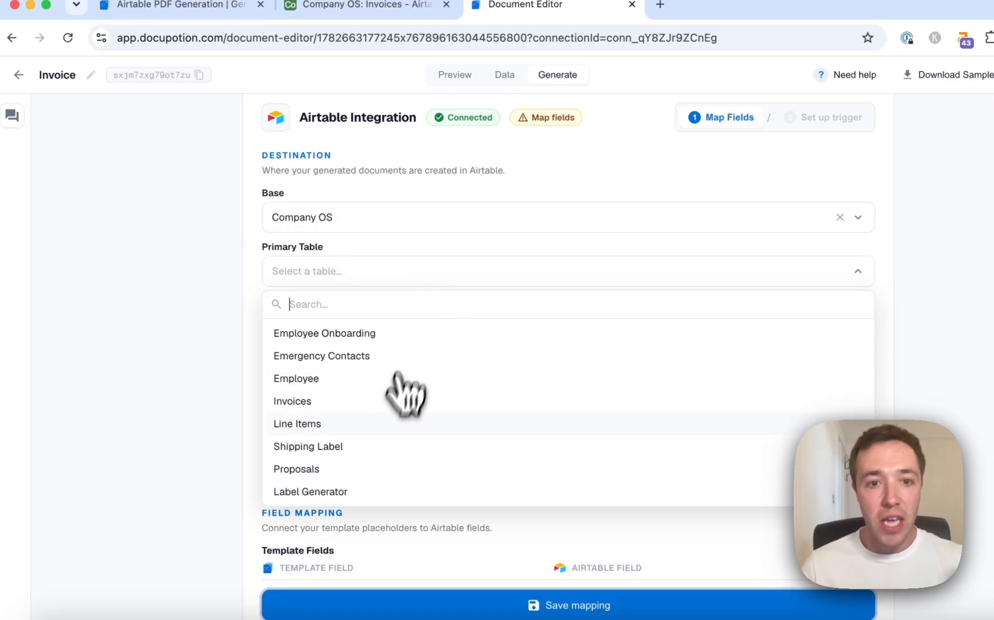
left_click(387, 408)
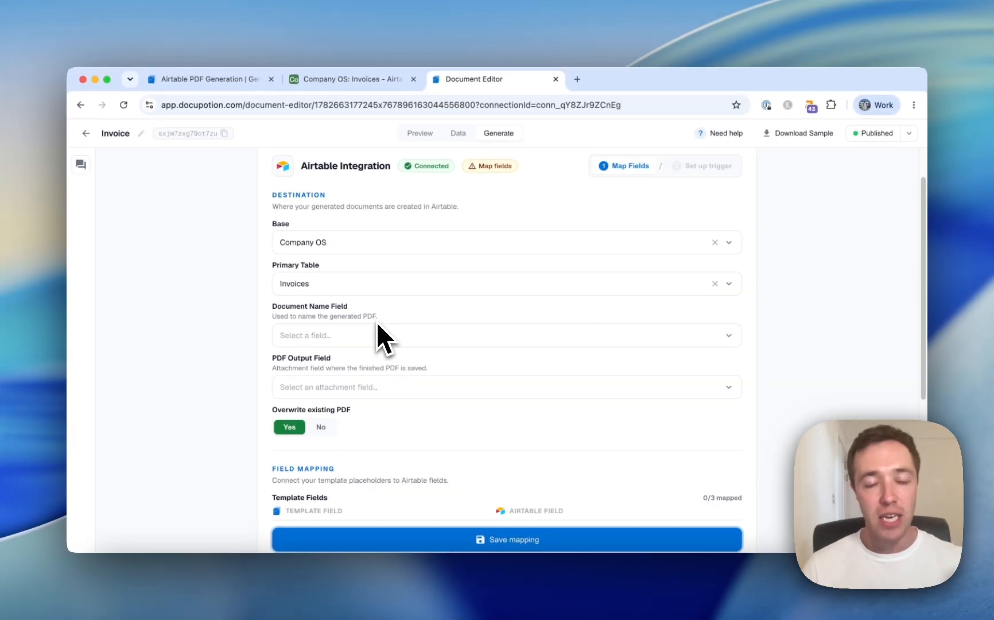
Step: Choose Customer Name as the field used to name the generated PDF
scroll(377, 323, "down", 1)
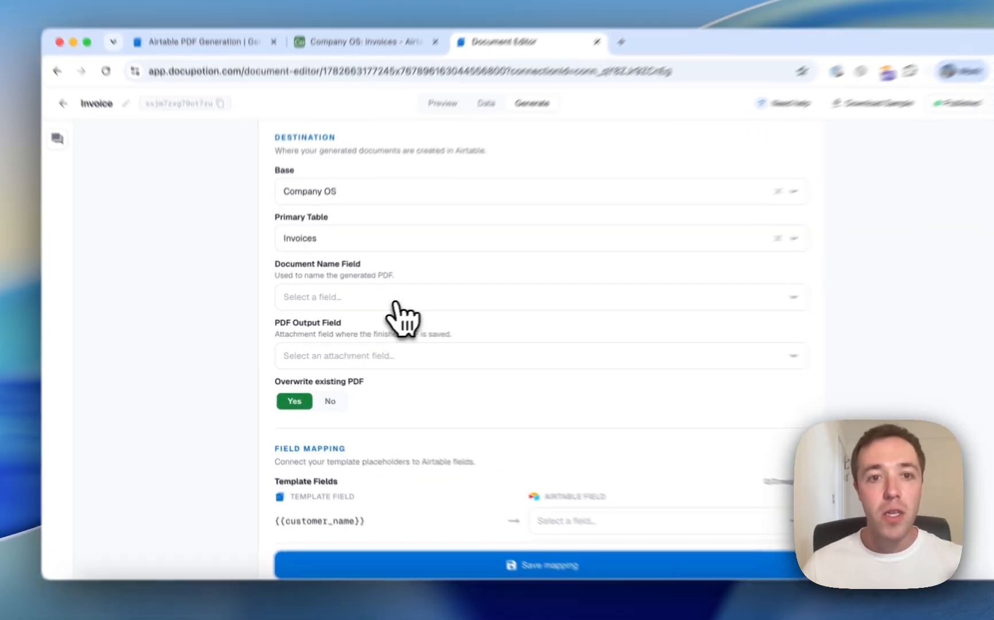
left_click(374, 313)
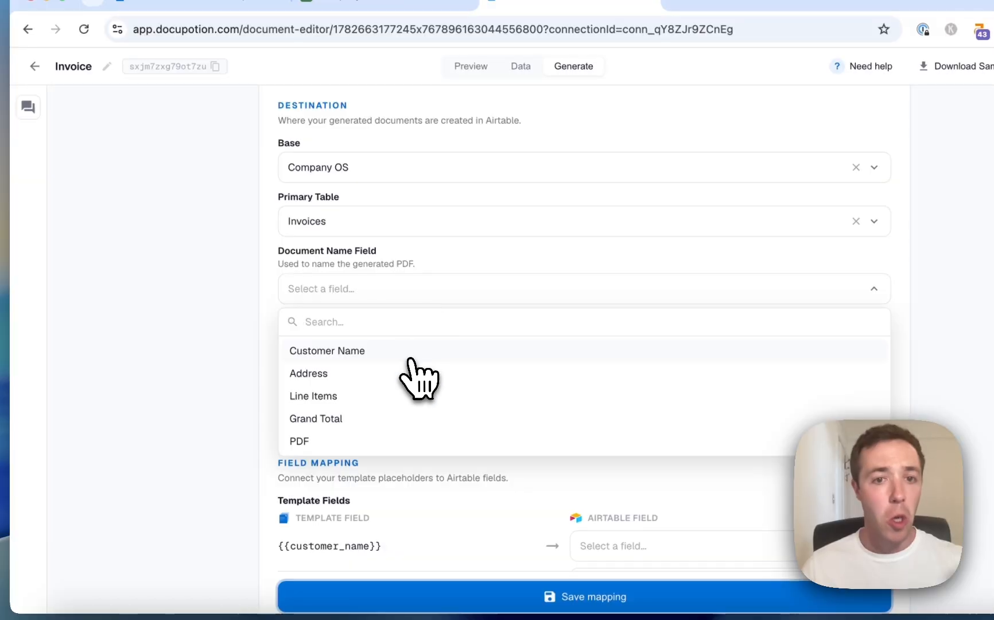
left_click(410, 360)
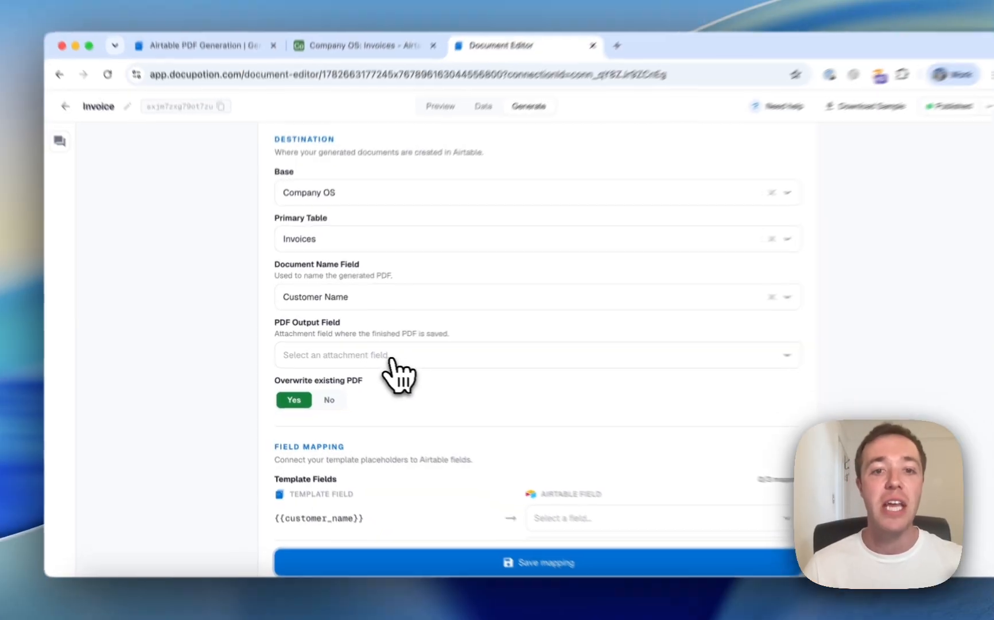
scroll(413, 365, "down", 1)
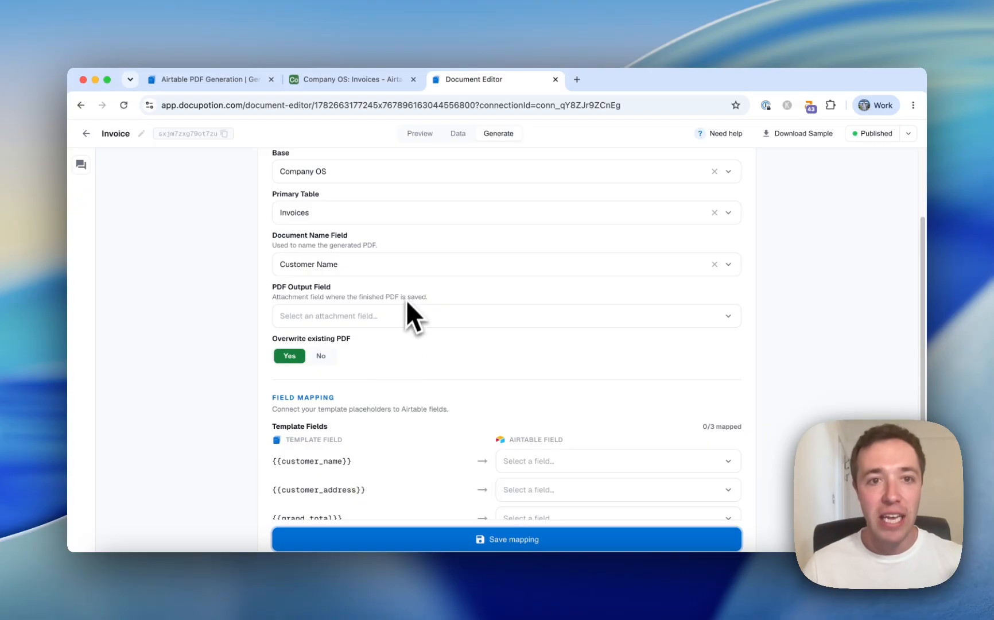
Step: Set the PDF output field to the PDF attachment field, consulting the Invoices table in Airtable
left_click(359, 79)
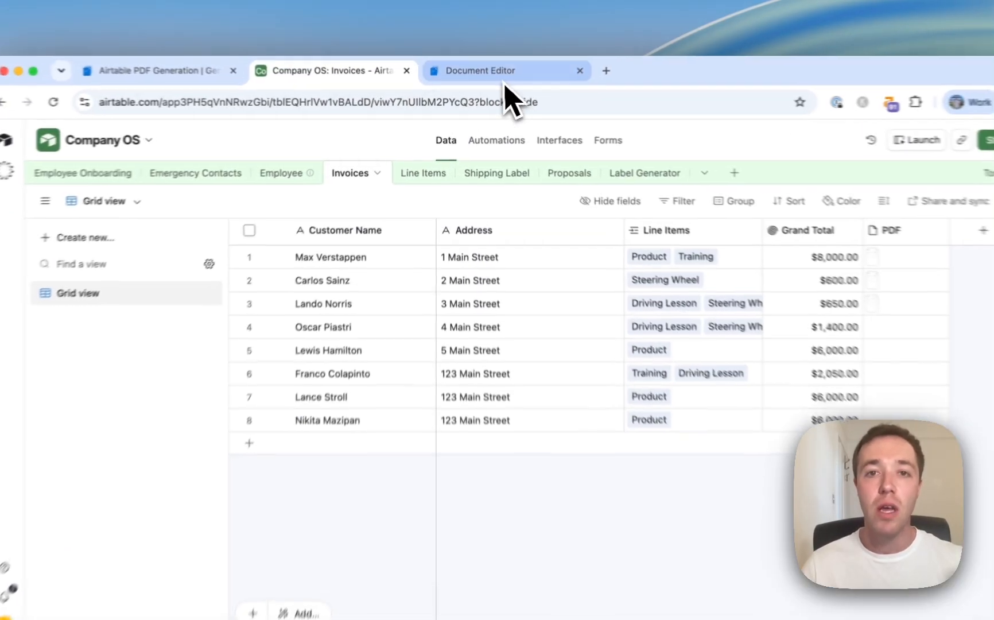
left_click(493, 79)
left_click(422, 317)
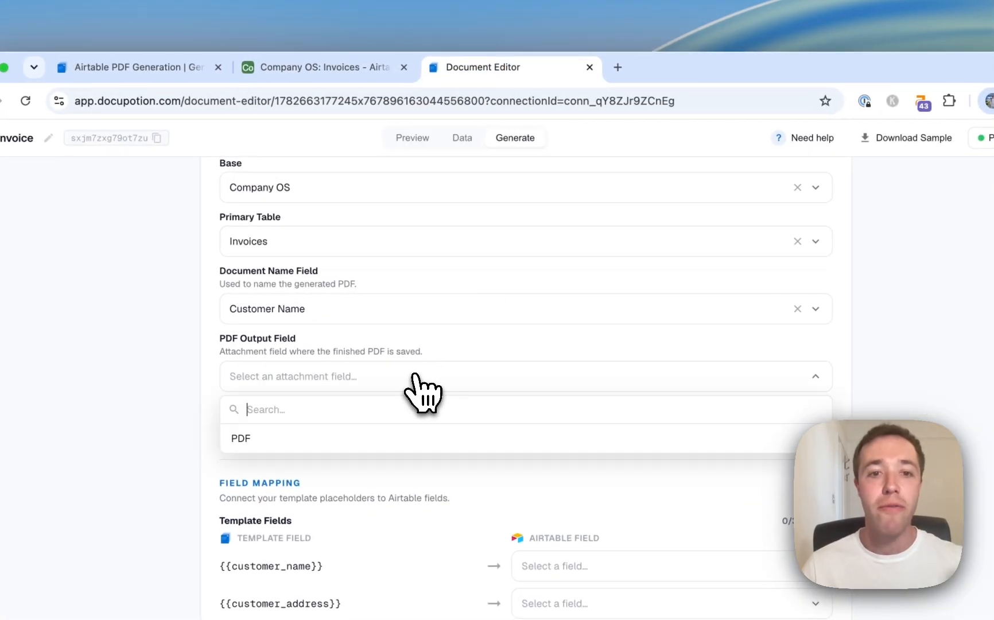
left_click(359, 442)
scroll(460, 449, "down", 3)
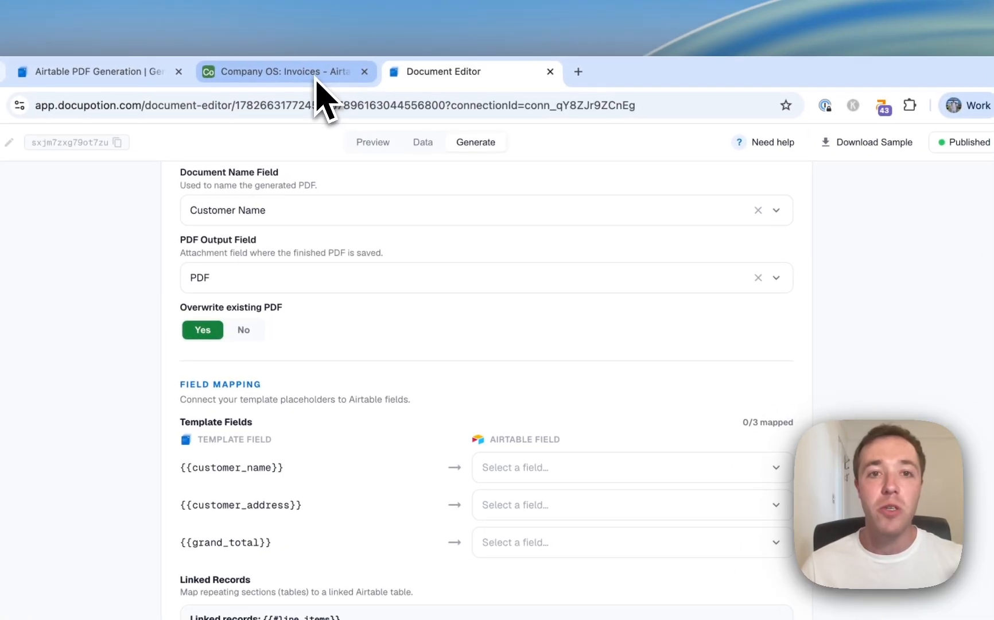
left_click(316, 71)
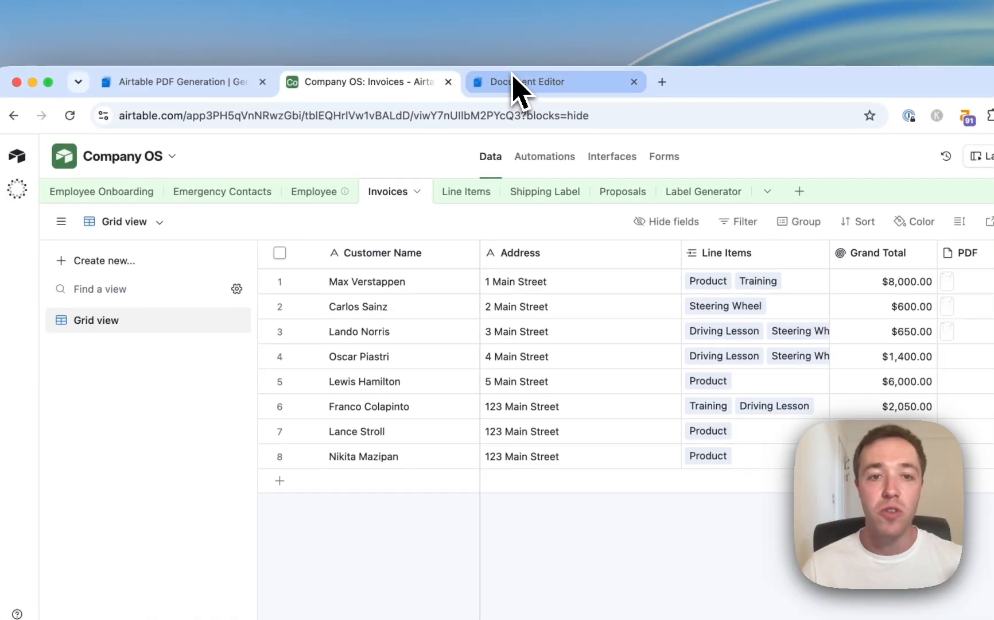
left_click(518, 87)
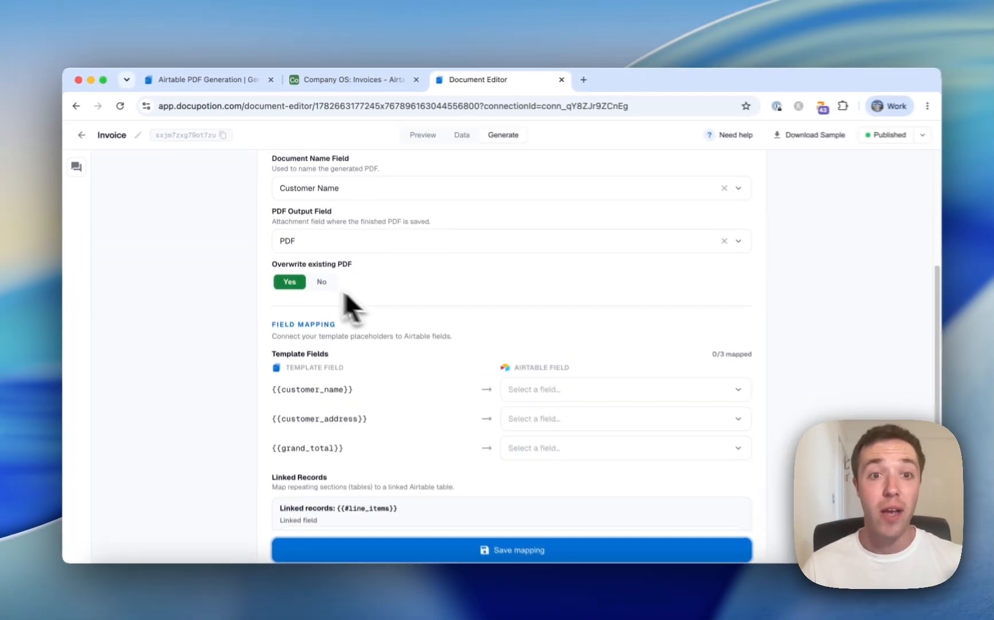
Step: Map the template placeholders customer_name, customer_address and grand_total to the Airtable fields Customer Name, Address and Grand Total
scroll(430, 300, "down", 3)
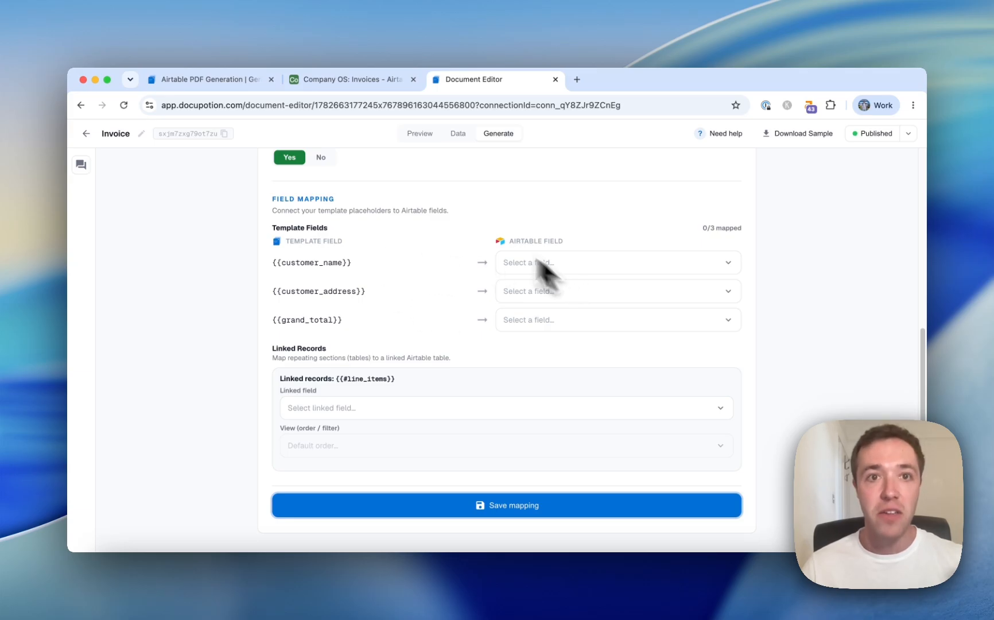
left_click(412, 133)
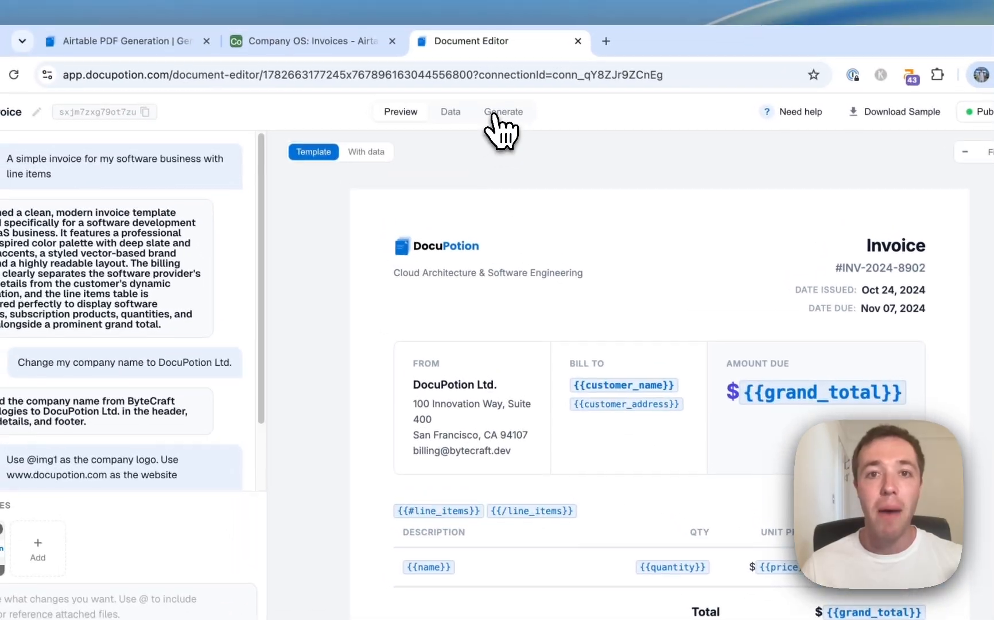
left_click(440, 30)
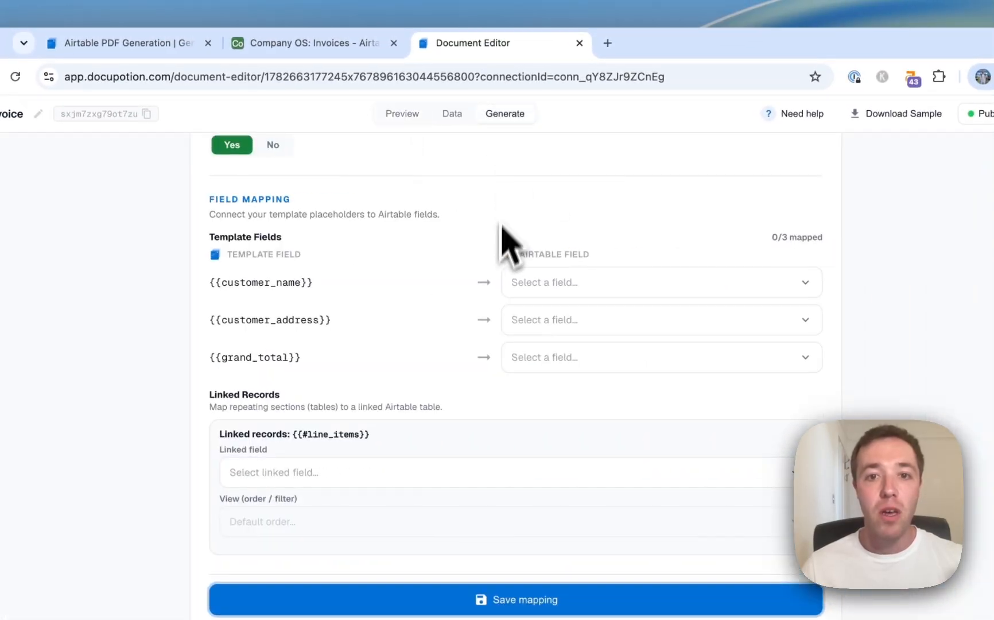
left_click(560, 293)
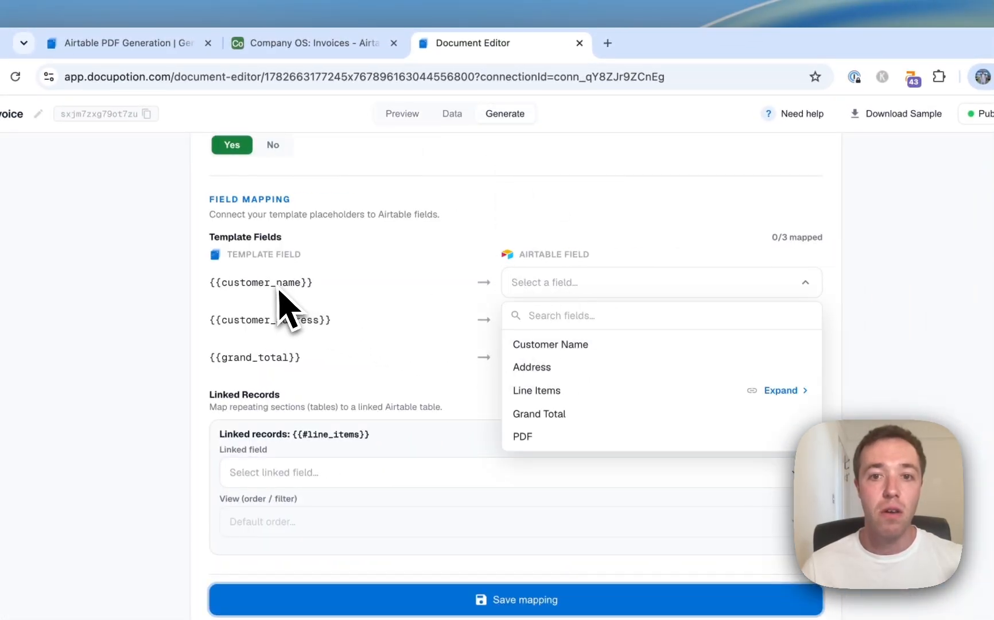
left_click(612, 346)
left_click(564, 328)
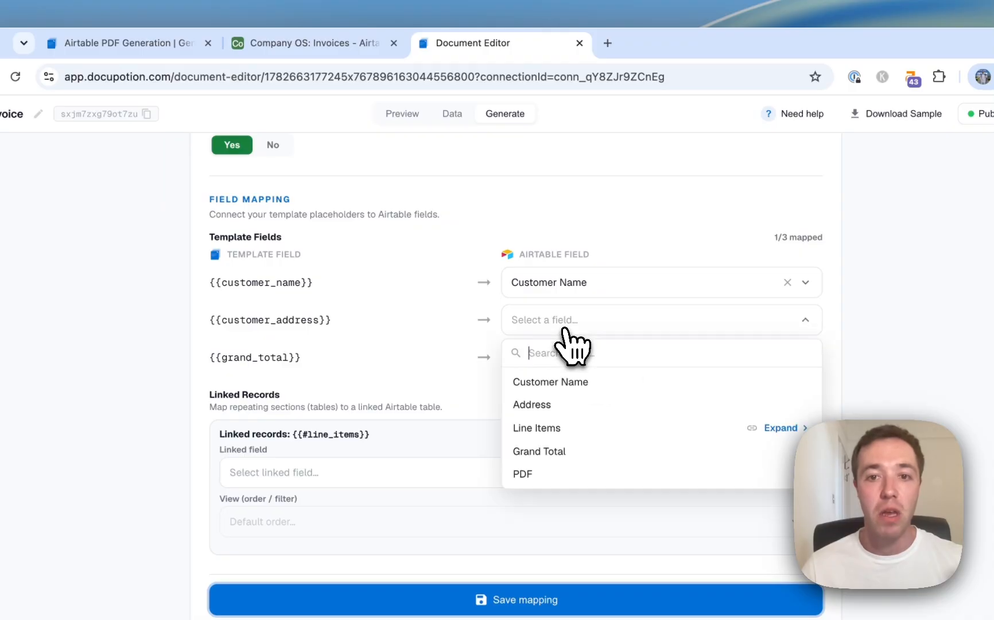
left_click(566, 329)
left_click(655, 329)
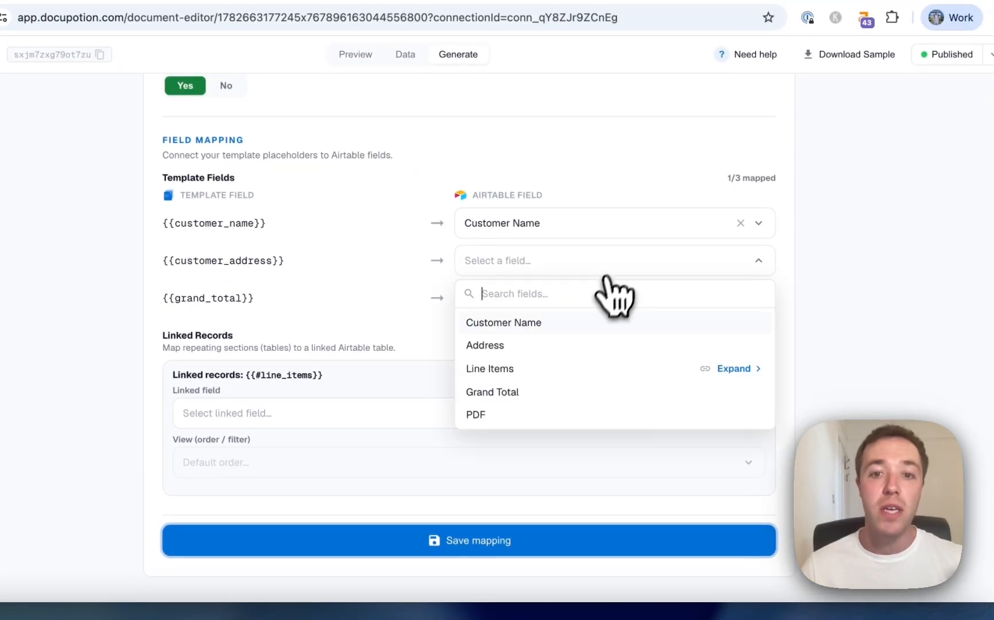
left_click(574, 347)
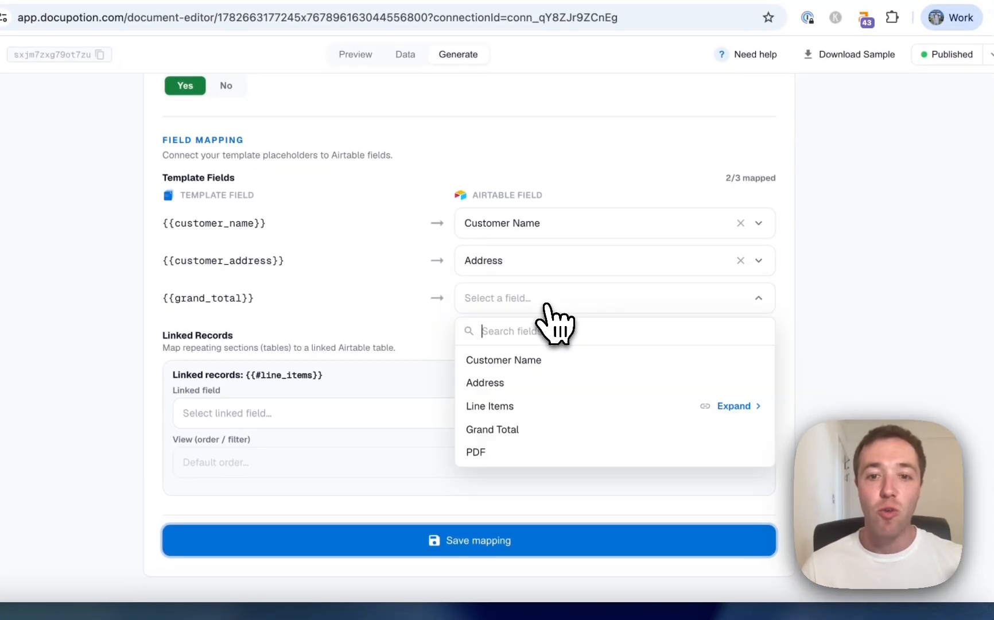
left_click(550, 430)
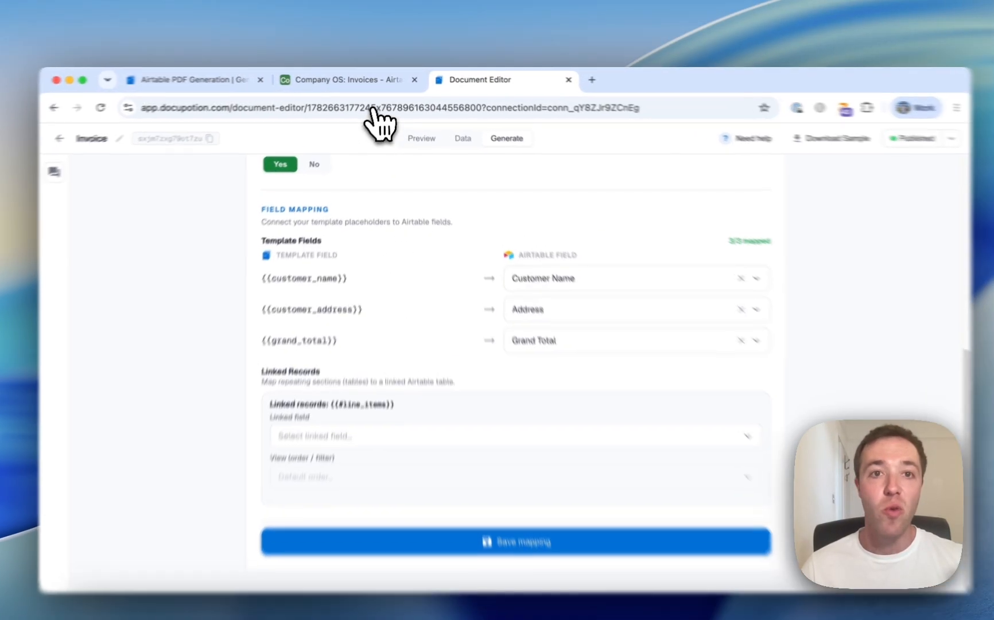
Step: Link the line_items section to the Line Items field with the Grid view order, checking the Line Items table in Airtable
left_click(348, 79)
left_click(434, 193)
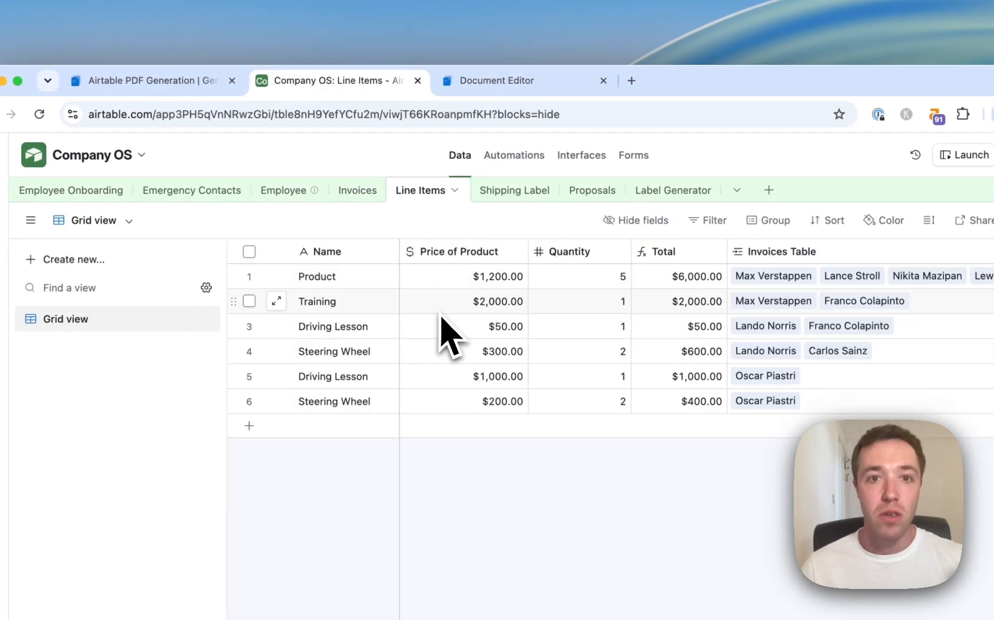
left_click(508, 81)
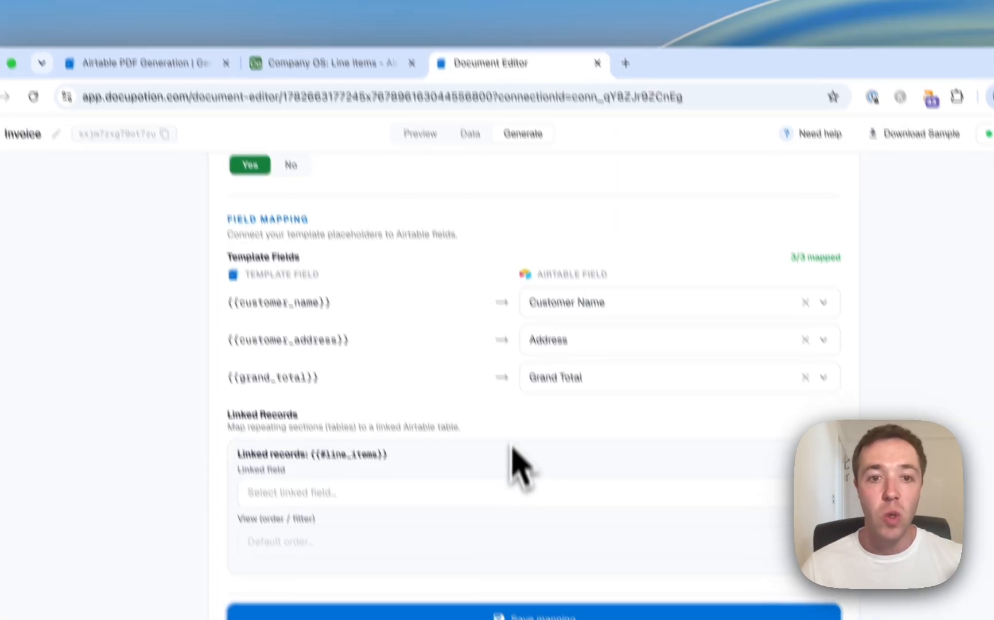
left_click(508, 492)
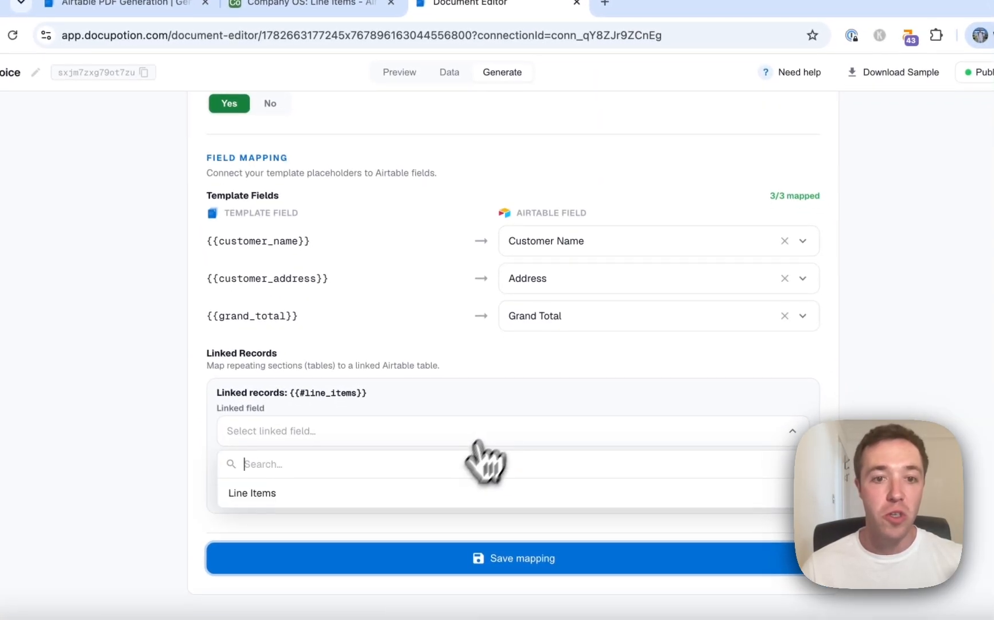
left_click(466, 553)
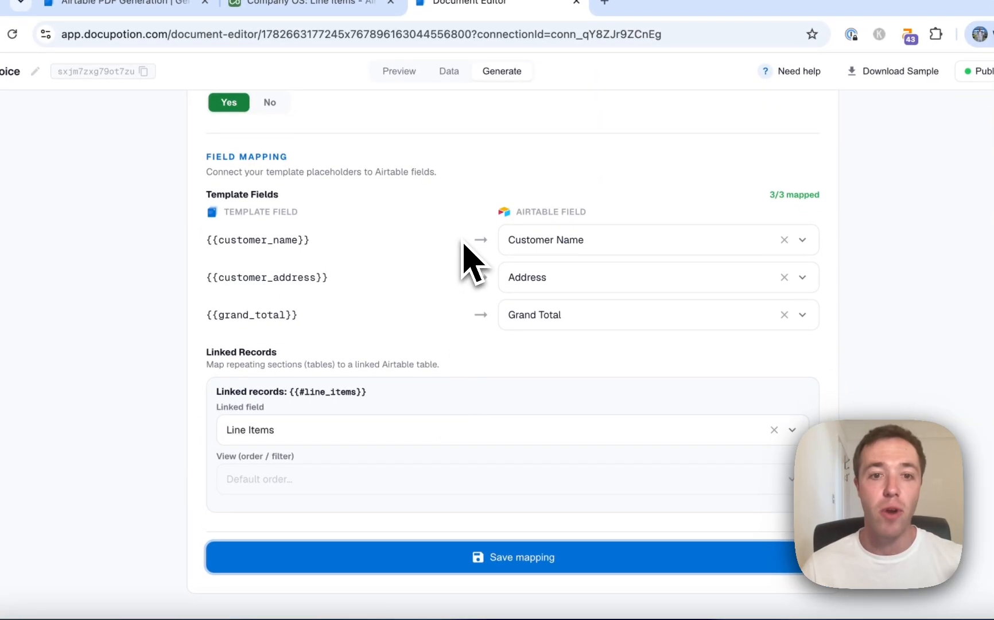
scroll(476, 276, "down", 3)
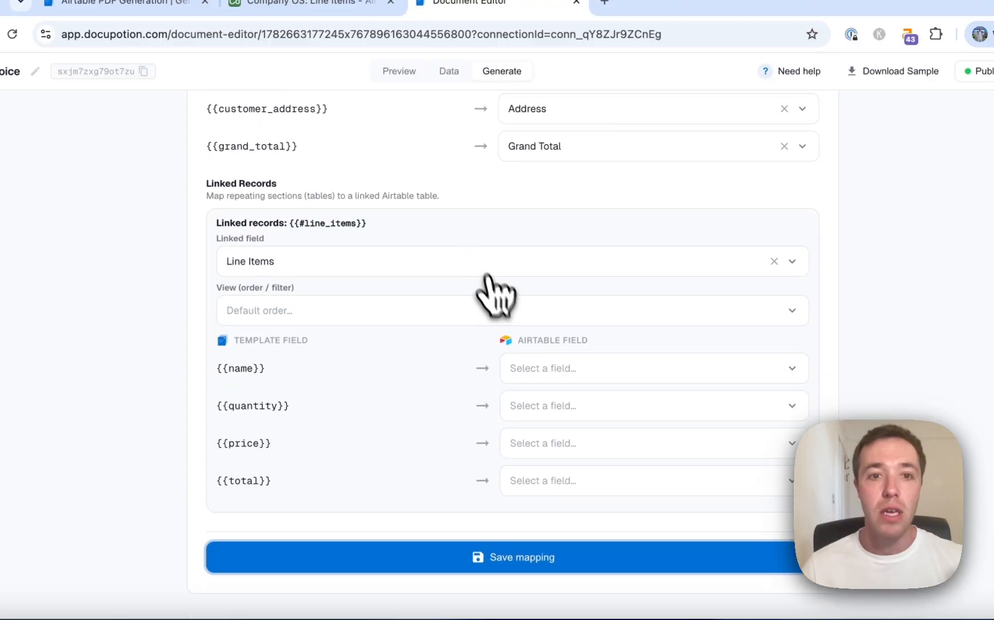
left_click(491, 310)
left_click(428, 371)
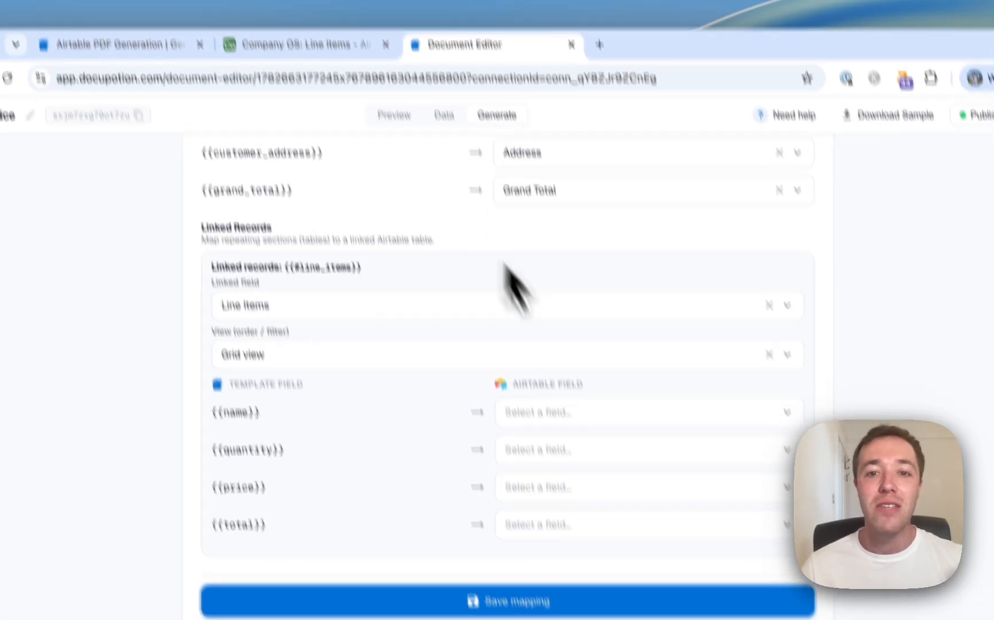
Step: Map the line item placeholders name, quantity, price and total to Name, Quantity, Price of Product and Total, and save the mapping
left_click(583, 364)
left_click(595, 430)
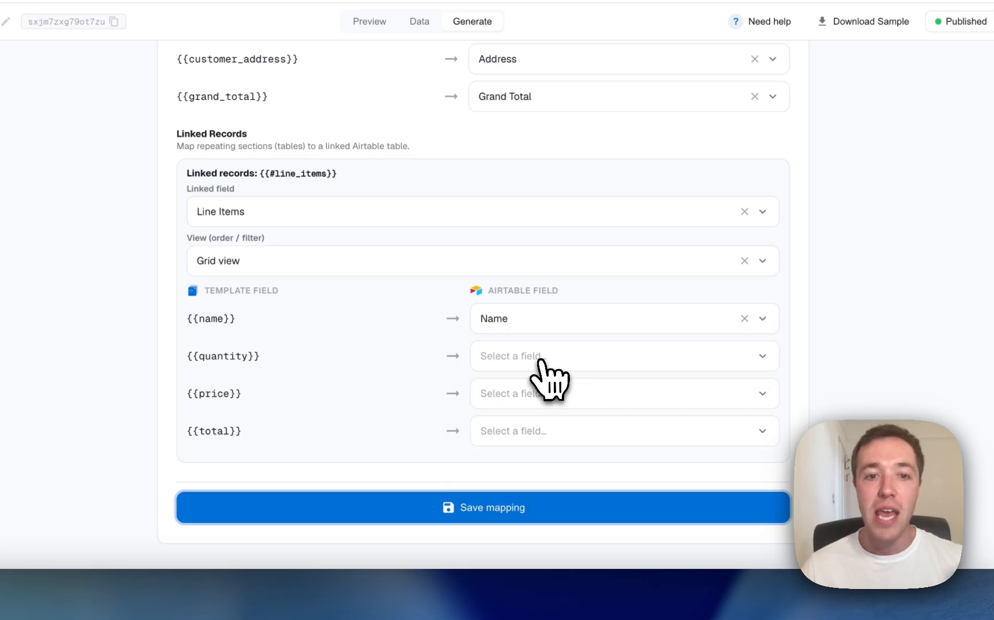
left_click(540, 360)
left_click(528, 464)
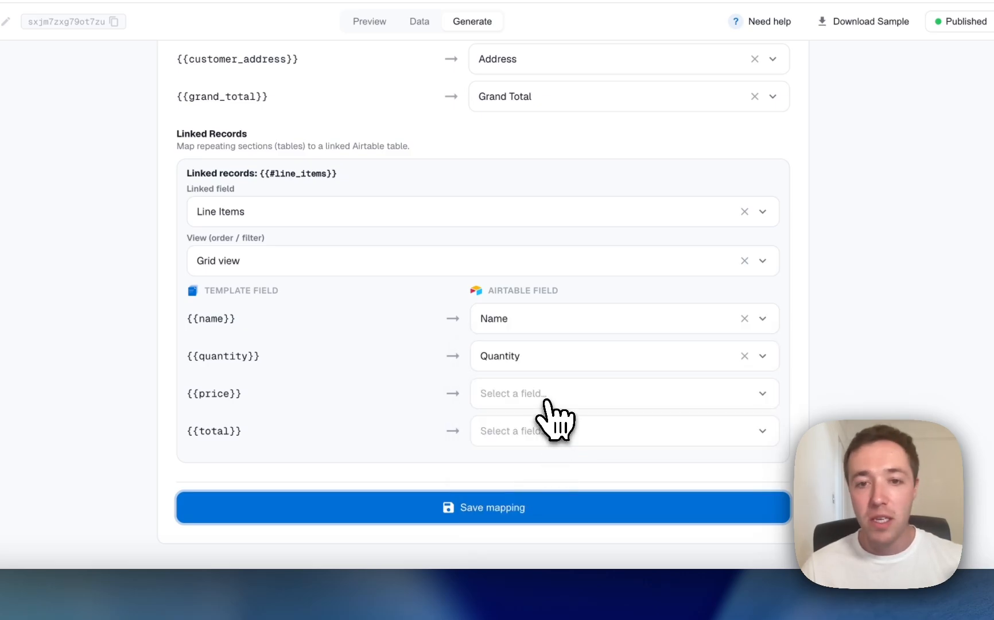
left_click(545, 400)
left_click(546, 477)
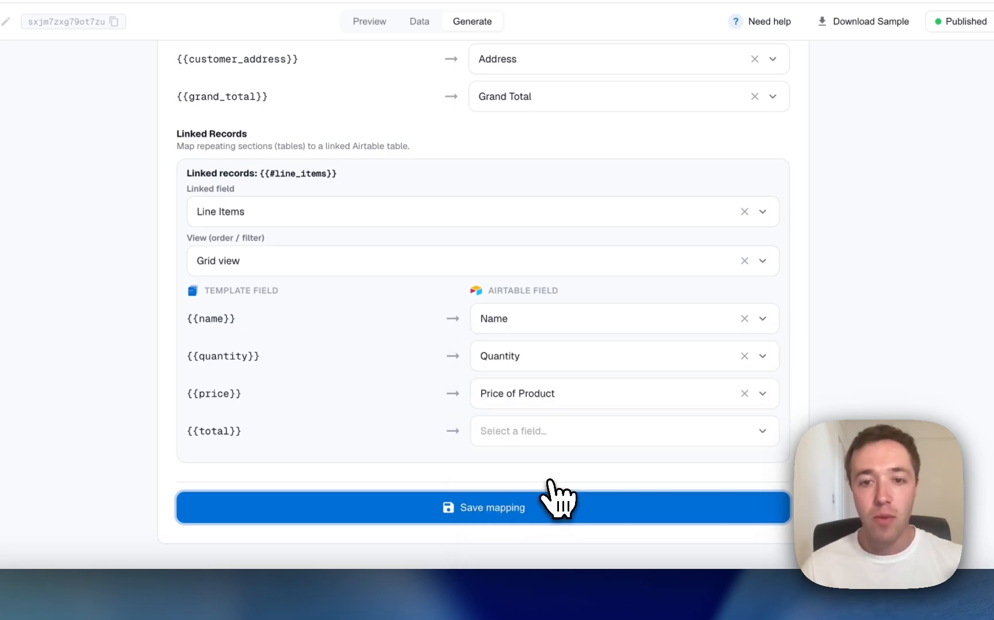
left_click(544, 434)
left_click(540, 533)
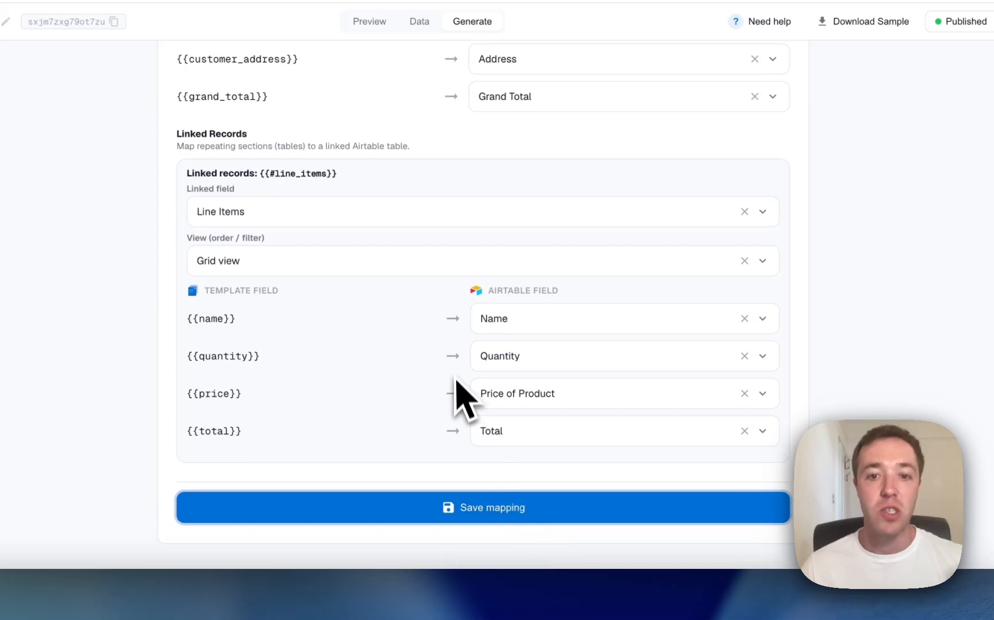
left_click(482, 498)
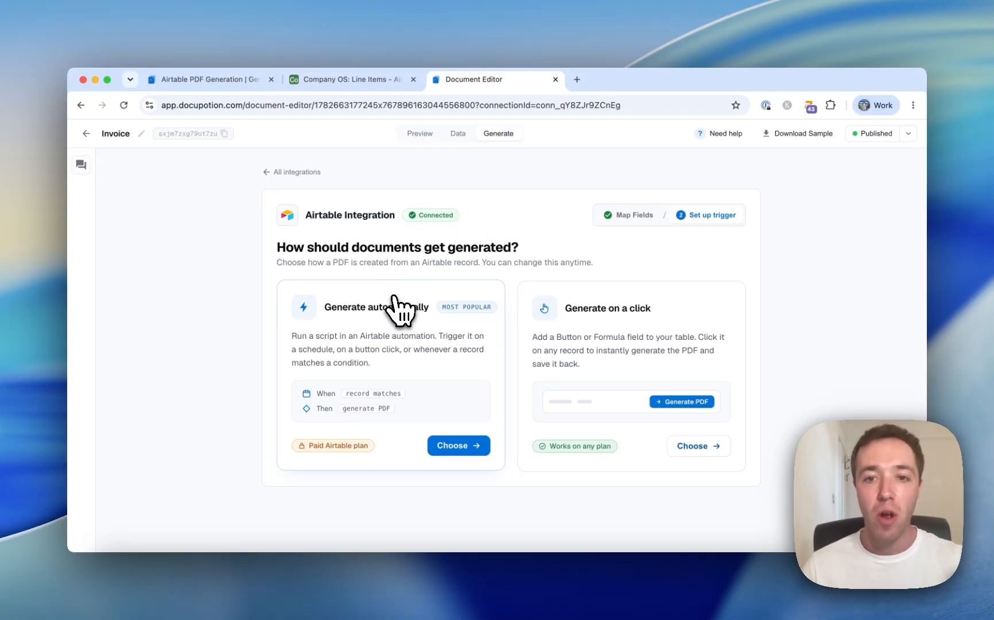
Step: Choose to generate documents on a click and copy the provided button formula
left_click(690, 315)
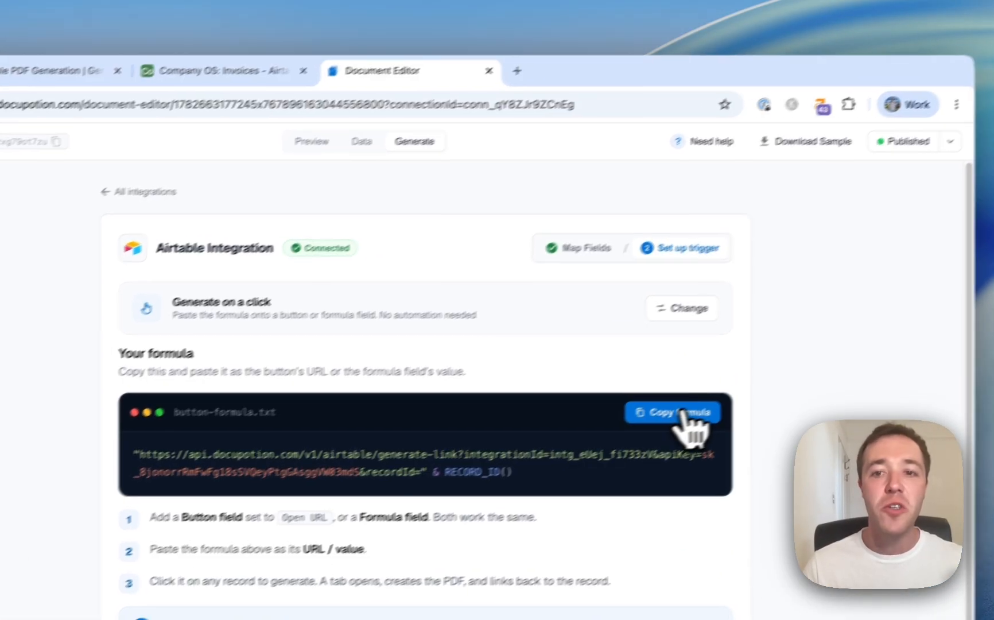
left_click(680, 414)
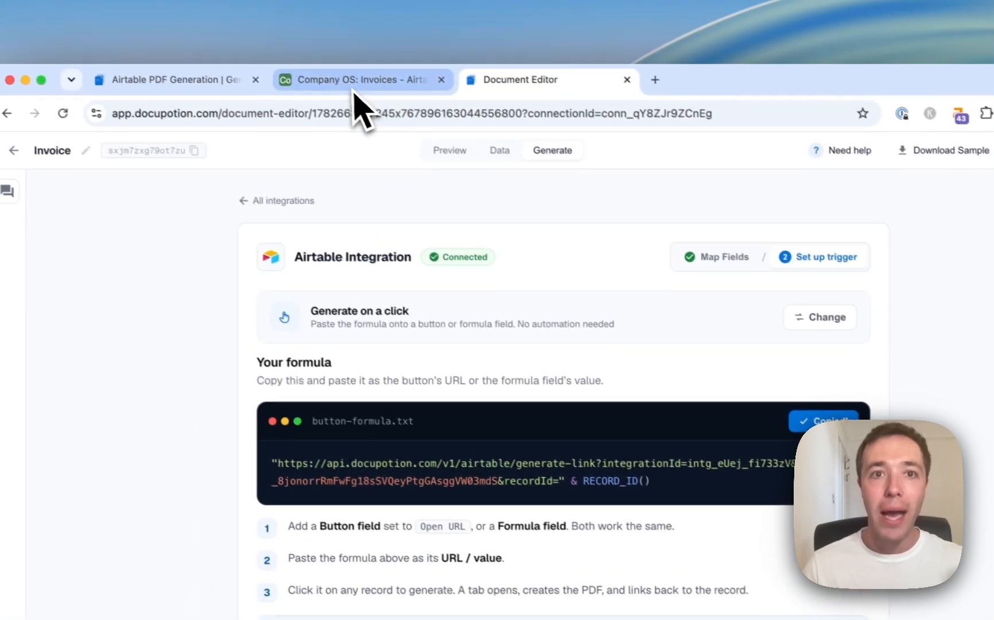
Step: Add a Button field named Generate Invoice to Airtable's Invoices table, pasting the copied formula containing the API key as its URL formula
left_click(270, 49)
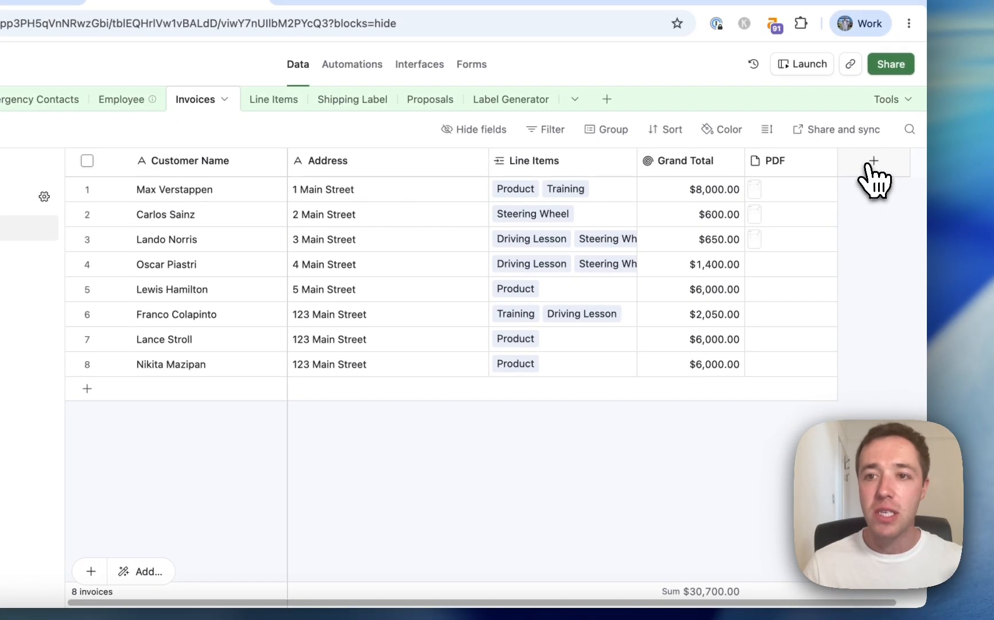
left_click(873, 162)
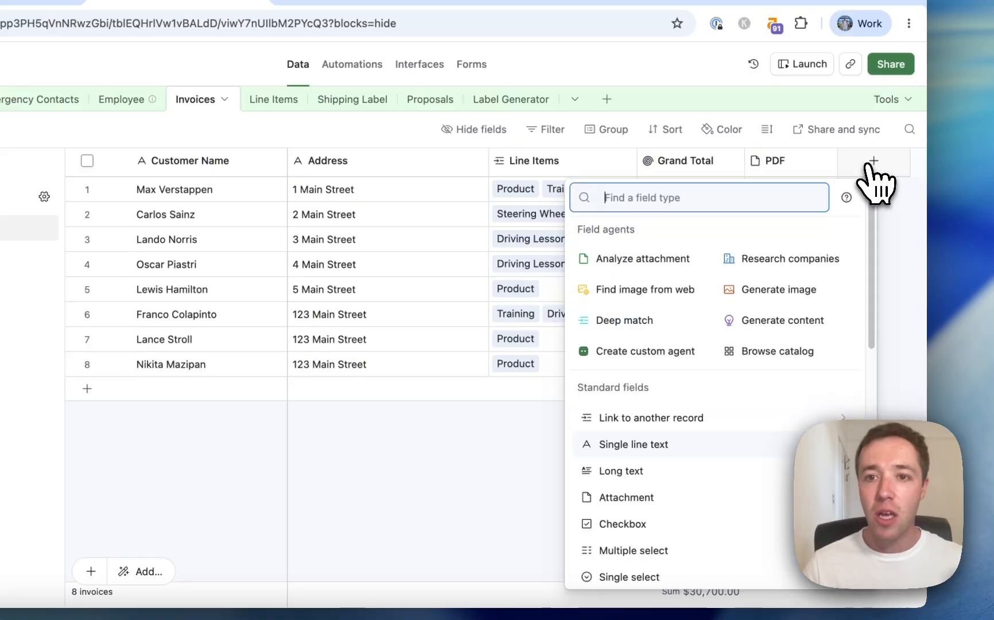
type("bu")
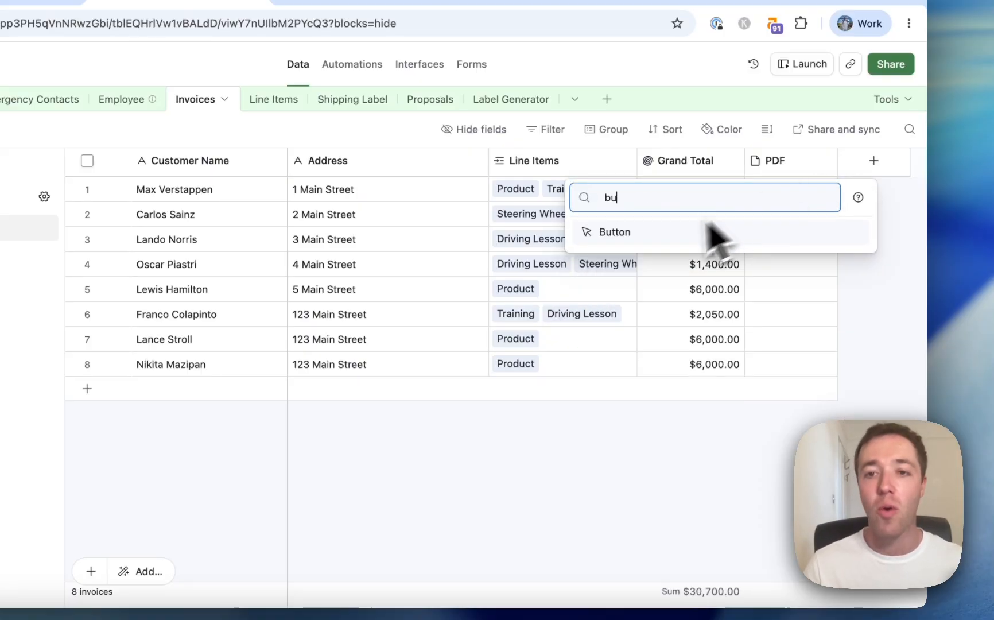
left_click(660, 235)
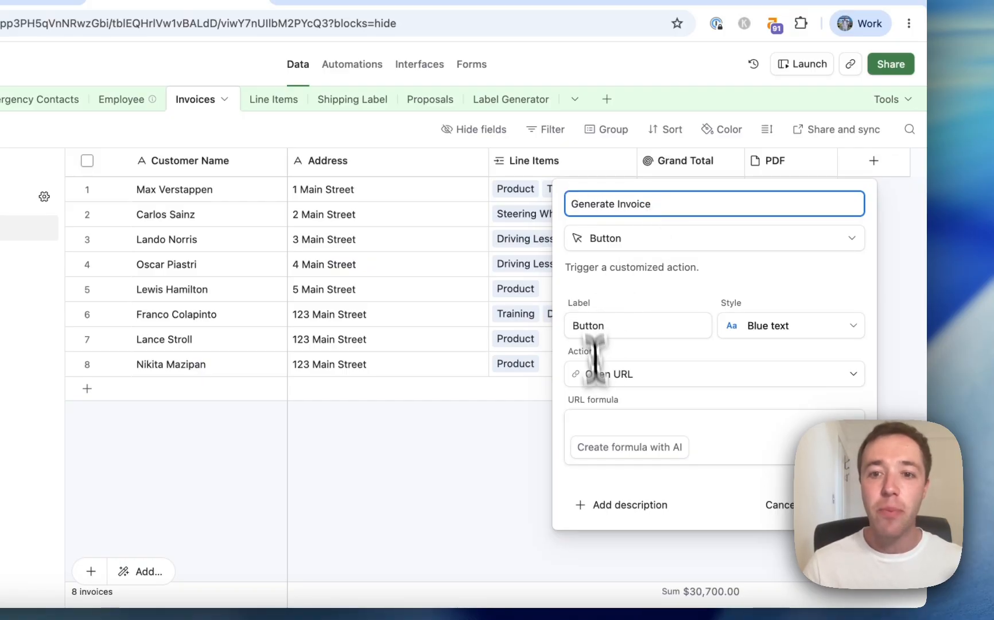
left_click(610, 425)
key("super+v")
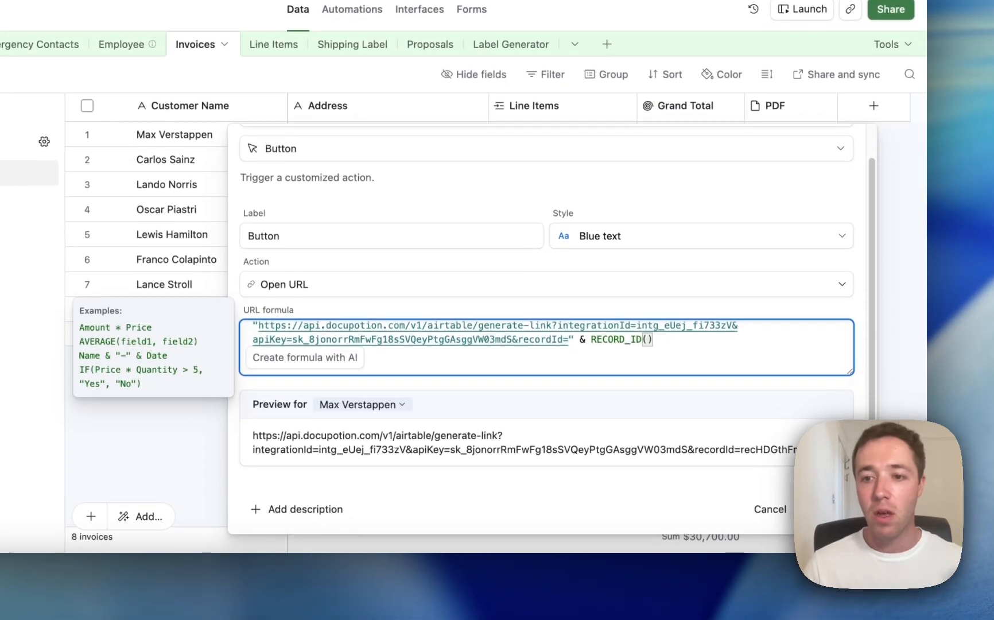
left_click(819, 509)
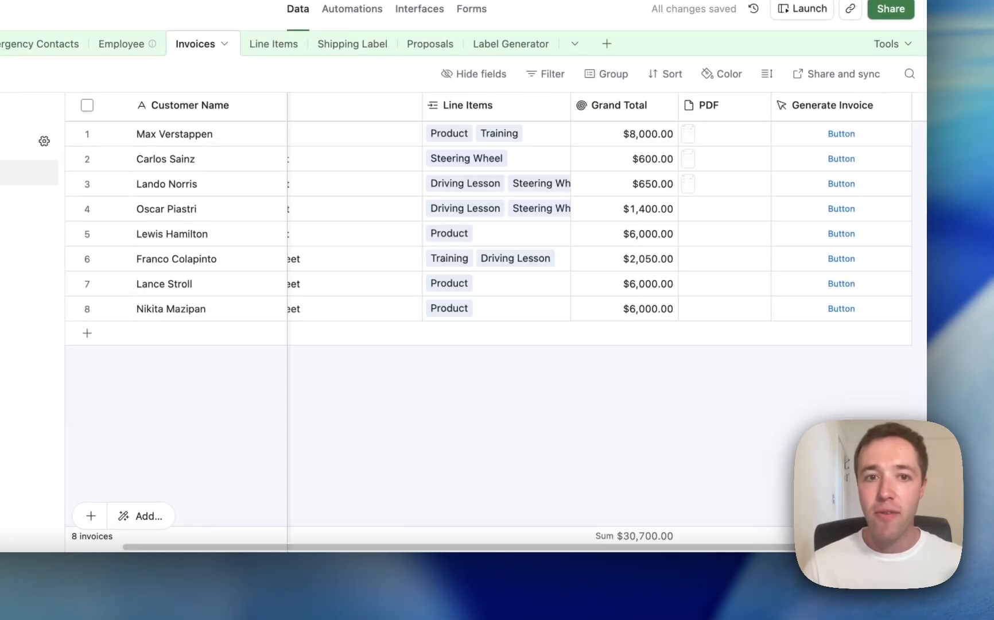
Step: Generate the invoice PDF for the fourth record in the Invoices table and view its line items and total
left_click(841, 209)
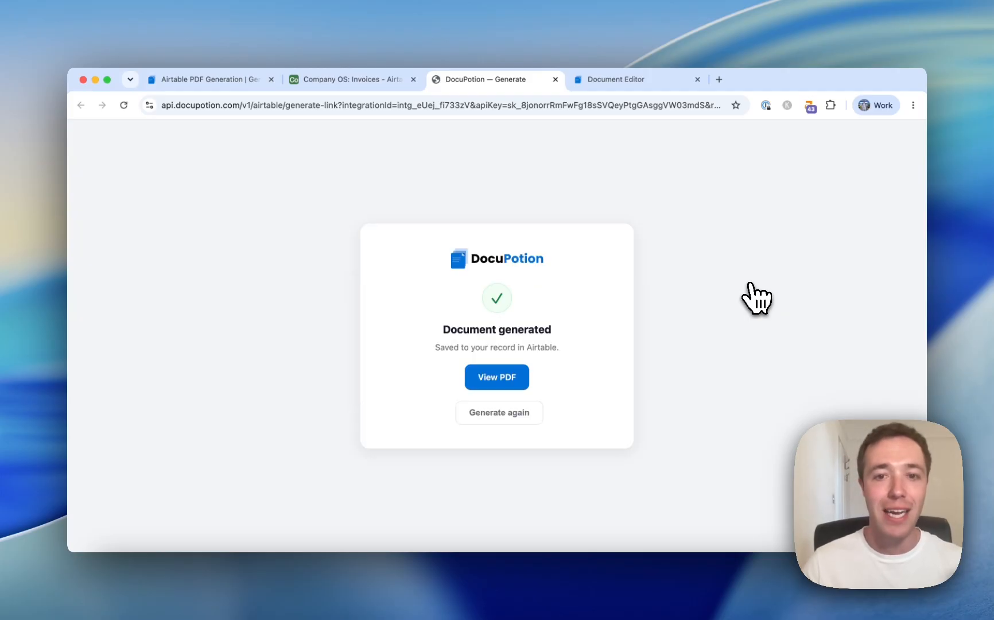
left_click(505, 376)
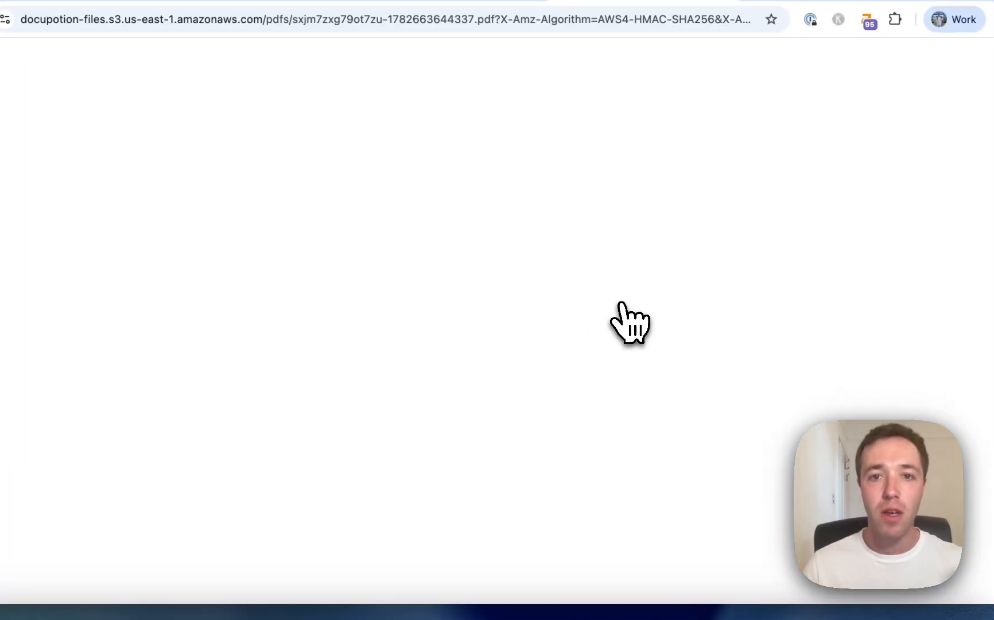
scroll(623, 310, "down", 5)
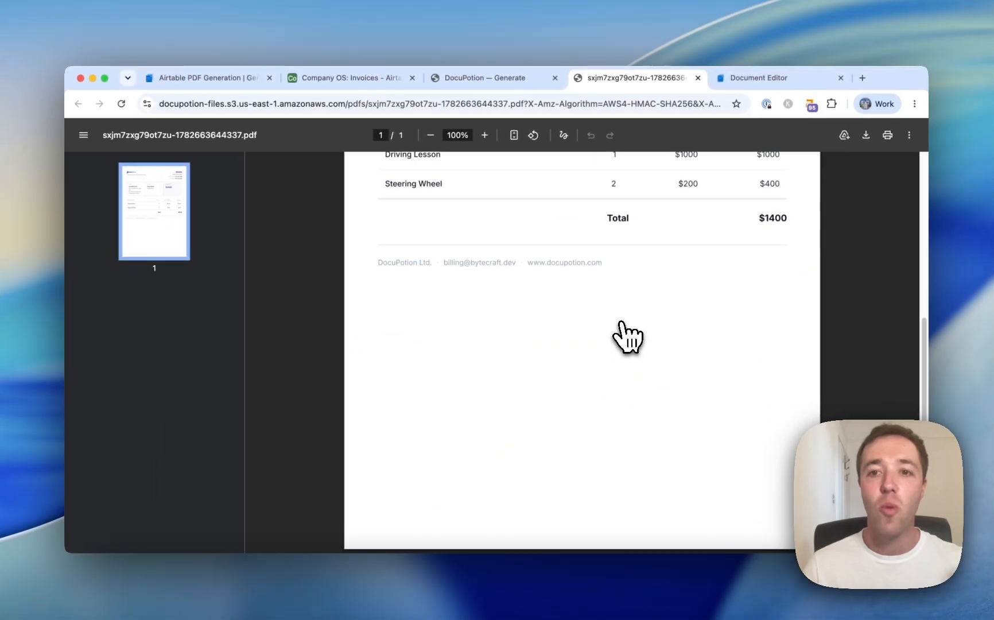
Step: Review the generated invoice PDF from the header and billing details through the line items and total
scroll(628, 339, "up", 5)
scroll(624, 339, "down", 2)
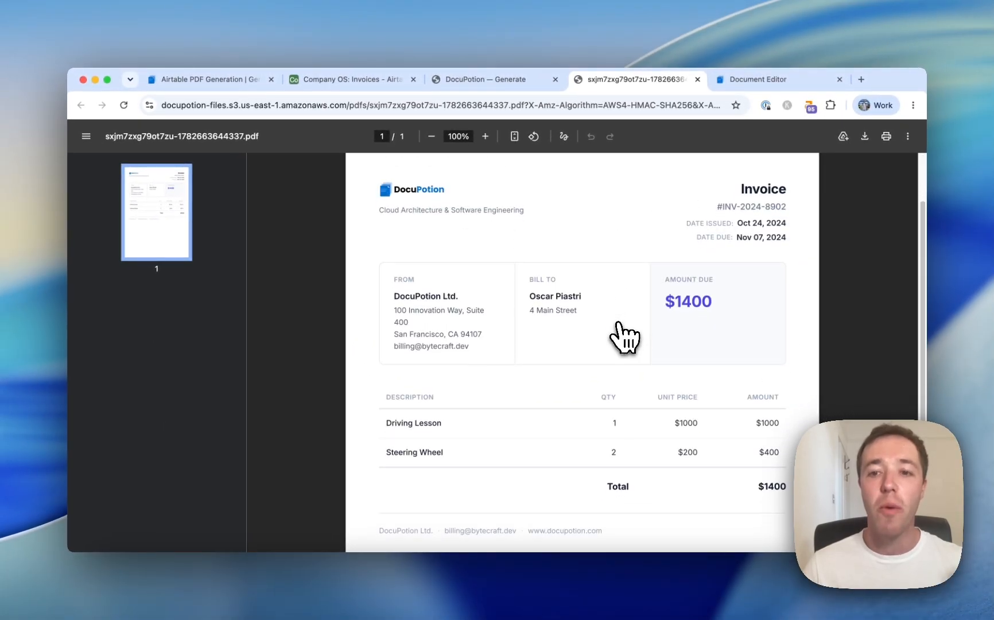
scroll(625, 338, "up", 2)
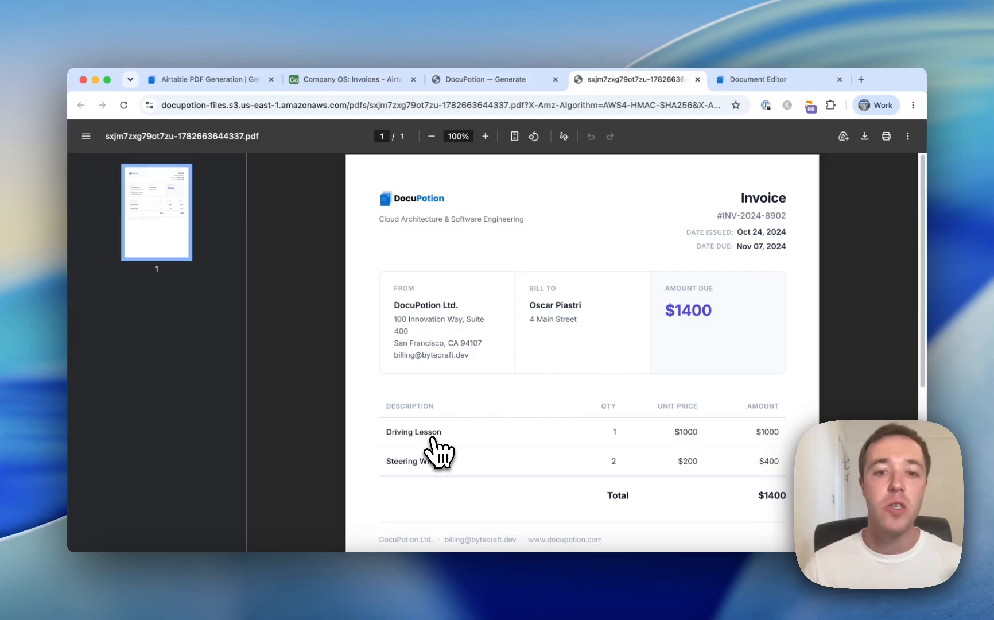
Step: In DocuPotion's document editor, change the Airtable trigger to Generate automatically and copy the automation script
left_click(391, 80)
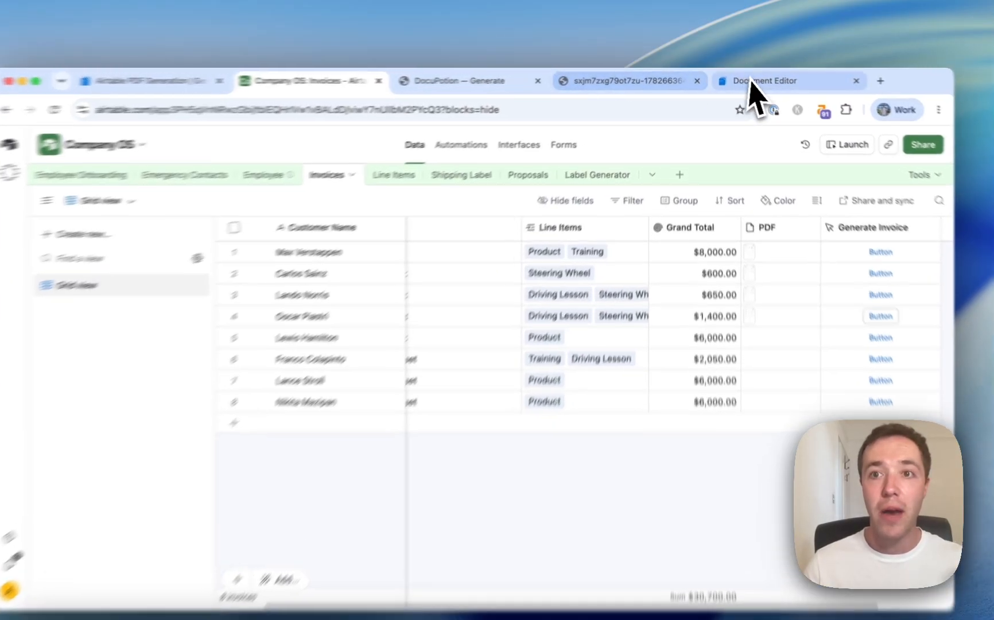
left_click(757, 80)
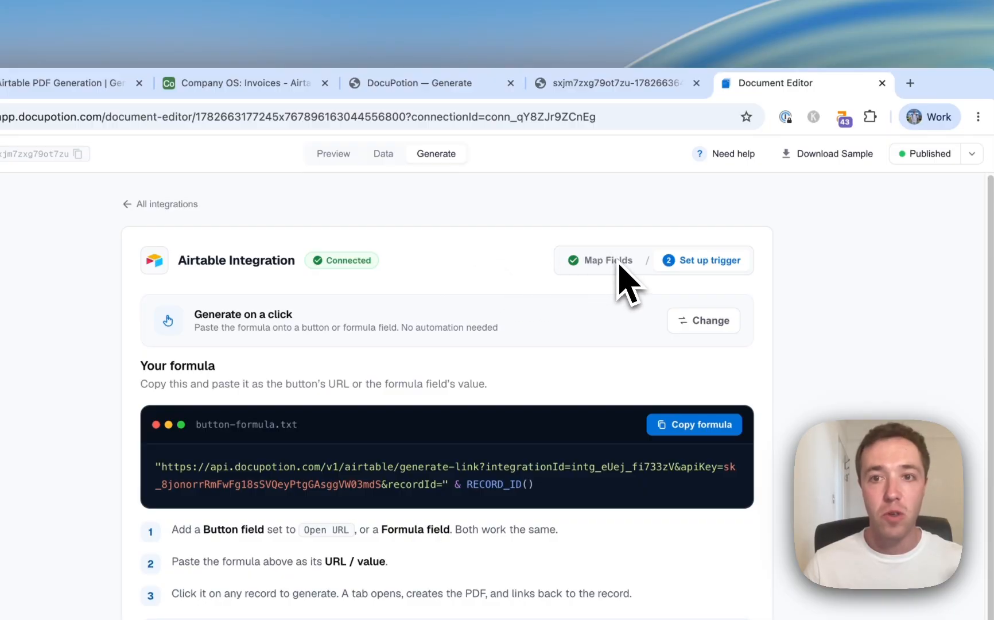
left_click(705, 321)
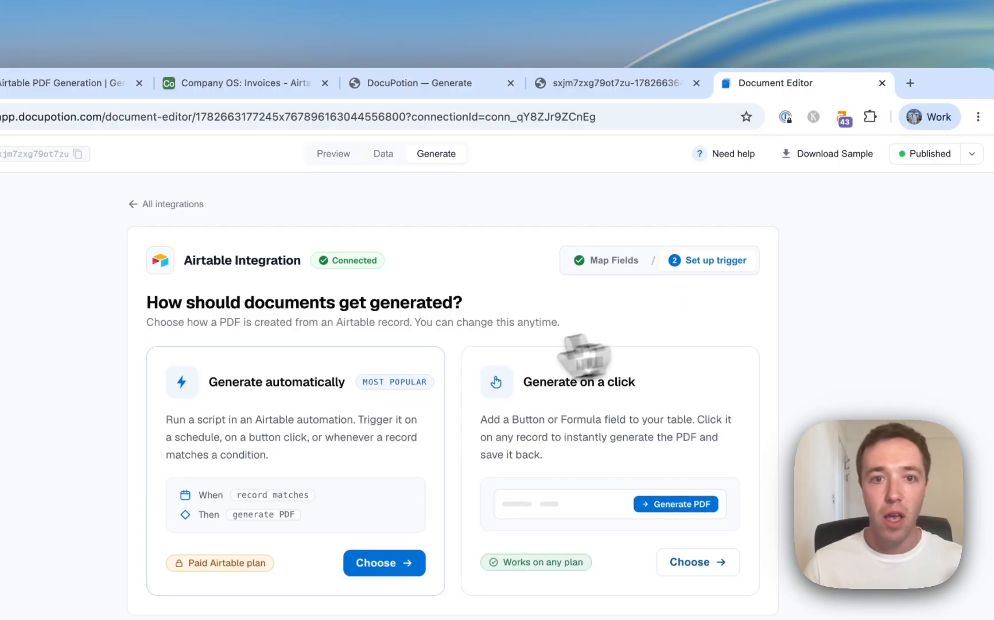
left_click(370, 385)
scroll(401, 353, "down", 2)
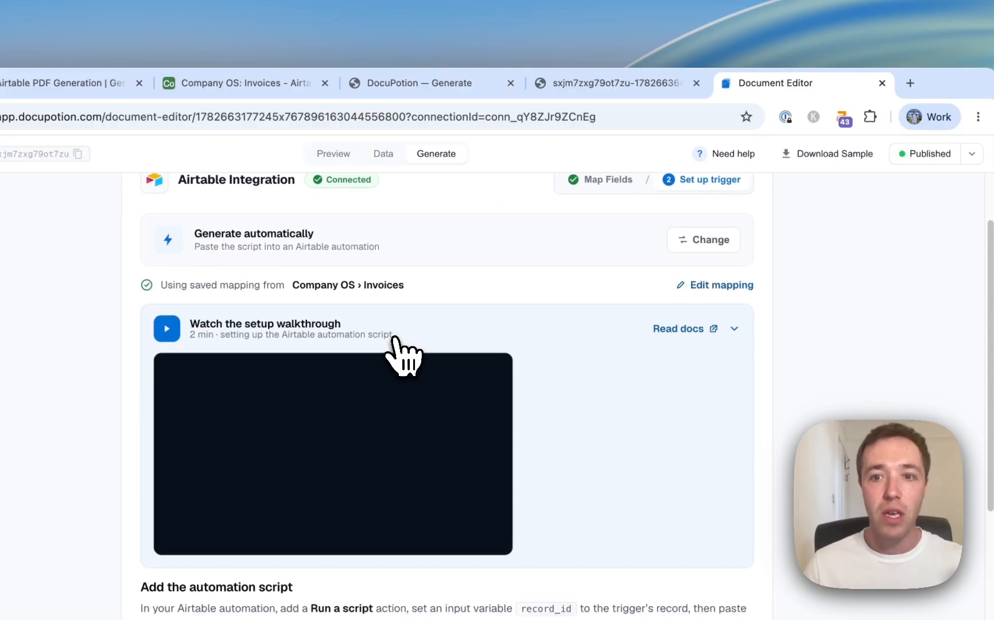
scroll(395, 340, "down", 1)
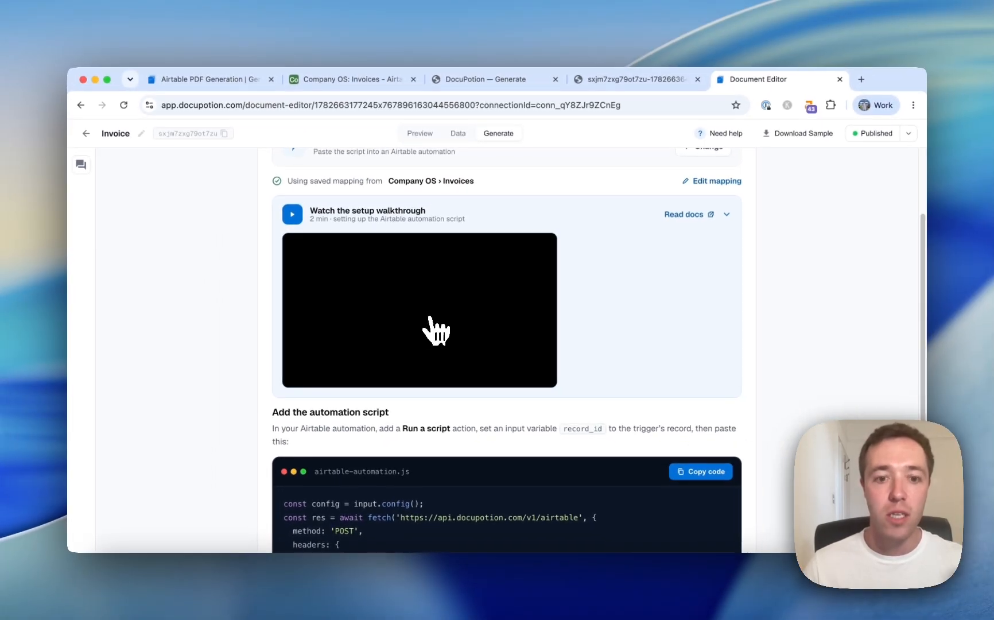
scroll(436, 330, "down", 4)
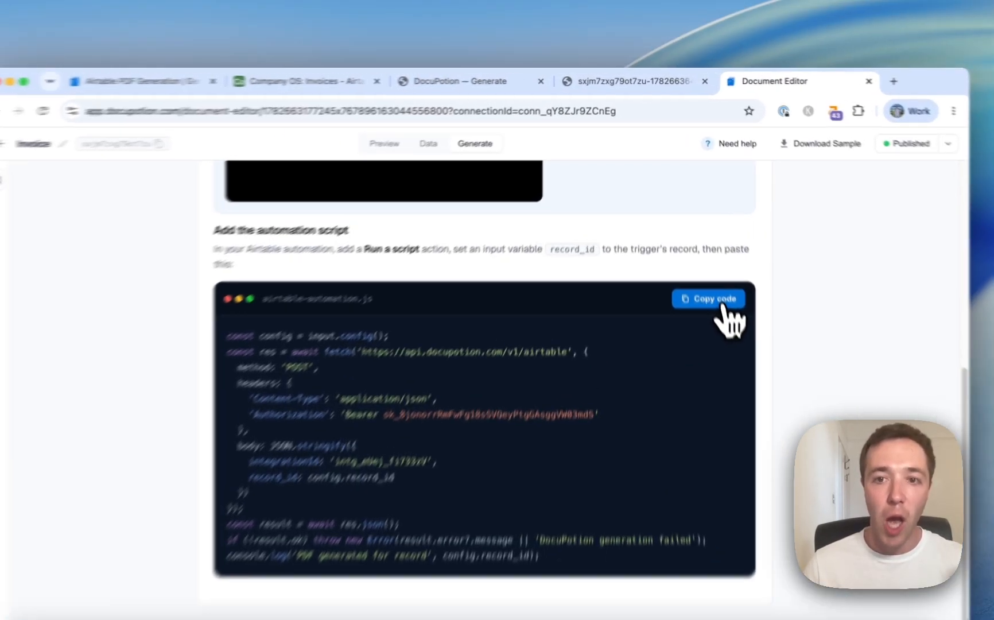
left_click(705, 268)
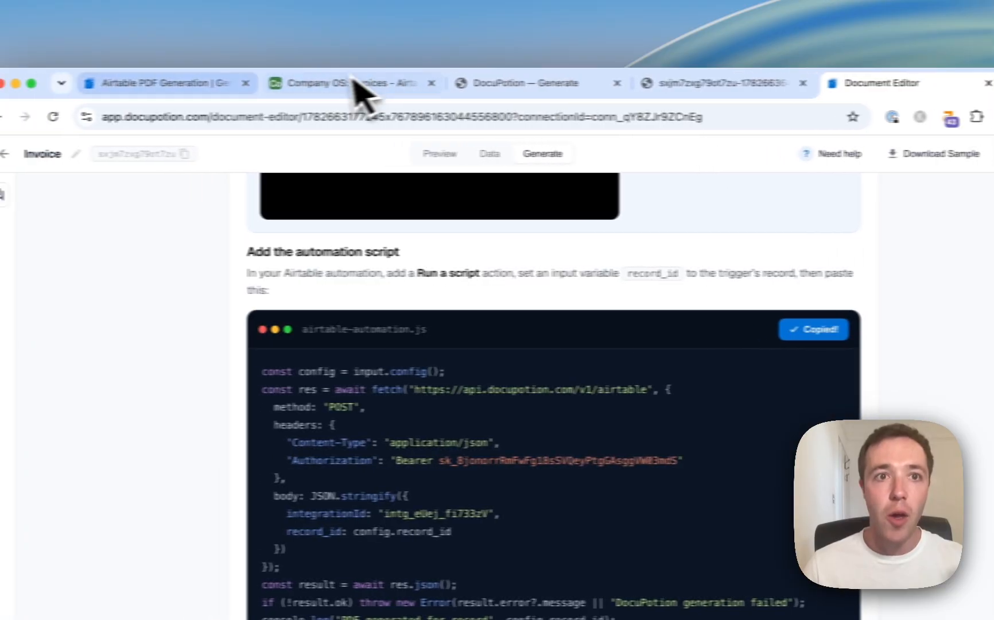
Step: Switch to Airtable and delete the Generate Invoice button field from the Invoices table
left_click(355, 89)
left_click(897, 165)
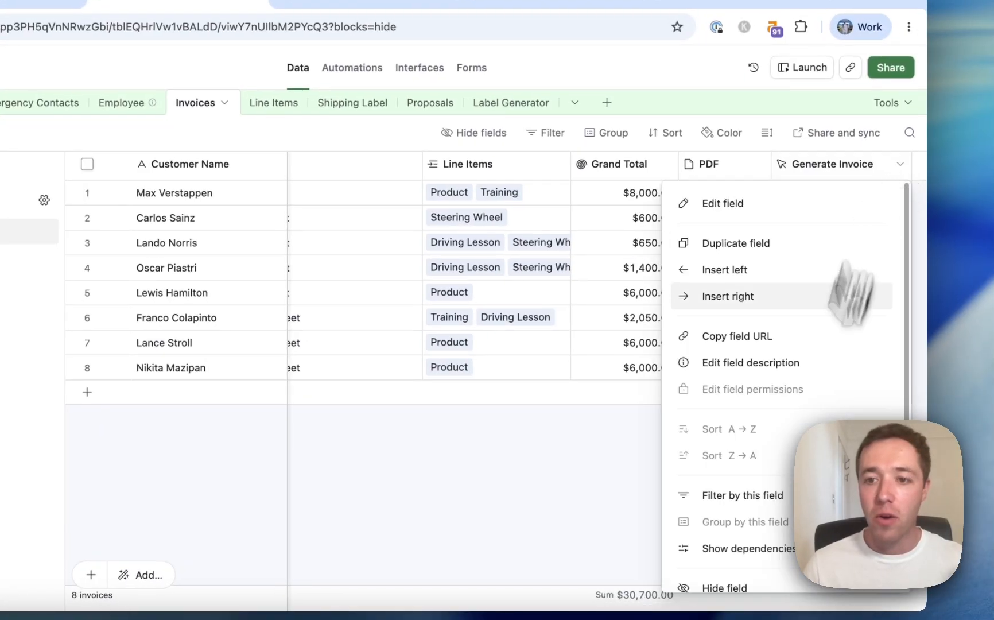
scroll(717, 517, "down", 2)
left_click(768, 535)
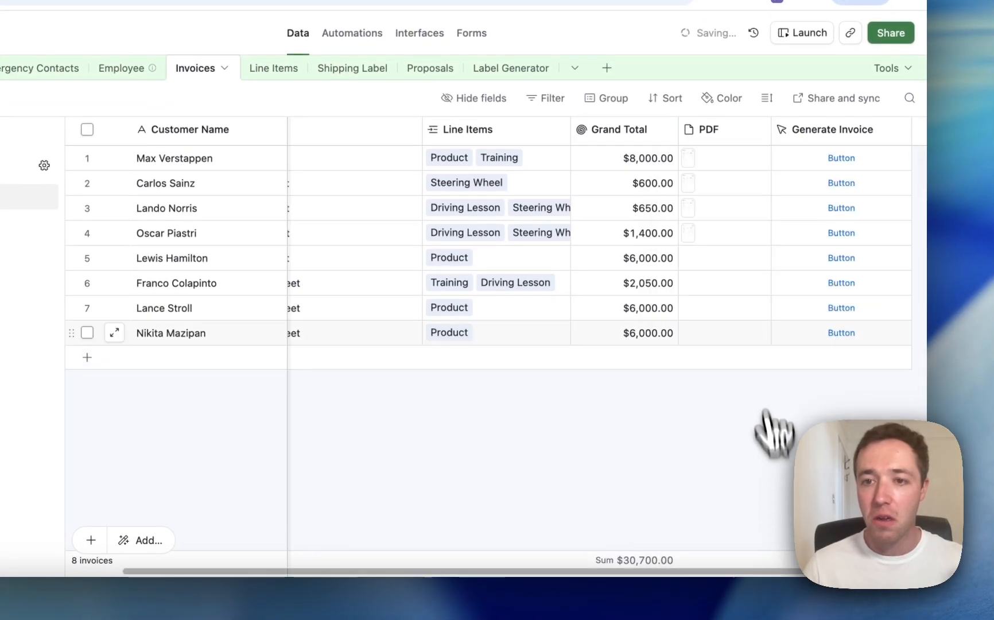
Step: Add a Checkbox field to the Invoices table and name it Geenrate Invoice
left_click(845, 229)
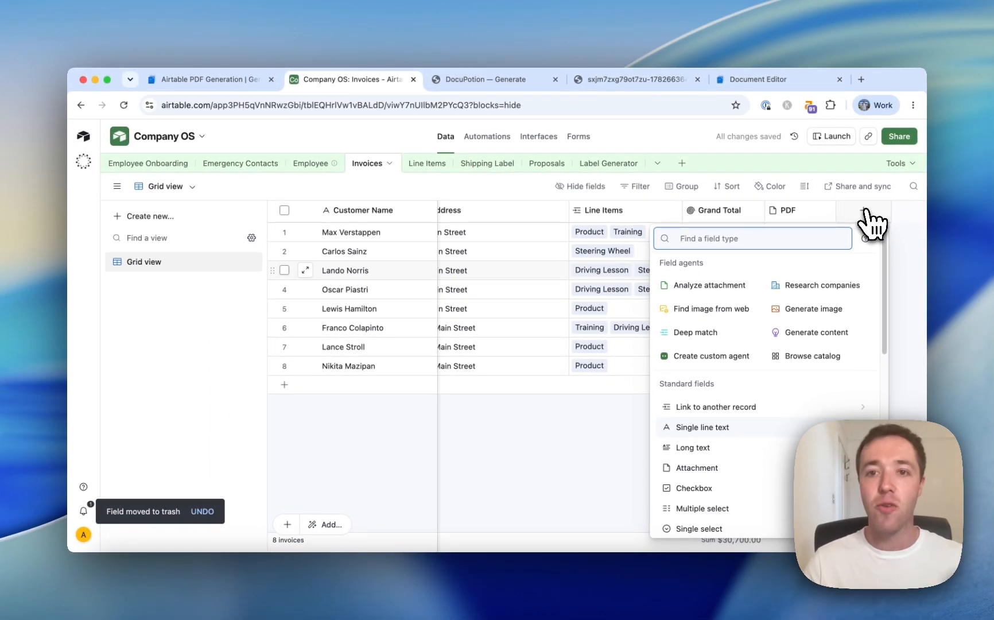
type("che")
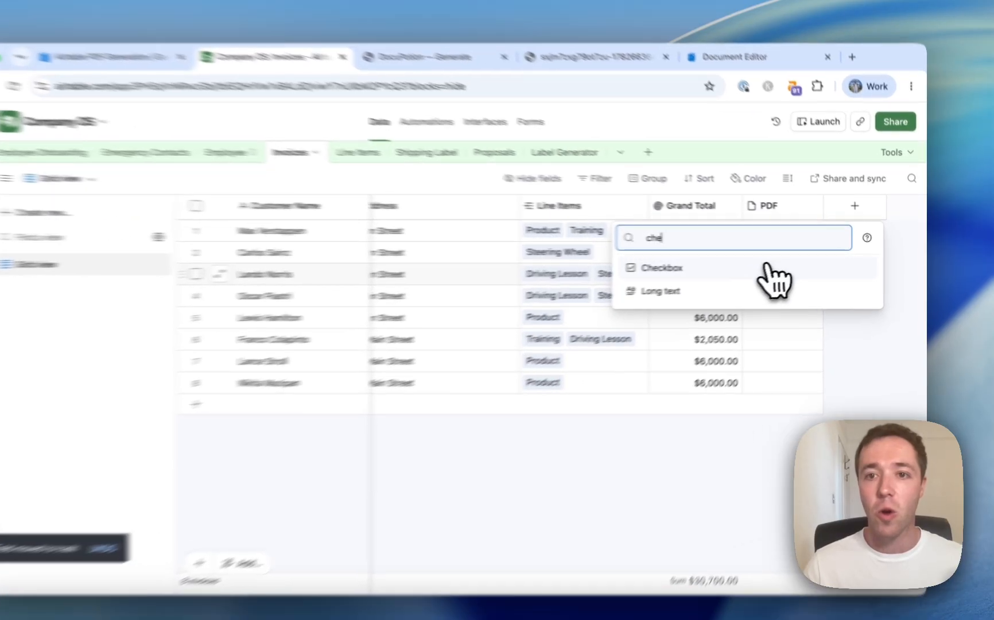
left_click(803, 264)
left_click(838, 445)
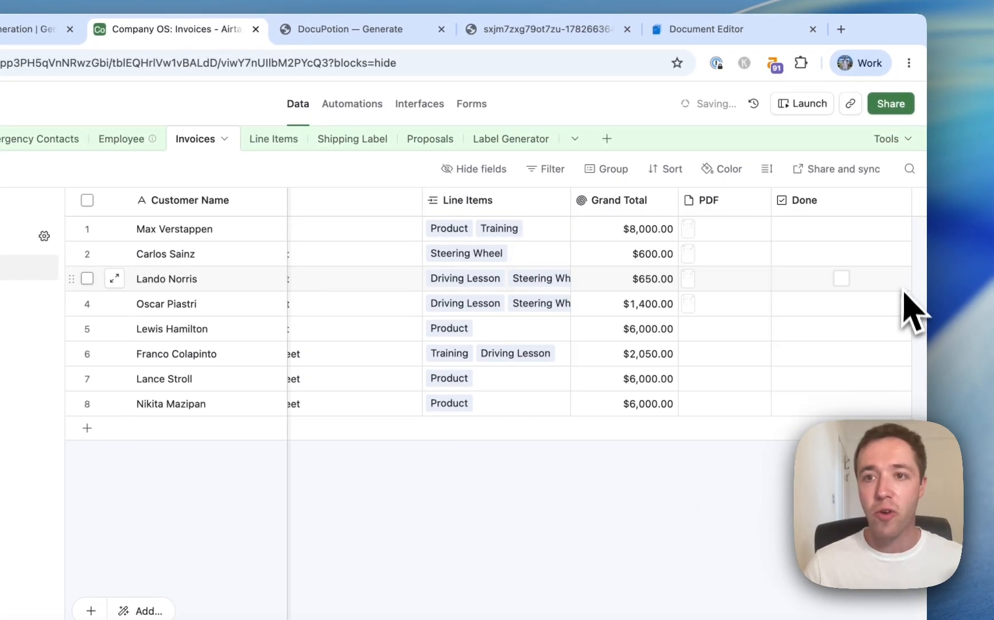
left_click(899, 200)
left_click(855, 240)
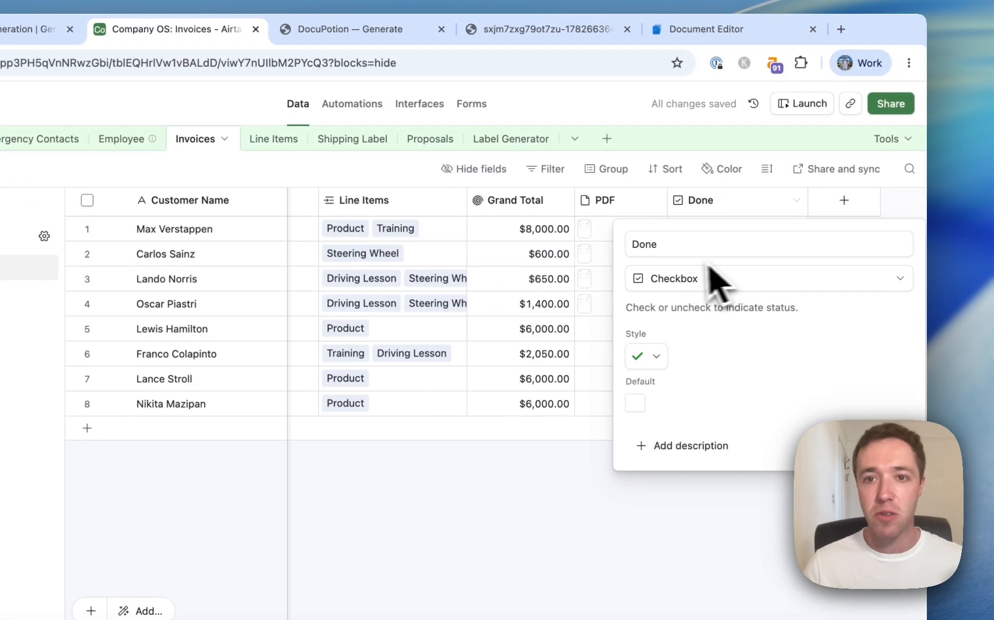
left_click(667, 244)
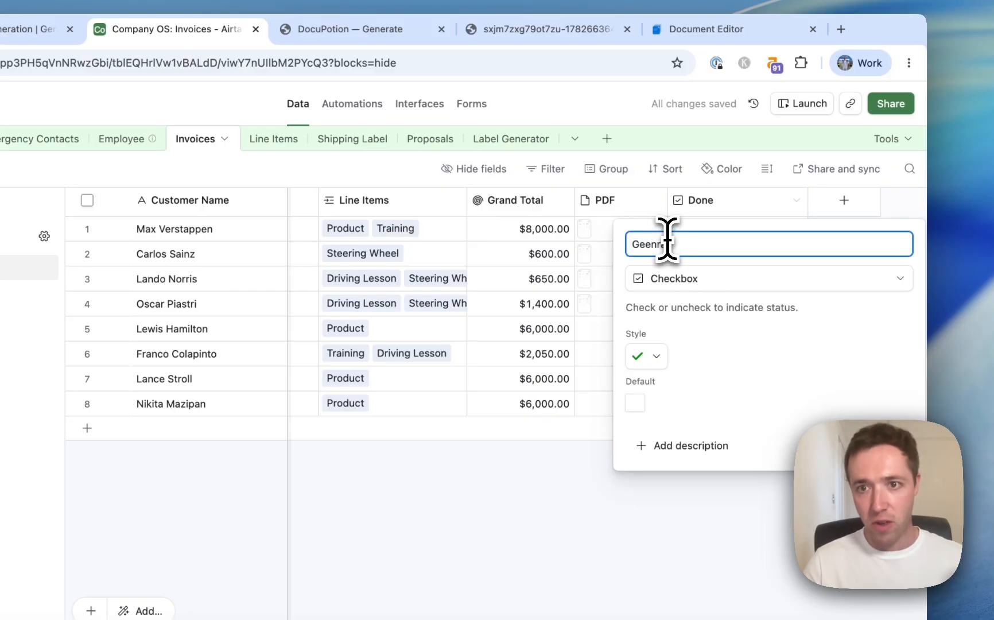
key("Return")
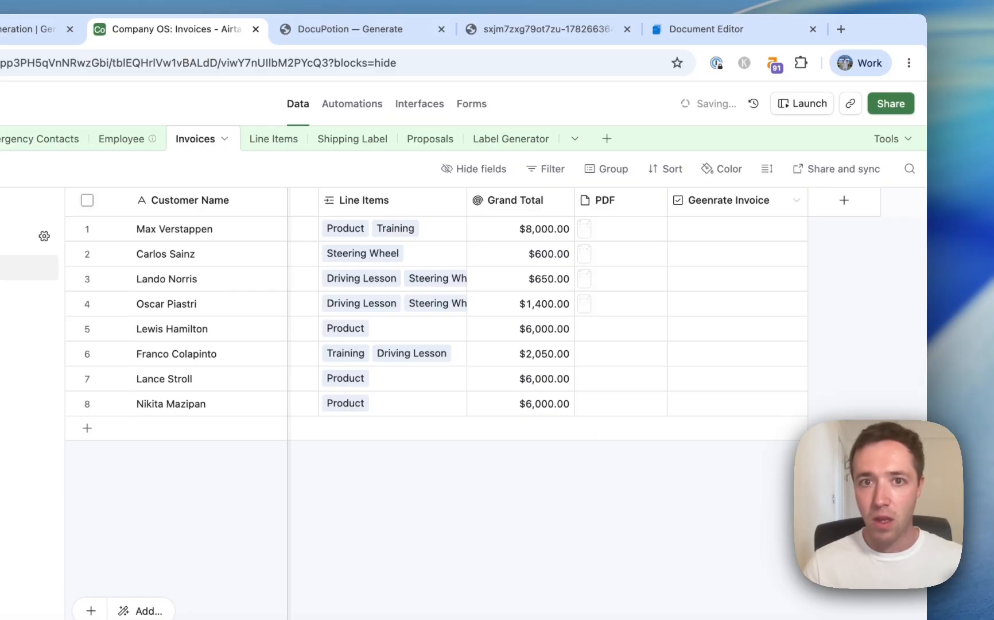
Step: Turn off Automation 1 in the Company OS base and create a new automation
left_click(559, 165)
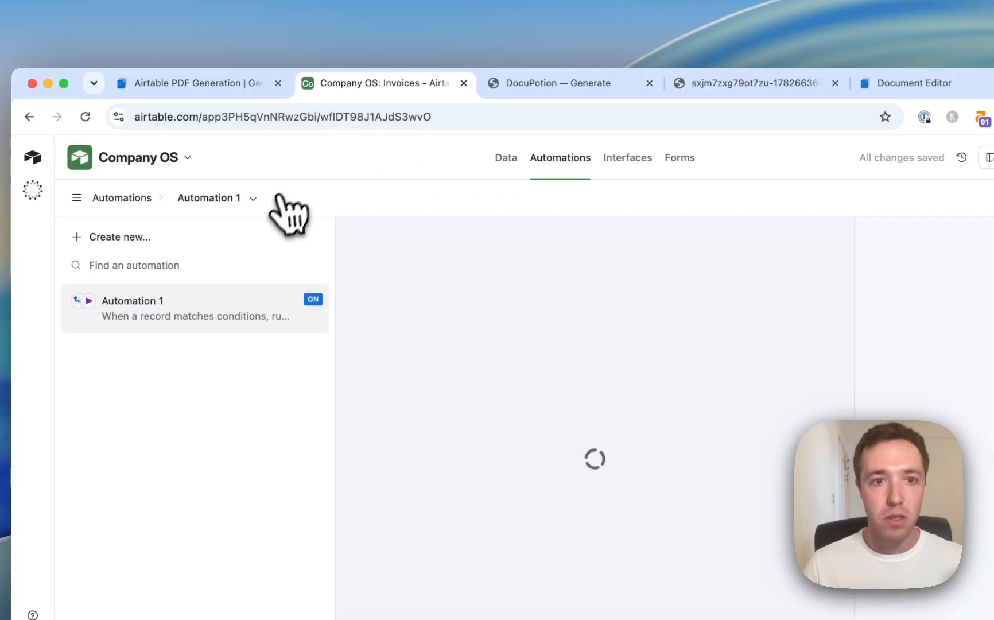
left_click(191, 198)
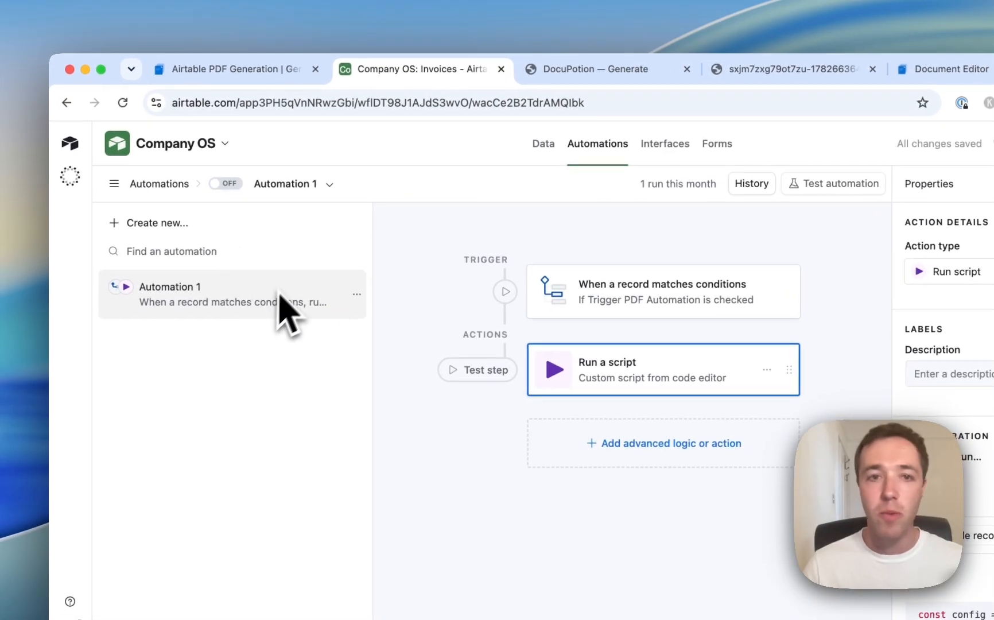
left_click(183, 224)
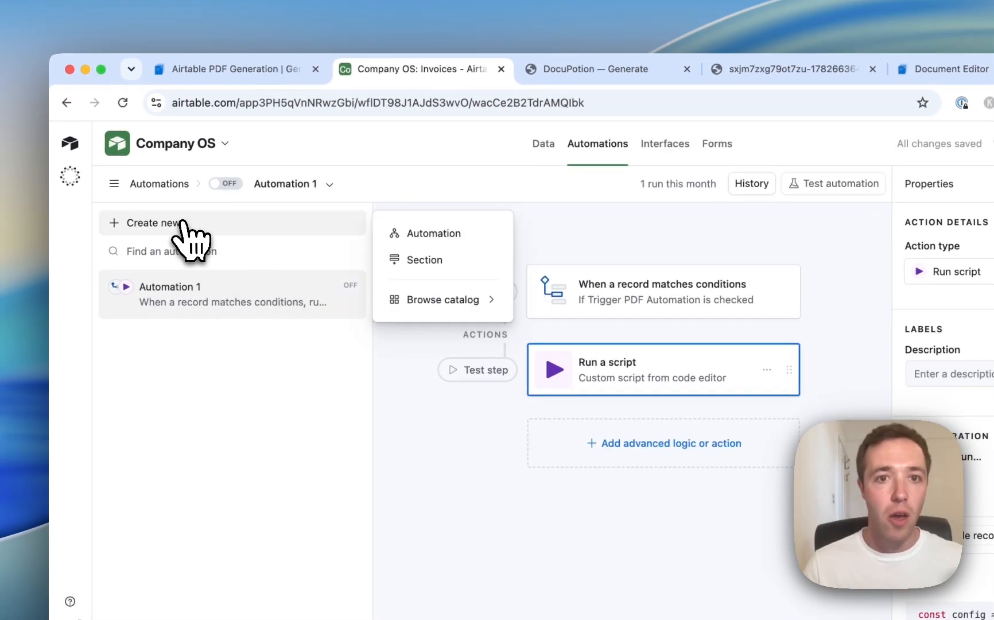
left_click(434, 234)
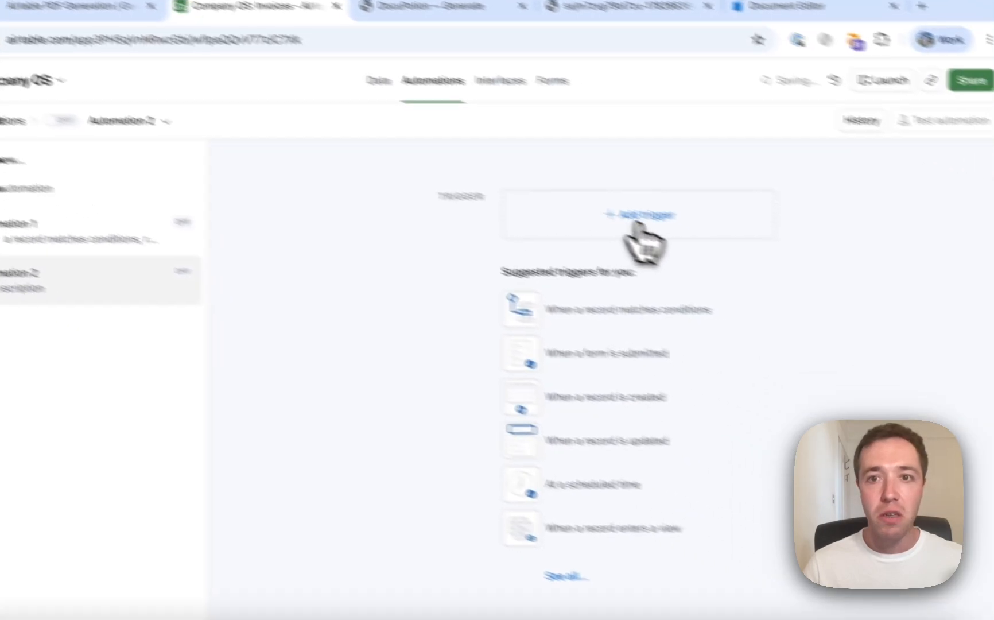
Step: Trigger the new automation when a record in the Invoices table matches the condition that Geenrate Invoice is checked
left_click(751, 277)
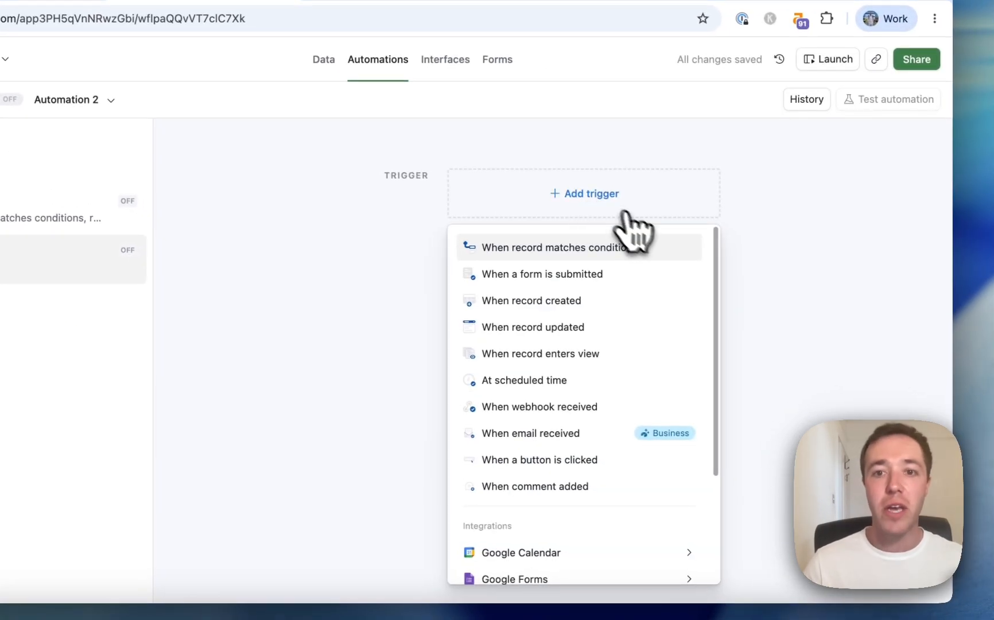
left_click(644, 248)
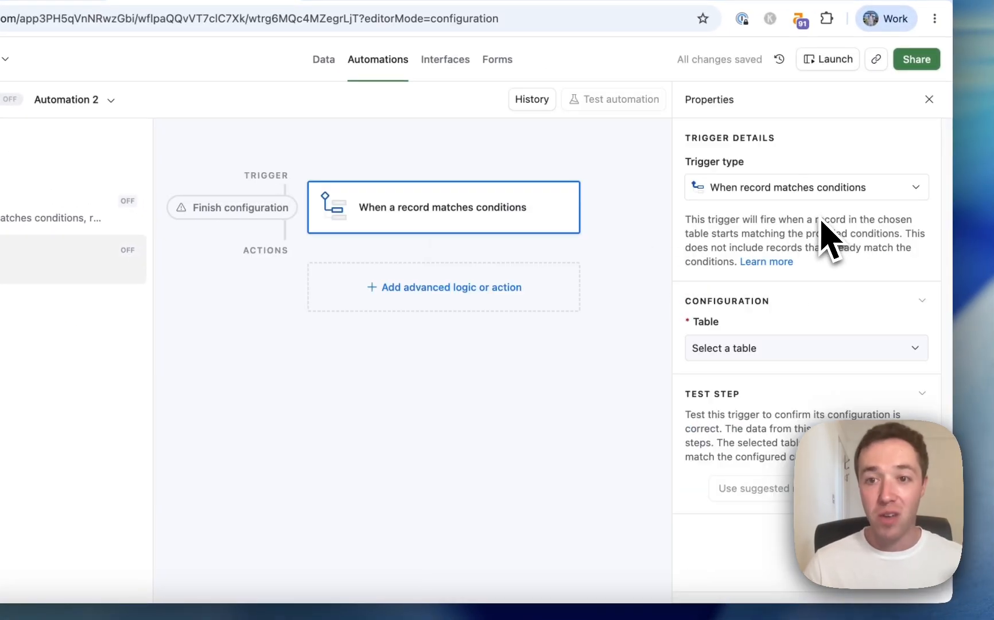
left_click(790, 353)
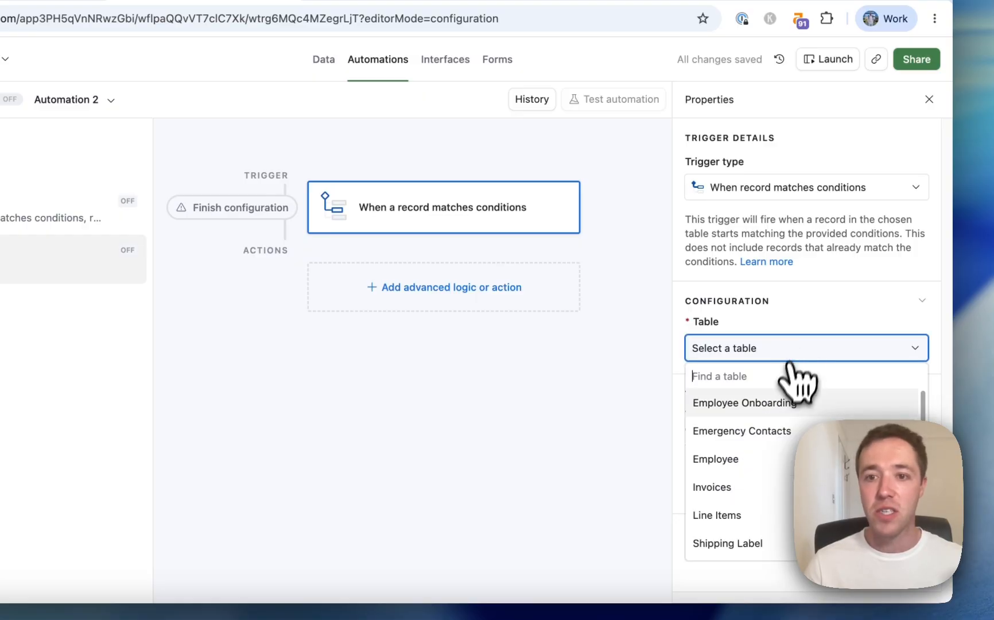
left_click(782, 485)
left_click(728, 410)
left_click(774, 417)
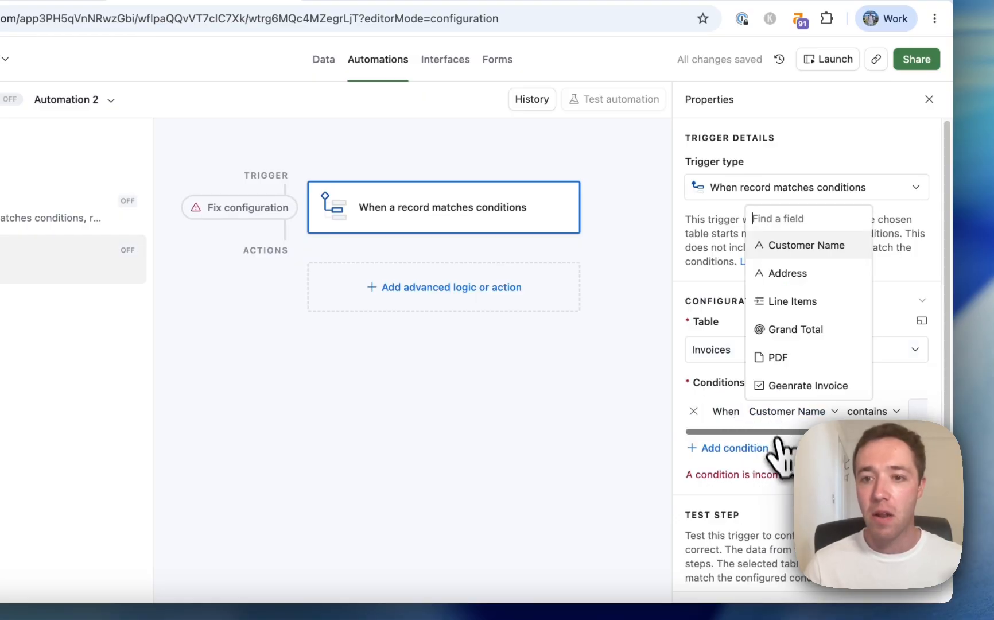
left_click(804, 391)
left_click(882, 411)
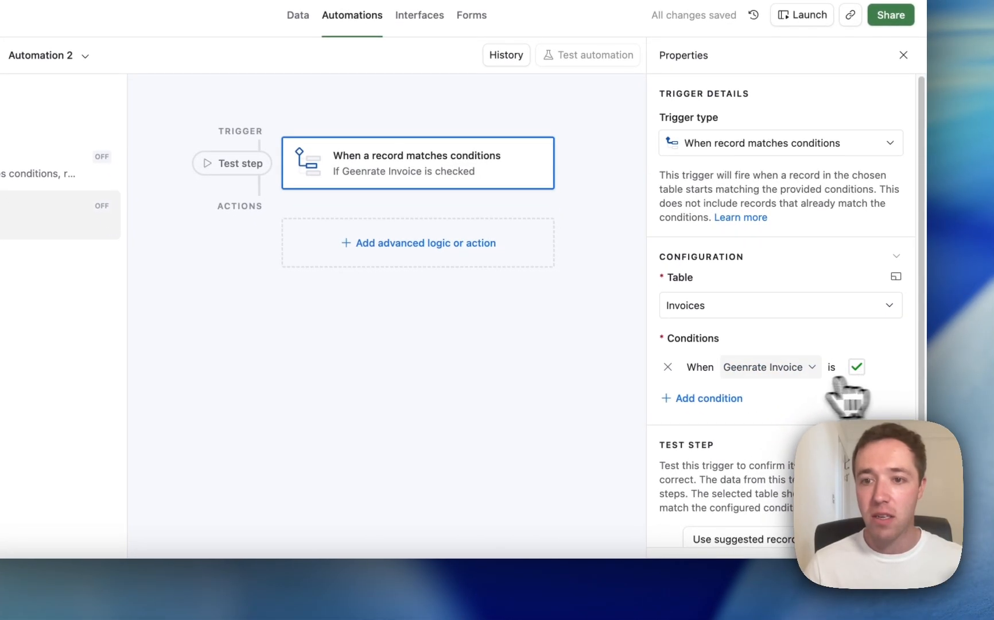
scroll(781, 310, "down", 1)
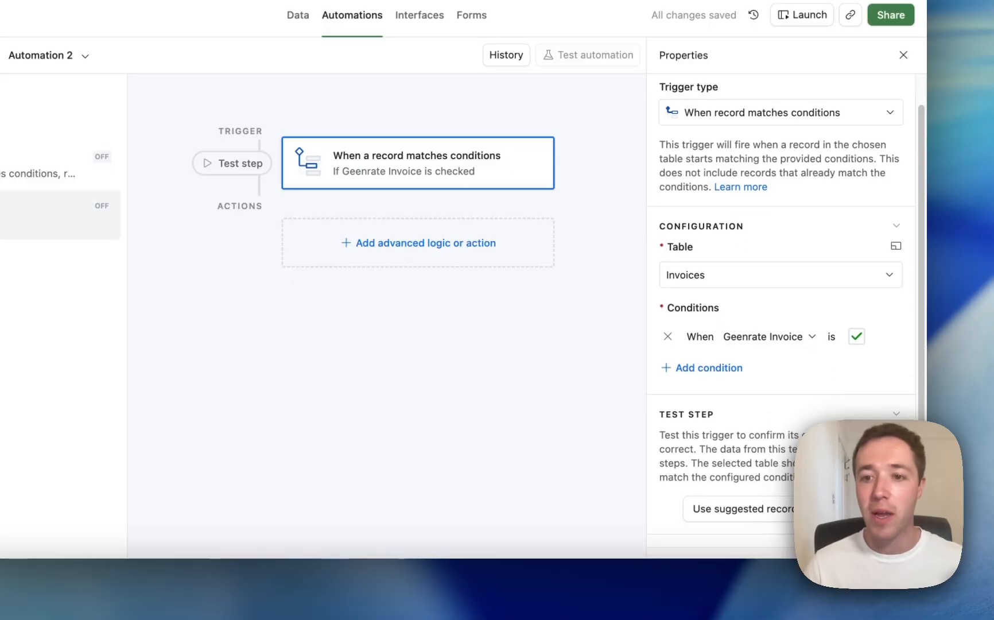
Step: Add a Run a script action to the automation after the trigger
left_click(470, 255)
scroll(343, 448, "down", 5)
mouse_move(341, 446)
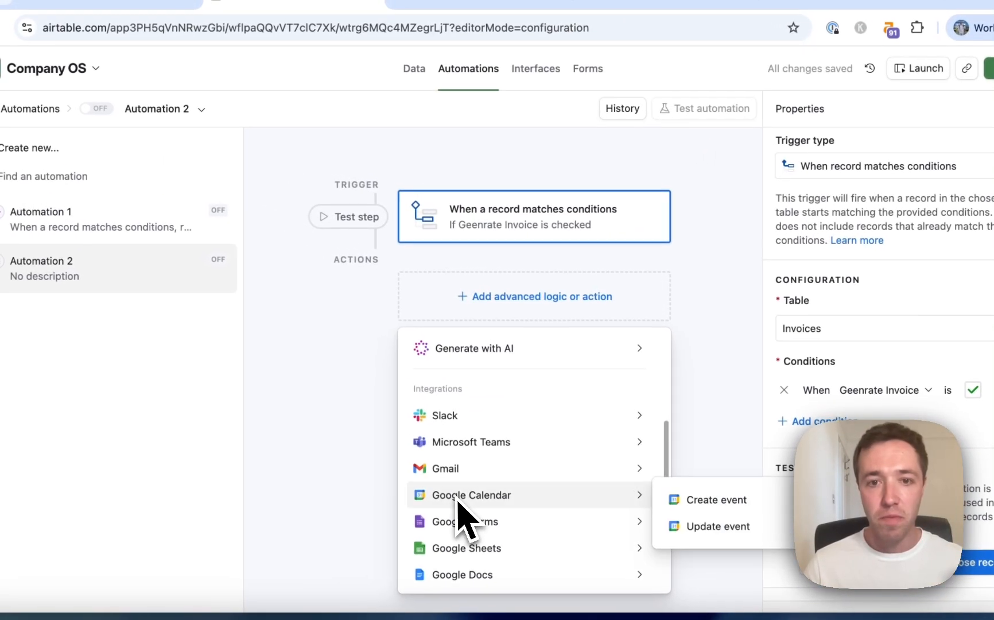
scroll(473, 492, "up", 2)
left_click(485, 406)
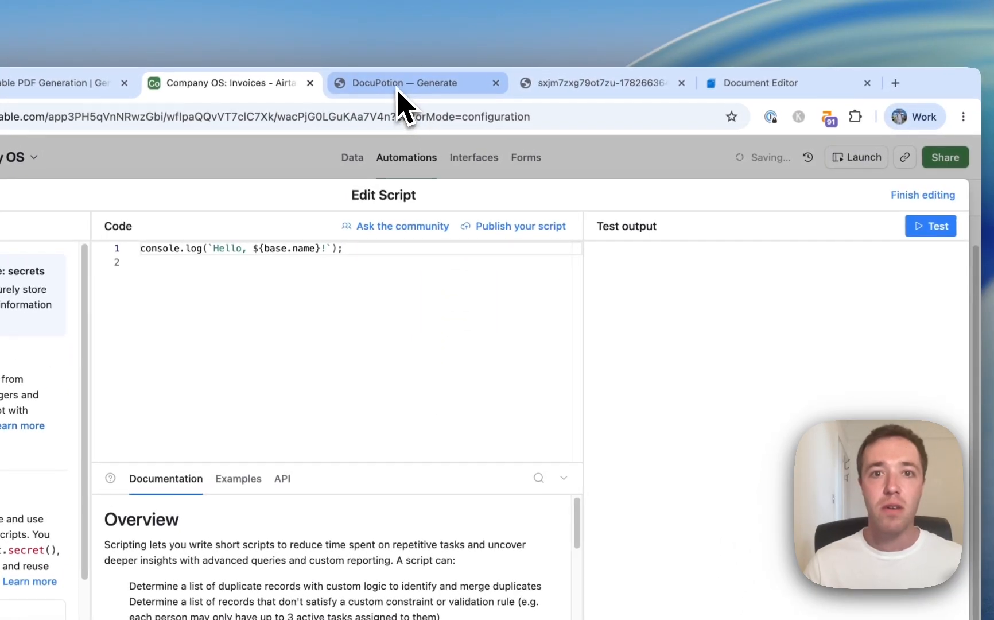
Step: Copy the automation script from DocuPotion's document editor and replace the action's default code with it, including the API key
left_click(409, 66)
left_click_drag(749, 65, 397, 66)
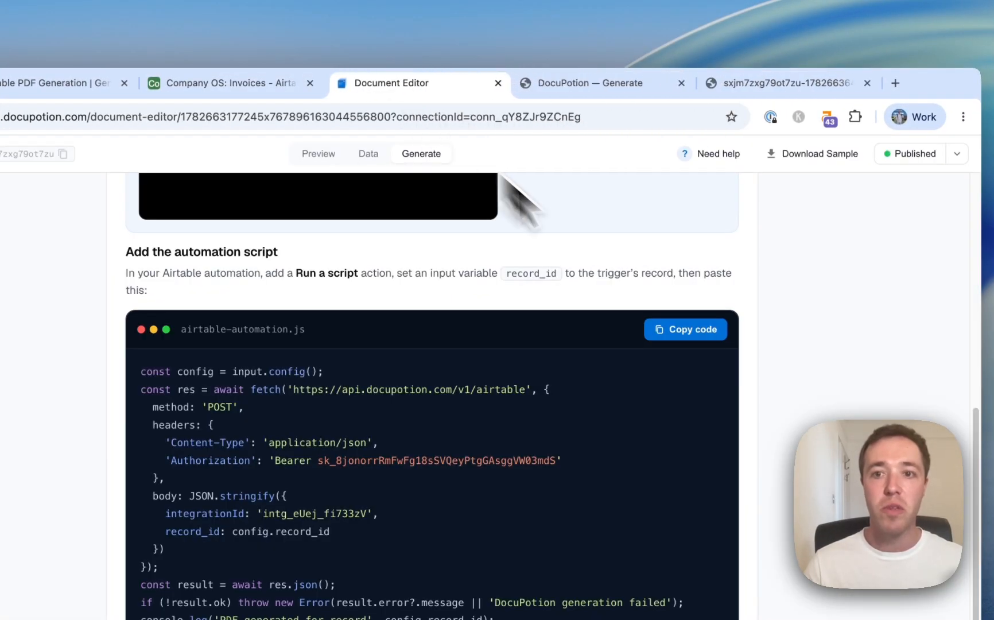
left_click(686, 329)
left_click(261, 83)
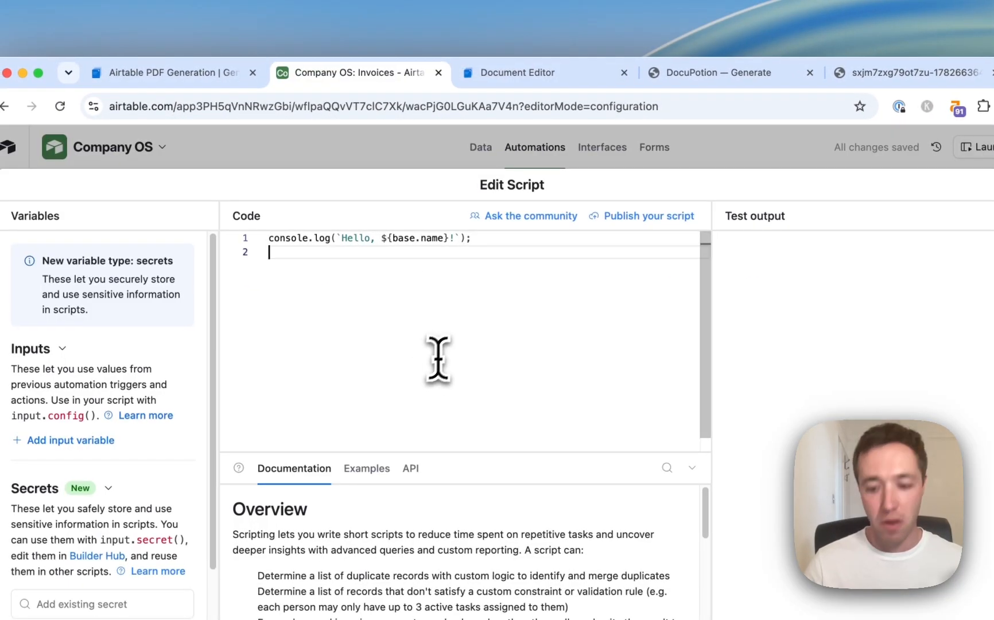
key("ctrl+a")
key("ctrl+v")
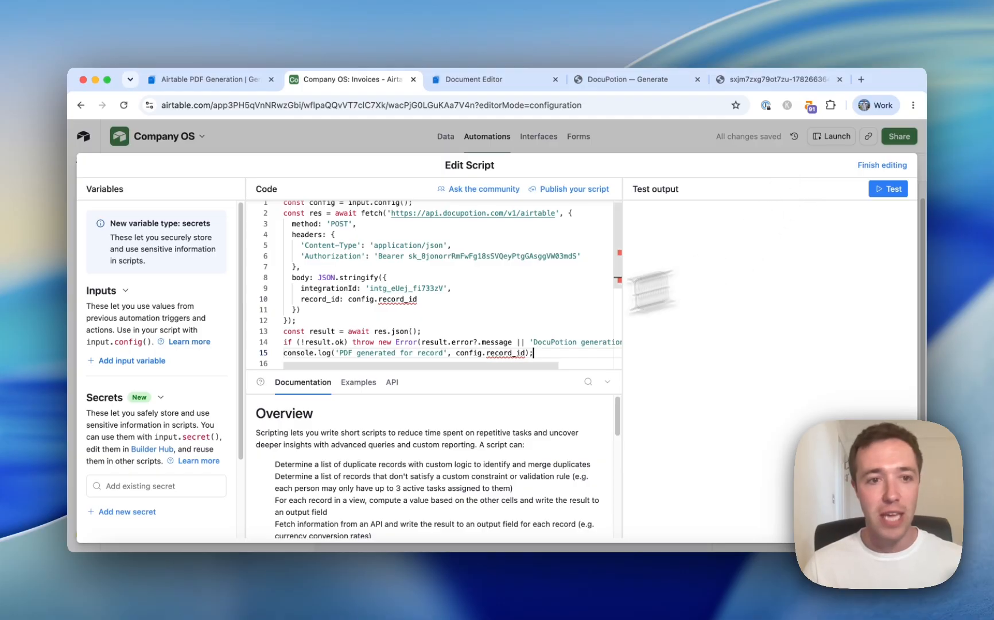
Step: Add an input variable to the script and name it record_id, copying the name from the code
left_click(127, 362)
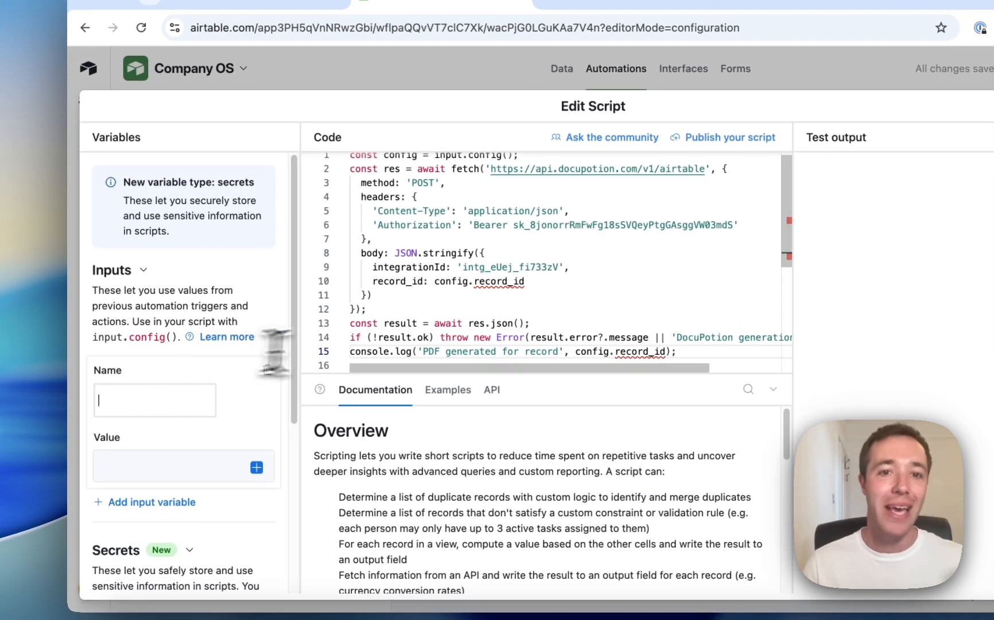
double_click(498, 281)
key("super+c")
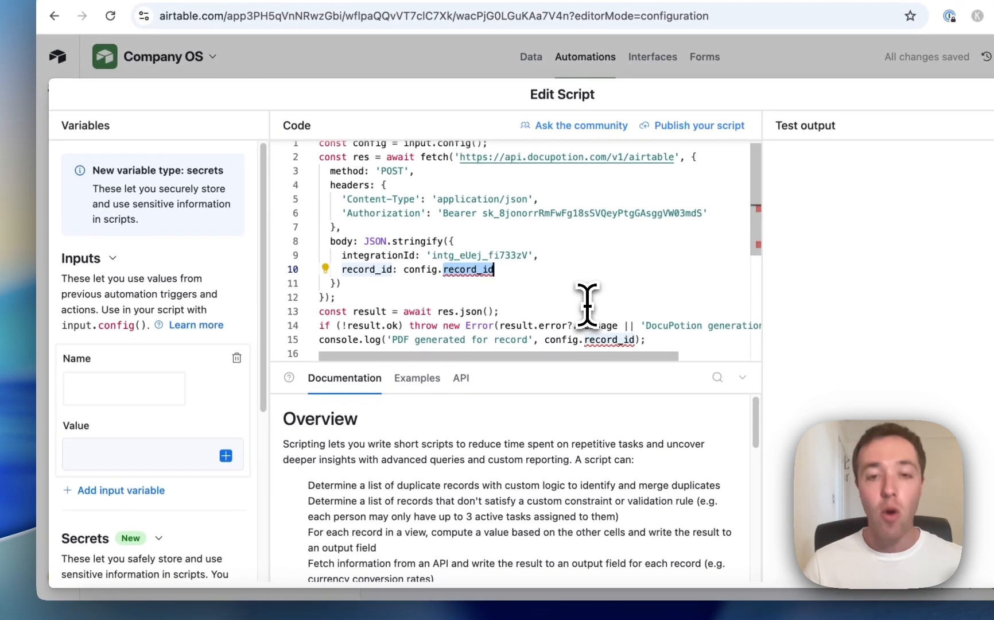
left_click(148, 390)
key("super+v")
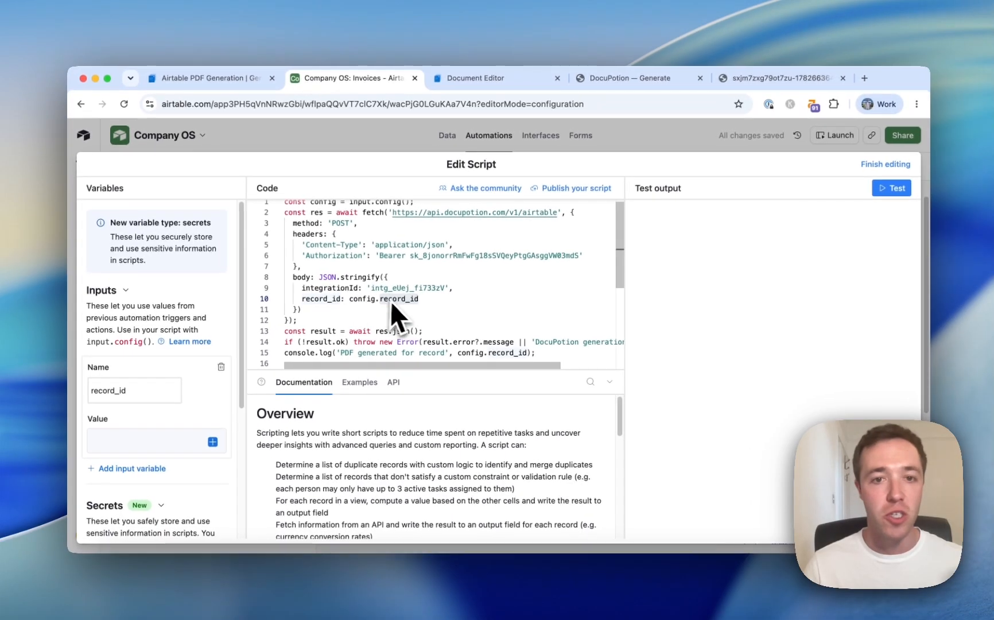
Step: Set the record_id input variable to the trigger record's Airtable record ID and turn on Automation 2
left_click(212, 442)
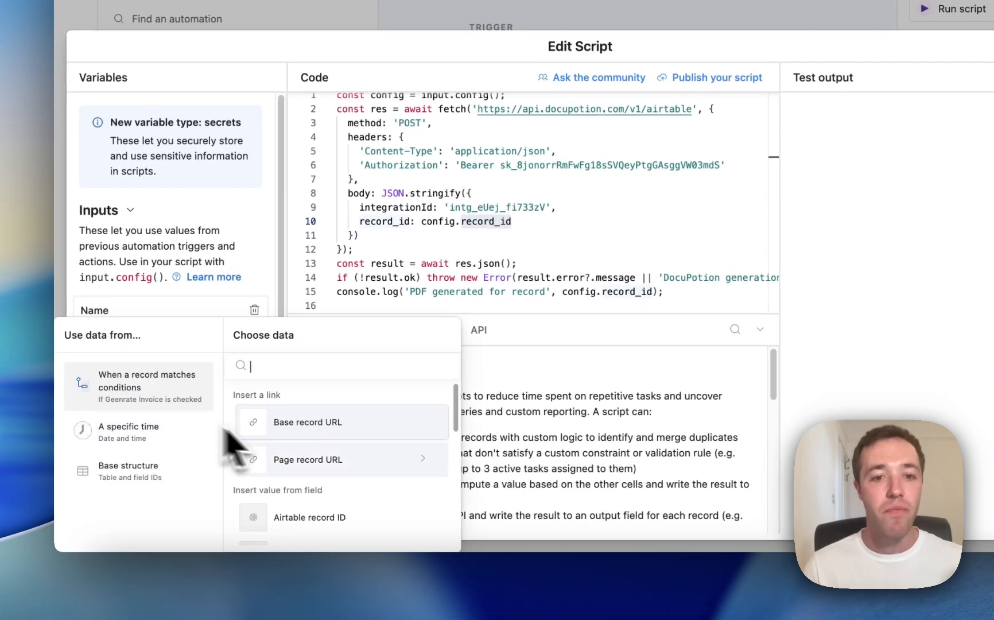
left_click(338, 518)
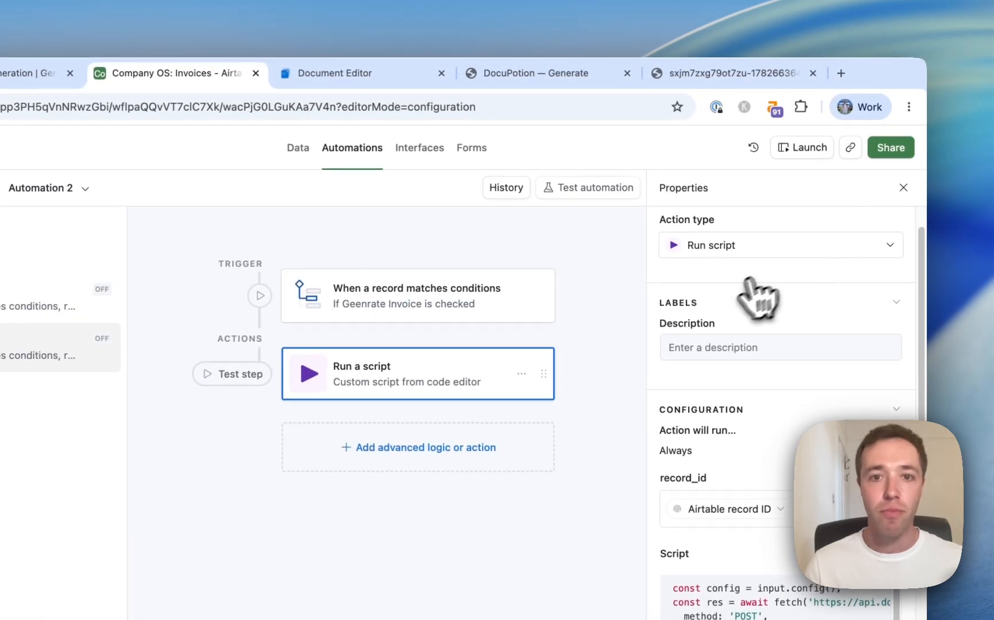
left_click(193, 196)
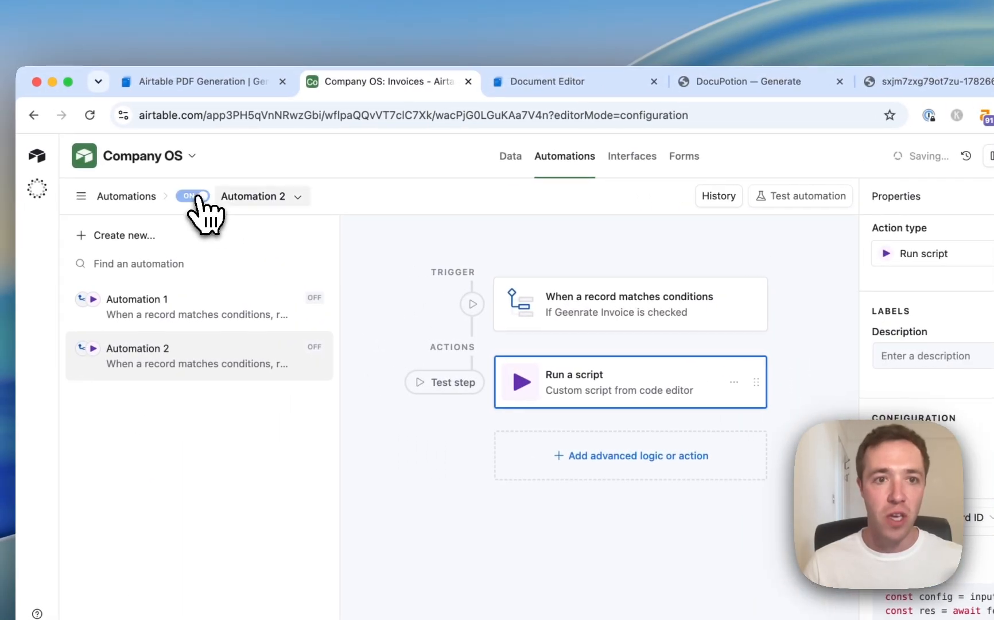
Step: Return to the Invoices table data and tick Geenrate Invoice for the sixth record
left_click(513, 161)
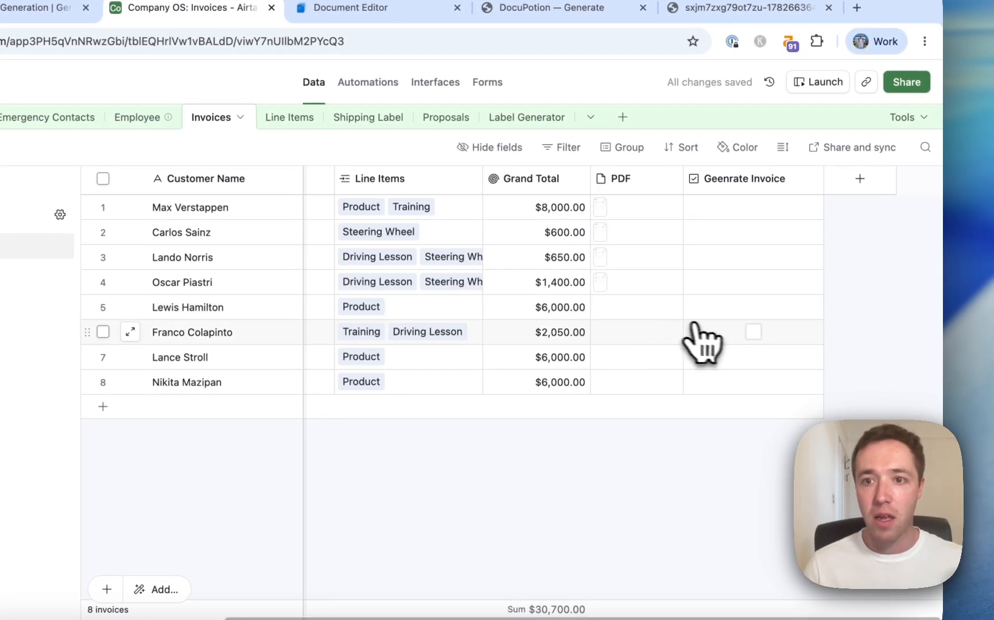
left_click(754, 332)
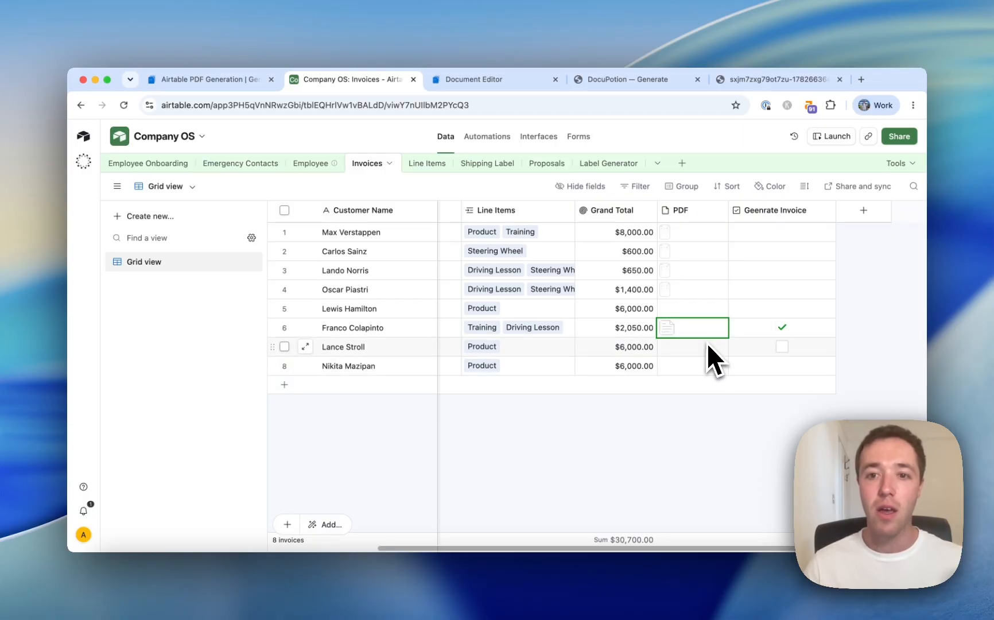
Step: Open the PDF attached to the sixth invoice record, review its billing details and line items, and close the preview
left_click(666, 332)
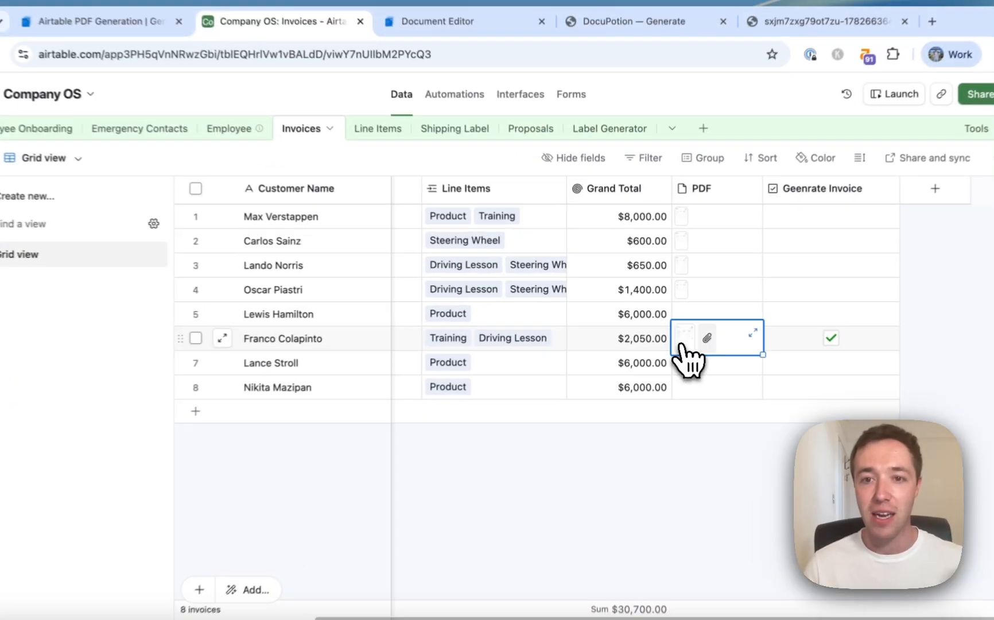
left_click(682, 343)
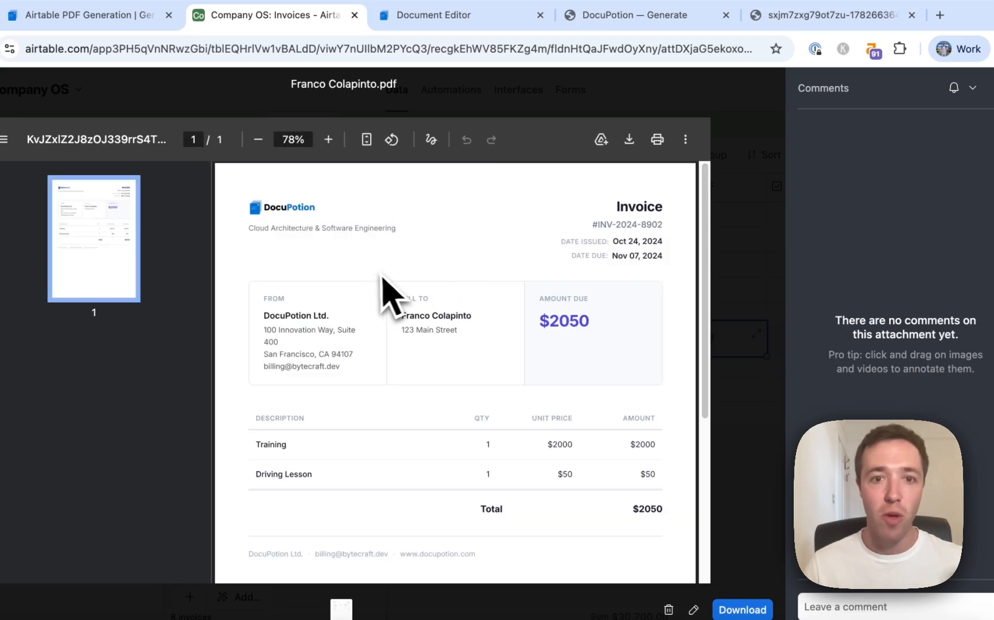
scroll(391, 287, "down", 2)
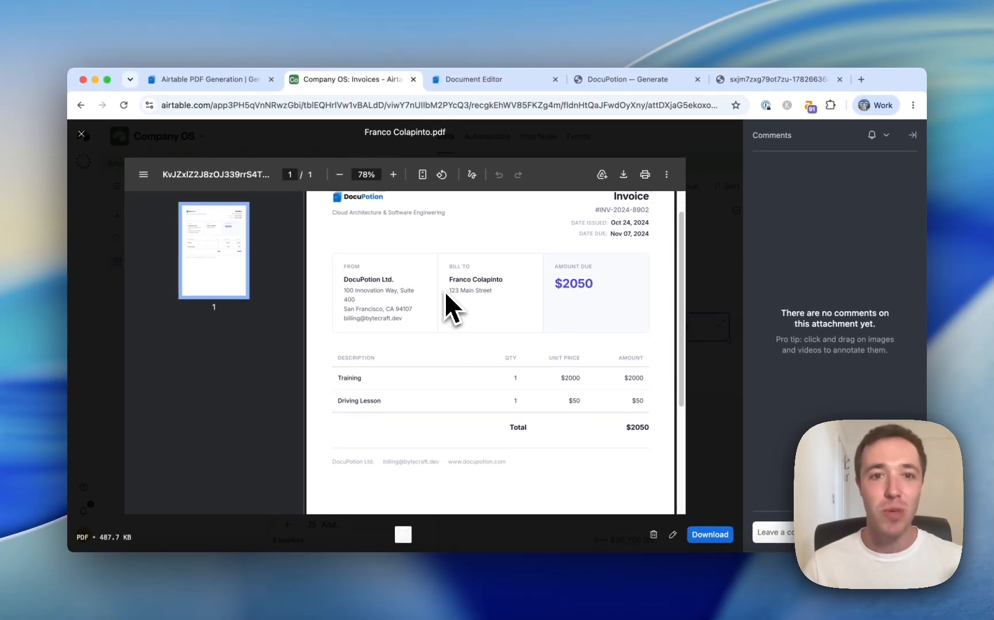
scroll(445, 291, "up", 1)
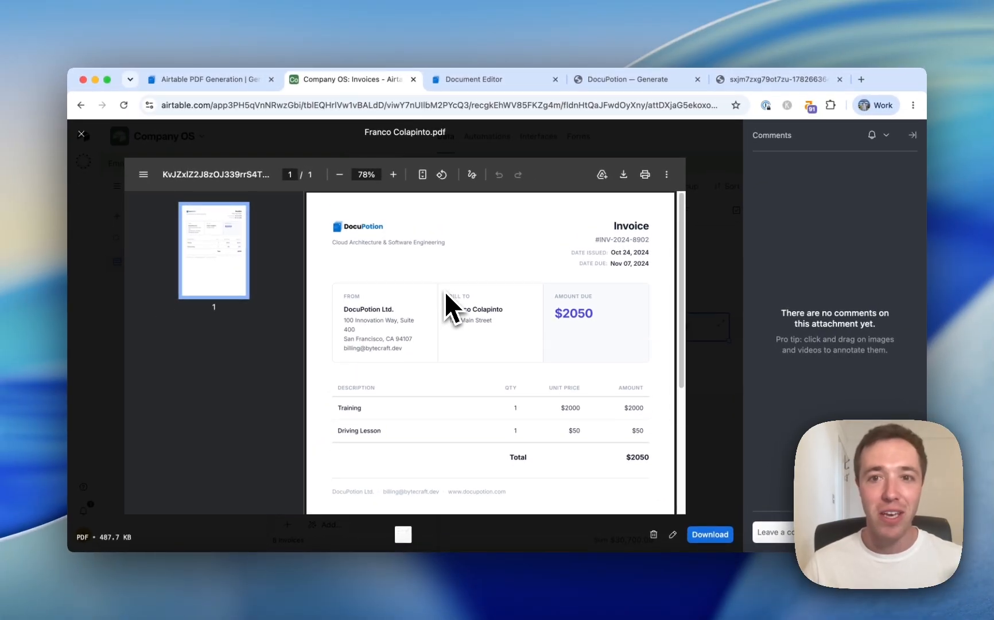
left_click(698, 233)
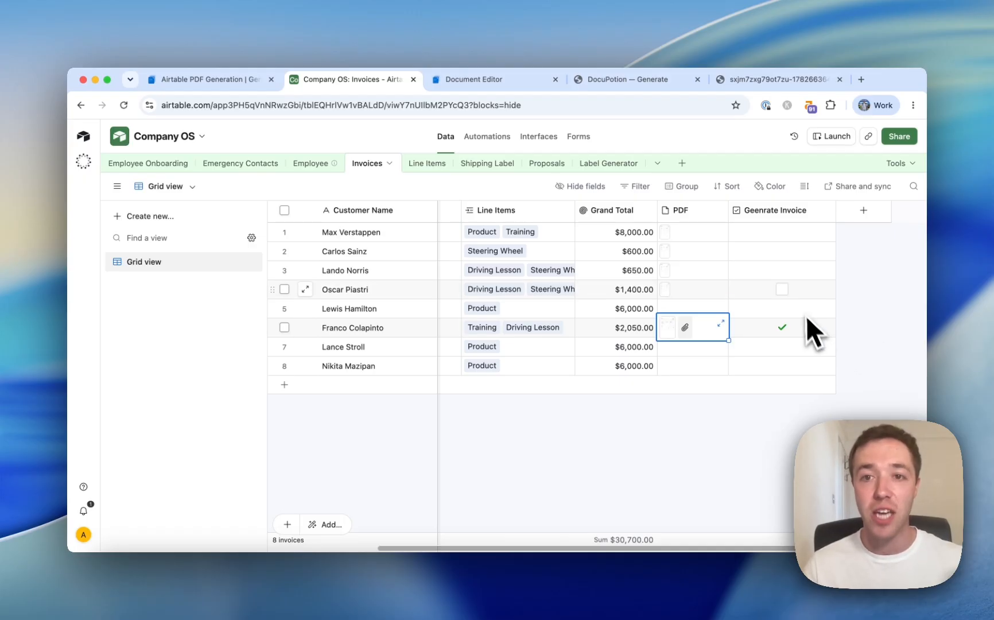
left_click(517, 79)
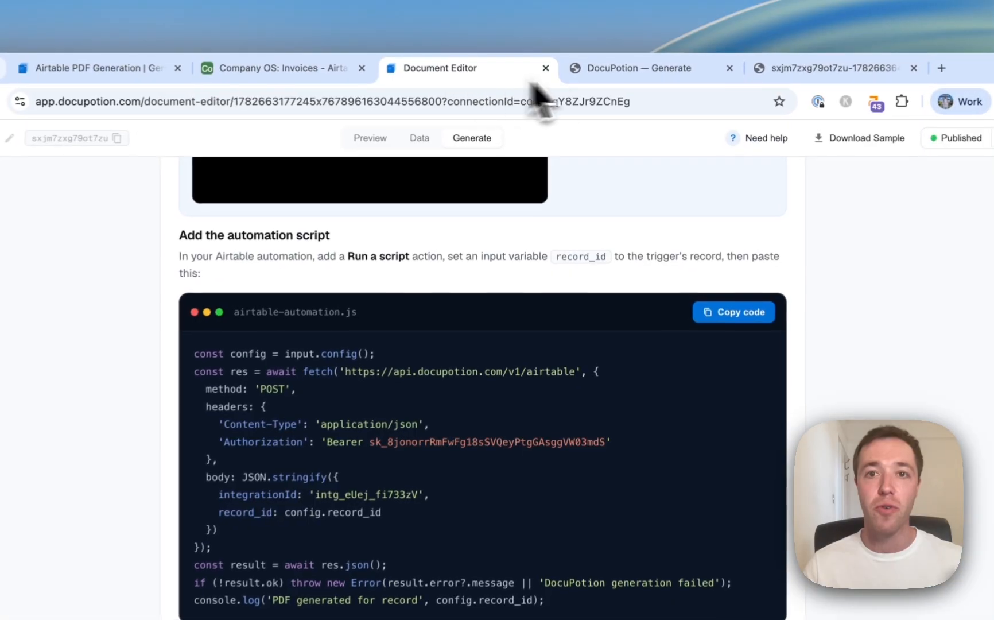
left_click(591, 79)
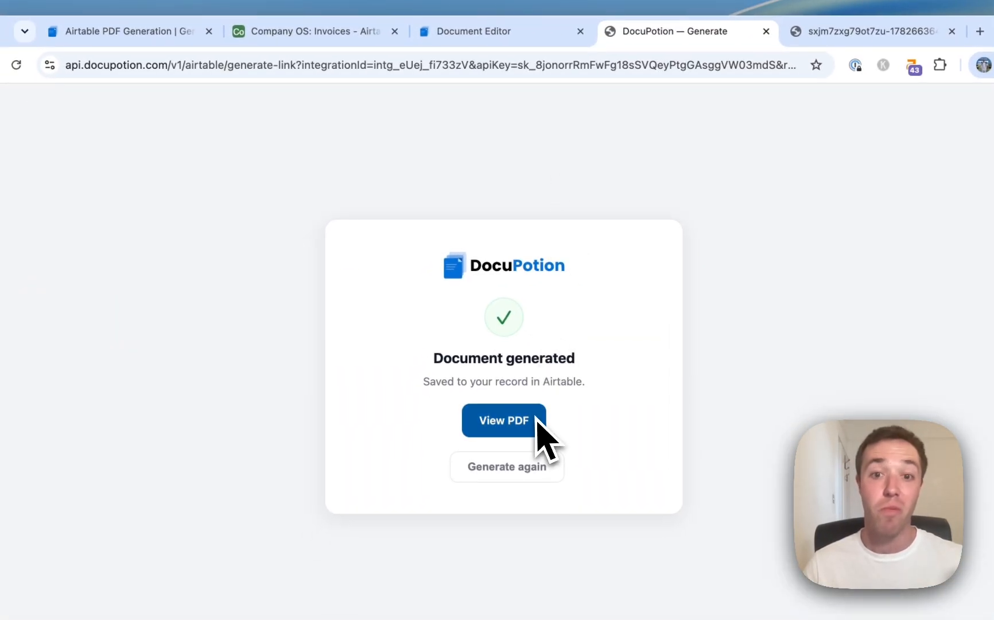